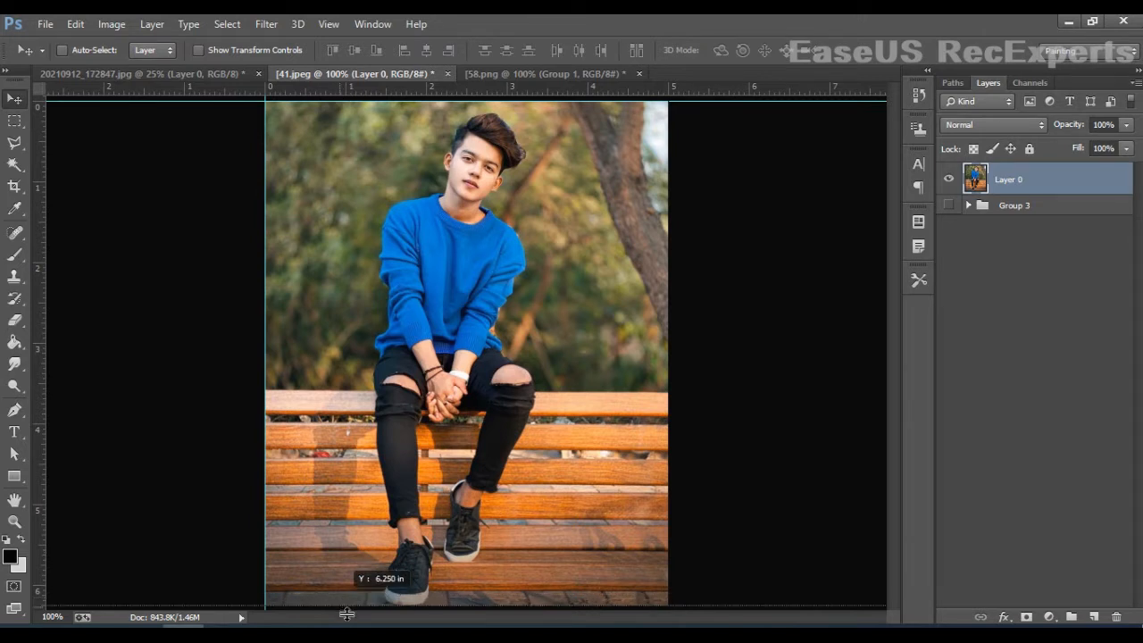
Place guides along the right and bottom edges of the bench photo in 41.jpeg.
{"action": "left_click_drag", "start_coordinate": [44, 402], "coordinate": [680, 506]}
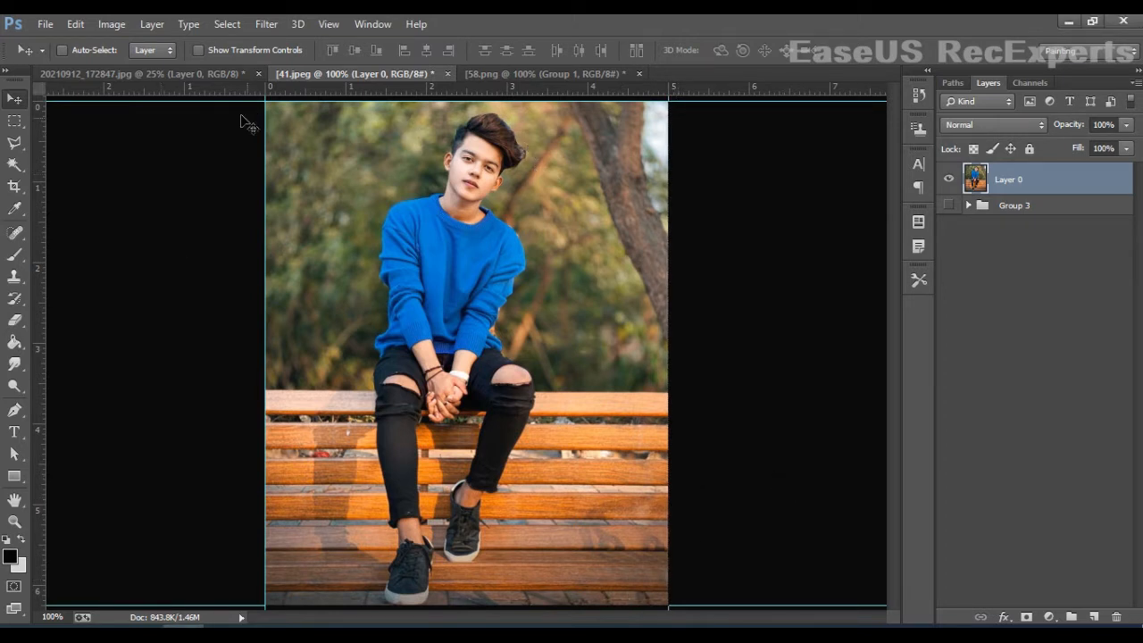
Copy the selected face from 20210912_172847.jpg into the 41.jpeg document as a new layer.
{"action": "left_click", "coordinate": [217, 71]}
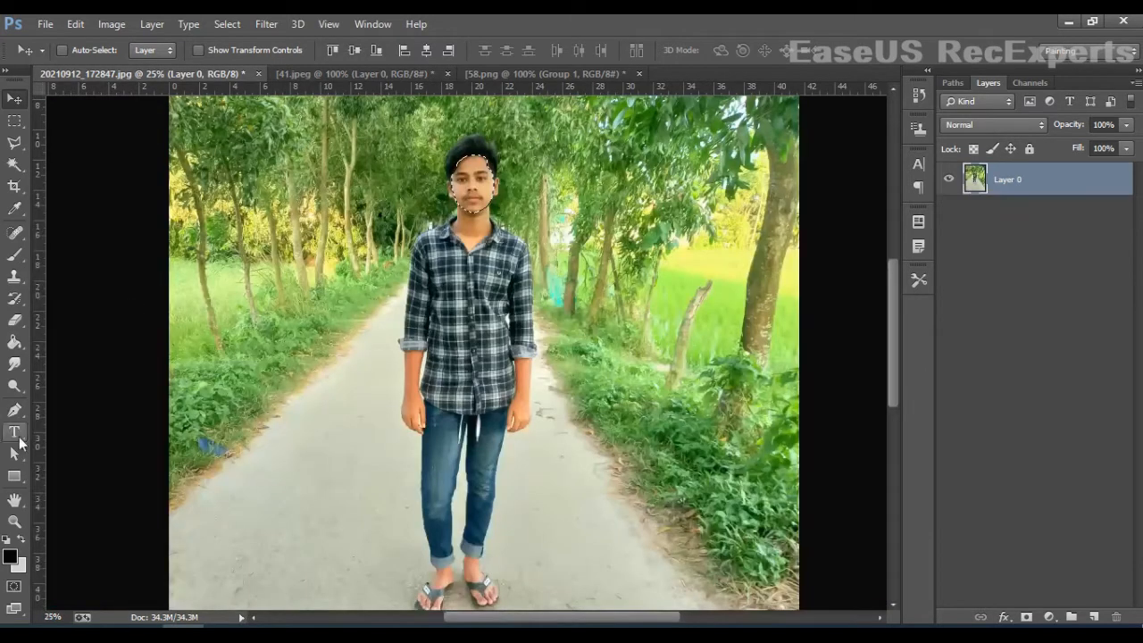
{"action": "left_click", "coordinate": [15, 409]}
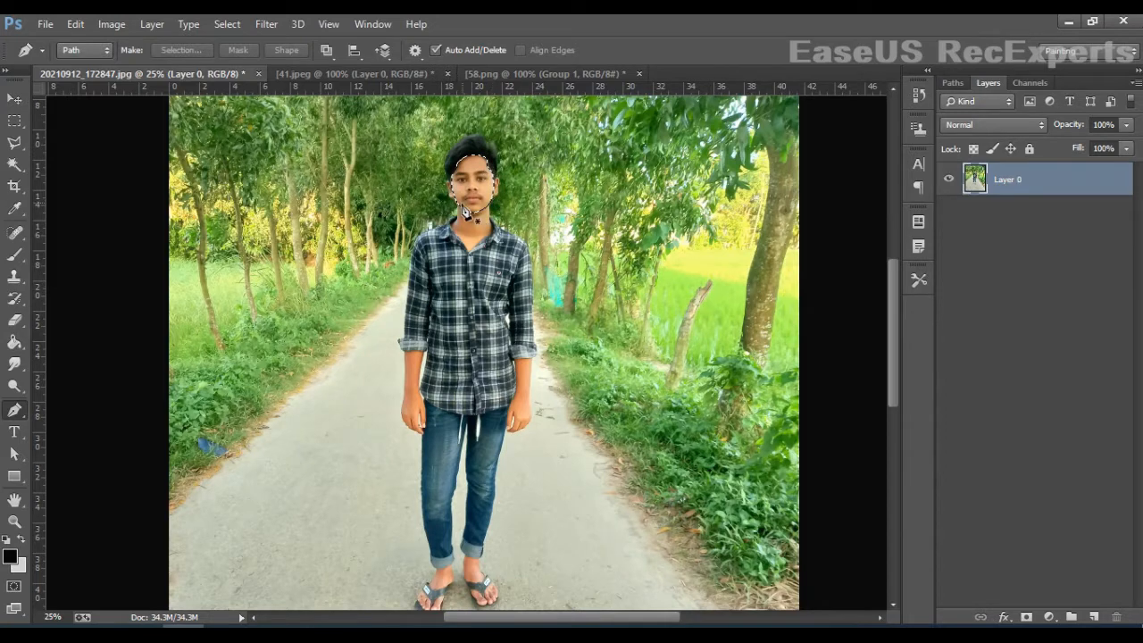
{"action": "left_click", "coordinate": [15, 98]}
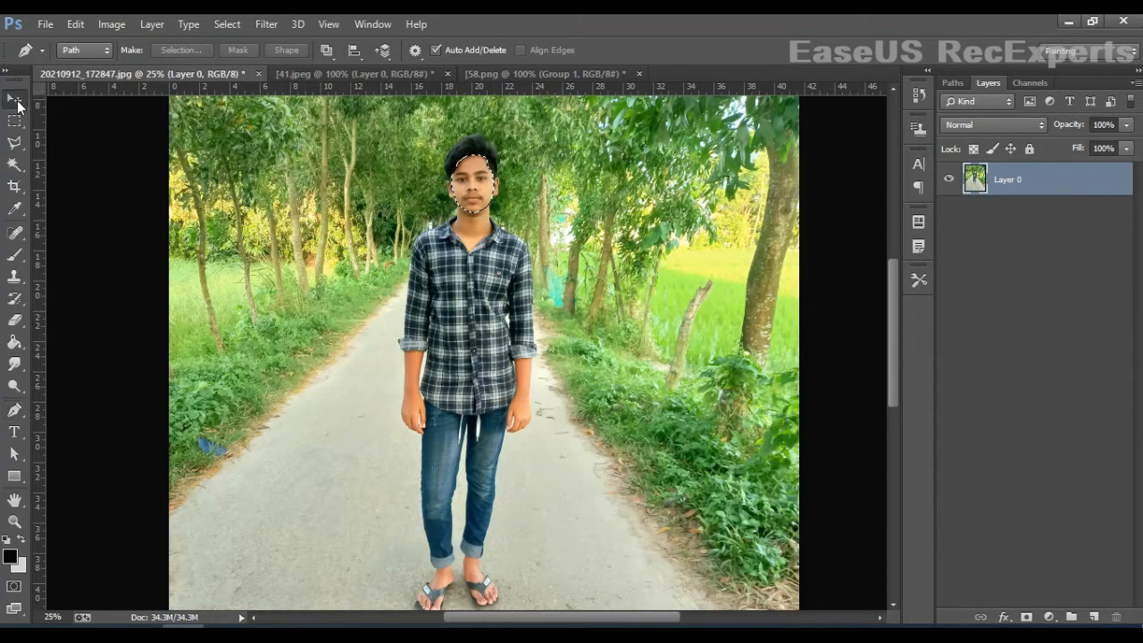
{"action": "left_click_drag", "start_coordinate": [466, 195], "coordinate": [460, 307]}
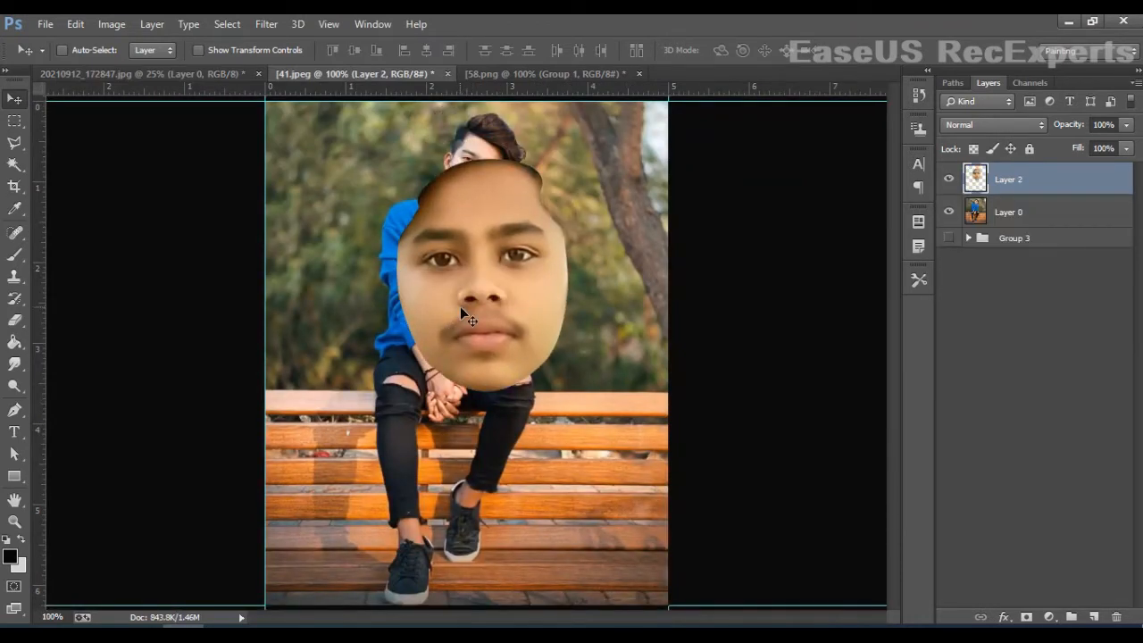
Scale the pasted face down to head size and place it over the seated man's face.
{"action": "key", "text": "ctrl+t"}
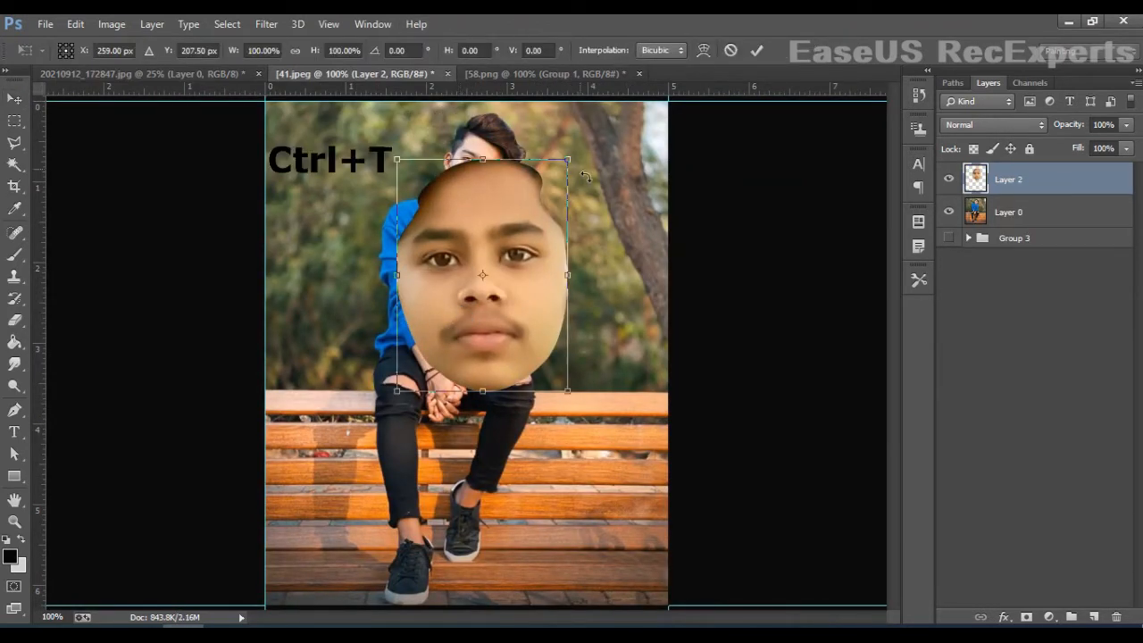
{"action": "left_click_drag", "start_coordinate": [576, 163], "coordinate": [453, 314]}
{"action": "key", "text": "Return"}
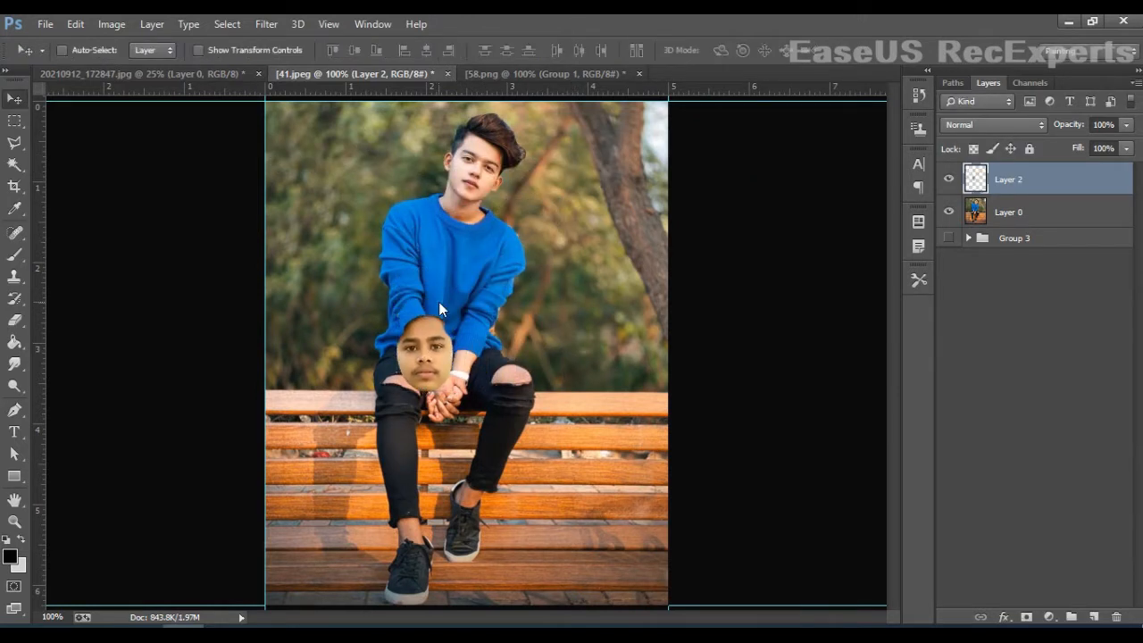
{"action": "left_click_drag", "start_coordinate": [437, 362], "coordinate": [485, 170]}
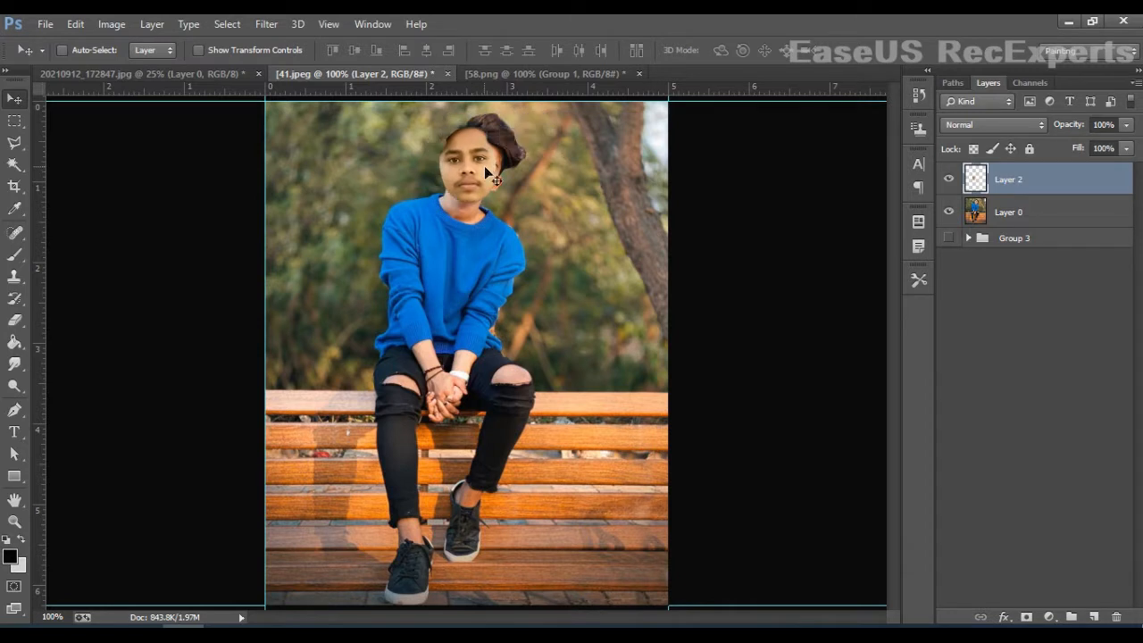
Rotate the pasted face clockwise to match the head's tilt and set Layer 2's opacity to 84%.
{"action": "key", "text": "ctrl+t"}
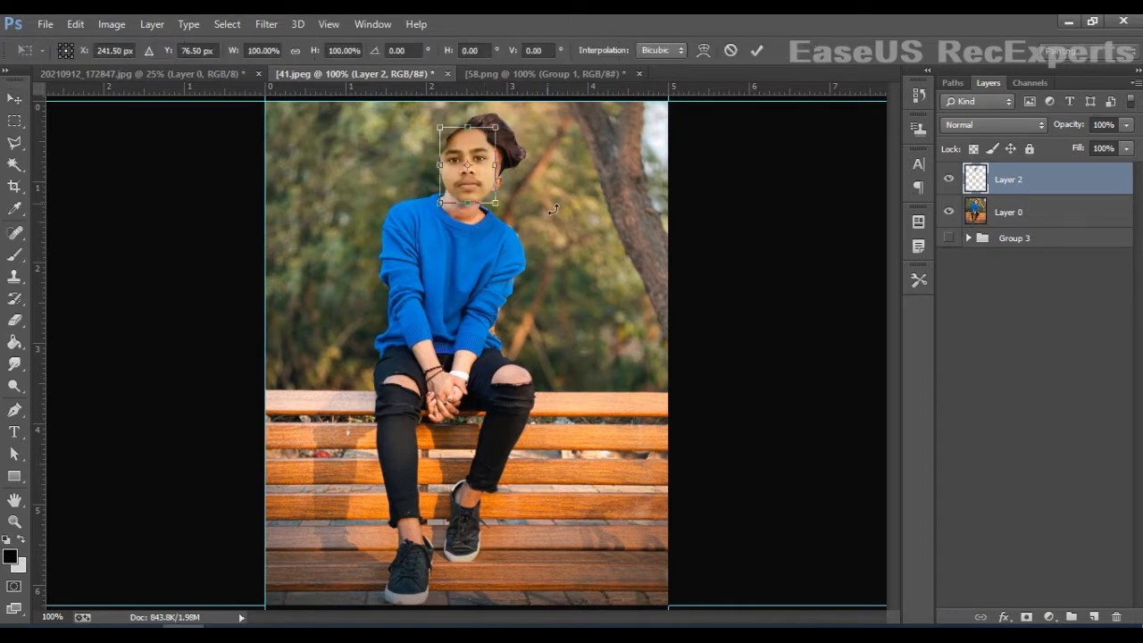
{"action": "left_click_drag", "start_coordinate": [554, 210], "coordinate": [539, 243]}
{"action": "key", "text": "Return"}
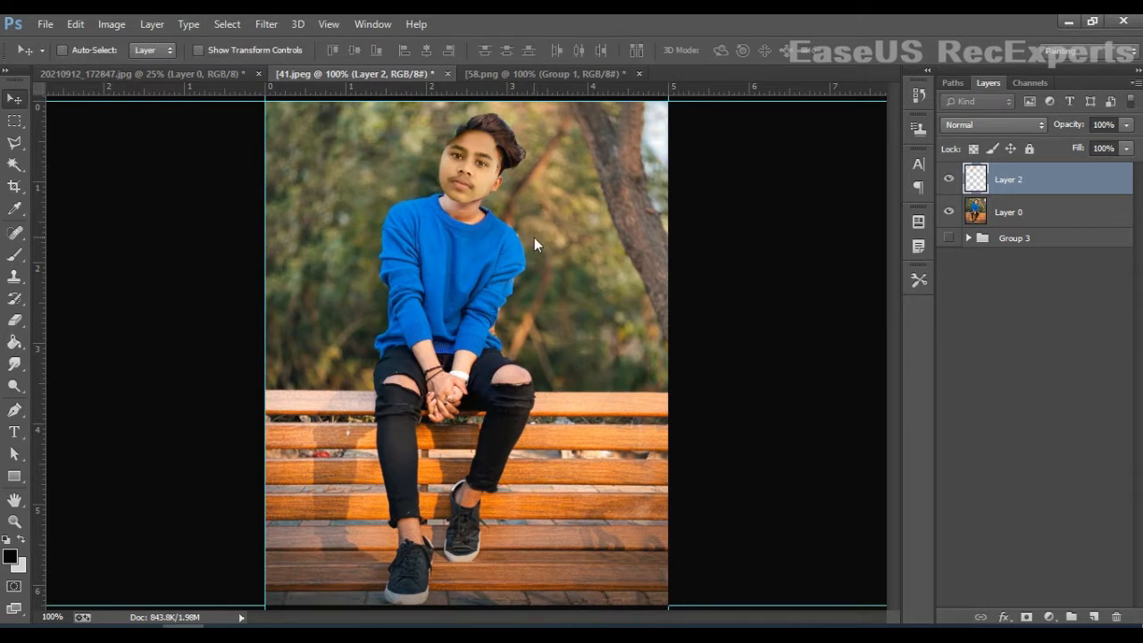
{"action": "left_click", "coordinate": [1127, 124]}
{"action": "left_click_drag", "start_coordinate": [1124, 143], "coordinate": [1100, 142]}
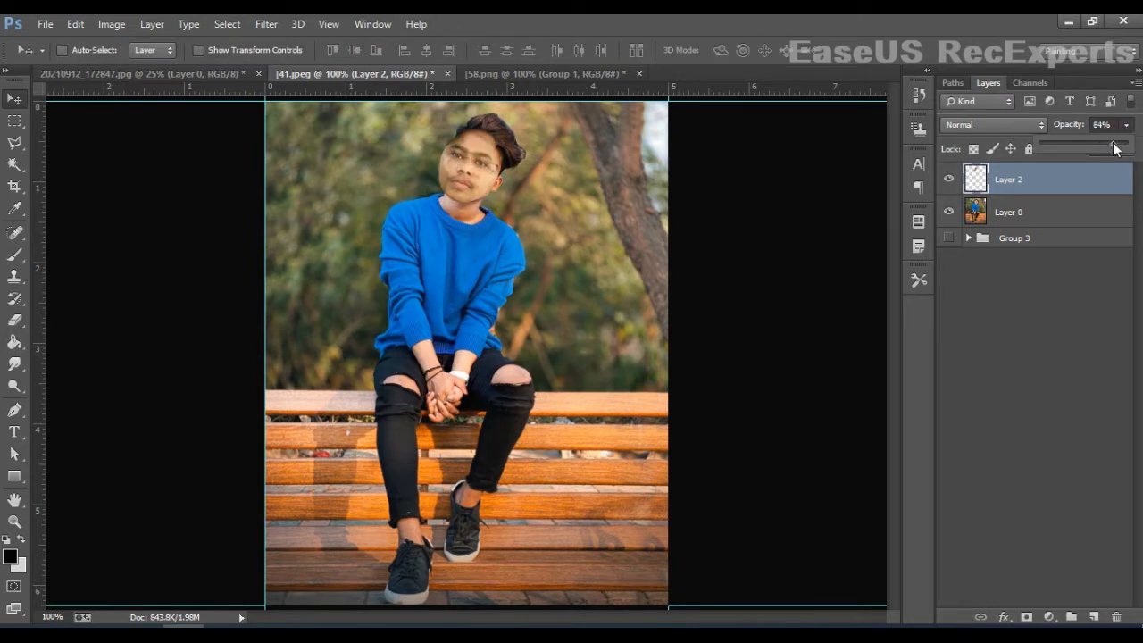
Fit the pasted face to the head by scaling it to about 89%, repositioning it and rotating it about 1.6°.
{"action": "left_click_drag", "start_coordinate": [465, 178], "coordinate": [463, 447]}
{"action": "key", "text": "ctrl+plus"}
{"action": "key", "text": "ctrl+t"}
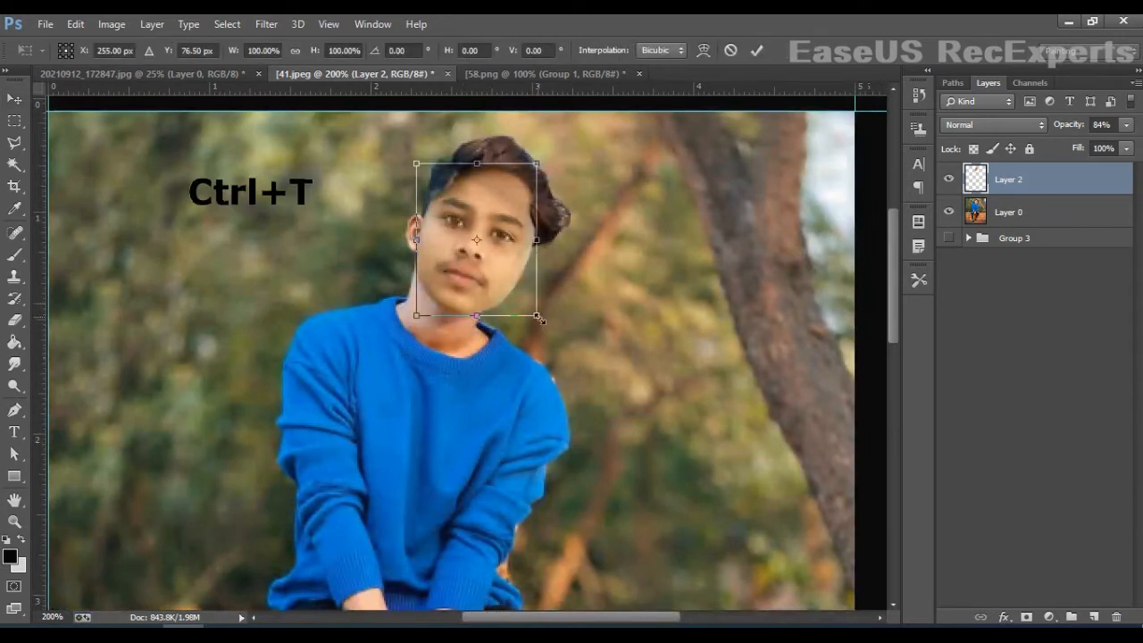
{"action": "left_click_drag", "start_coordinate": [538, 317], "coordinate": [530, 310]}
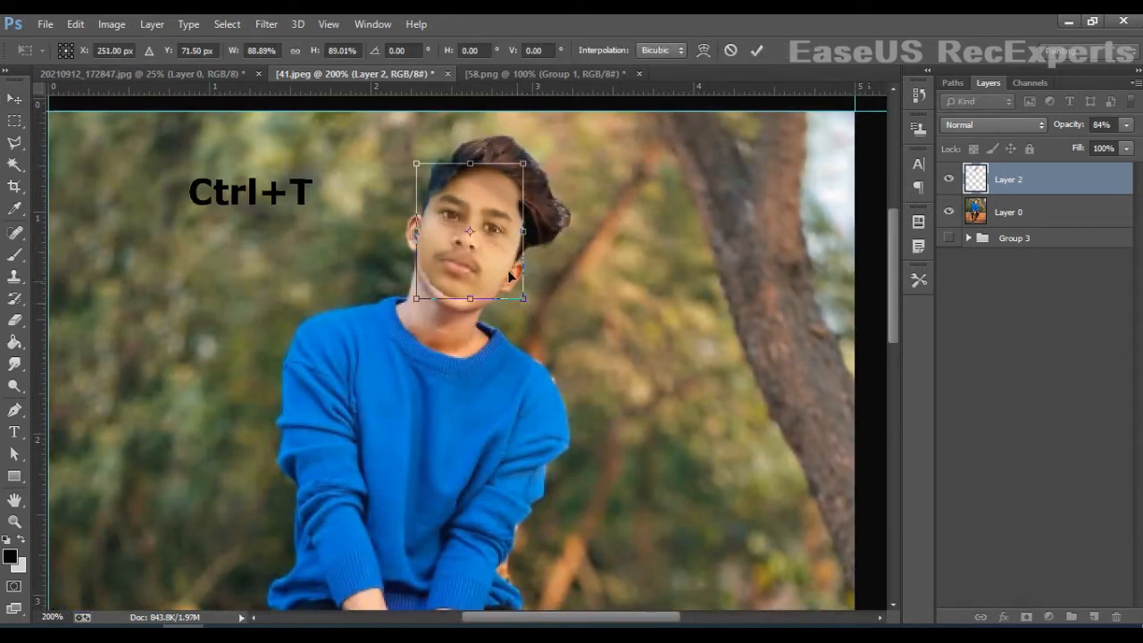
{"action": "mouse_move", "coordinate": [511, 254]}
{"action": "left_mouse_down"}
{"action": "mouse_move", "coordinate": [511, 271]}
{"action": "mouse_move", "coordinate": [511, 257]}
{"action": "left_mouse_up"}
{"action": "key", "text": "ctrl+z"}
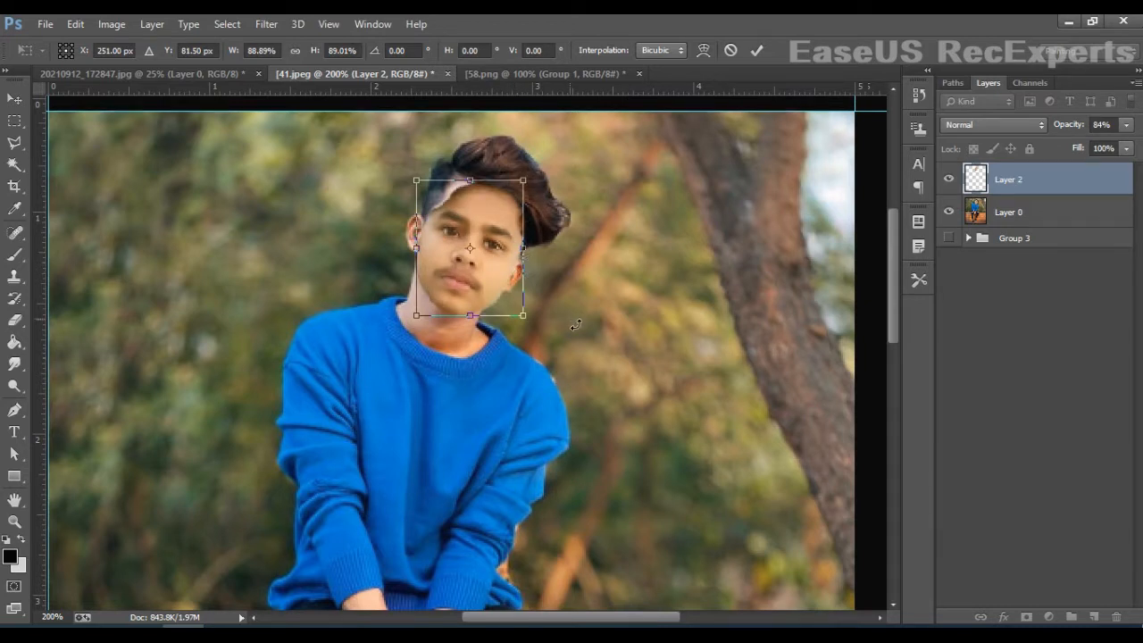
{"action": "left_click_drag", "start_coordinate": [576, 327], "coordinate": [577, 329]}
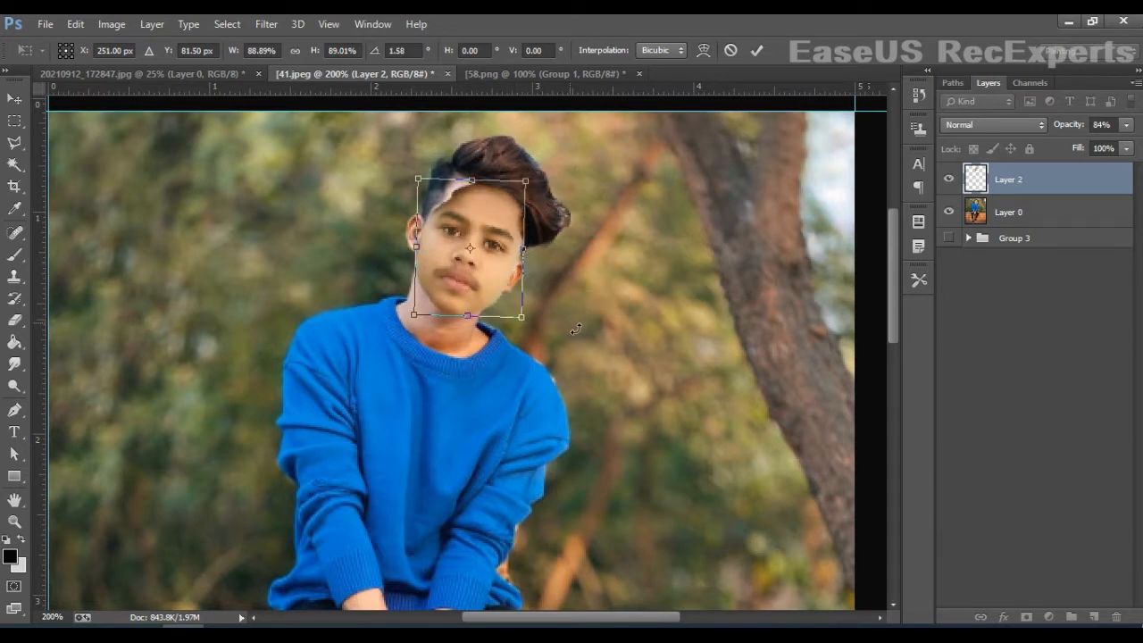
{"action": "key", "text": "Return"}
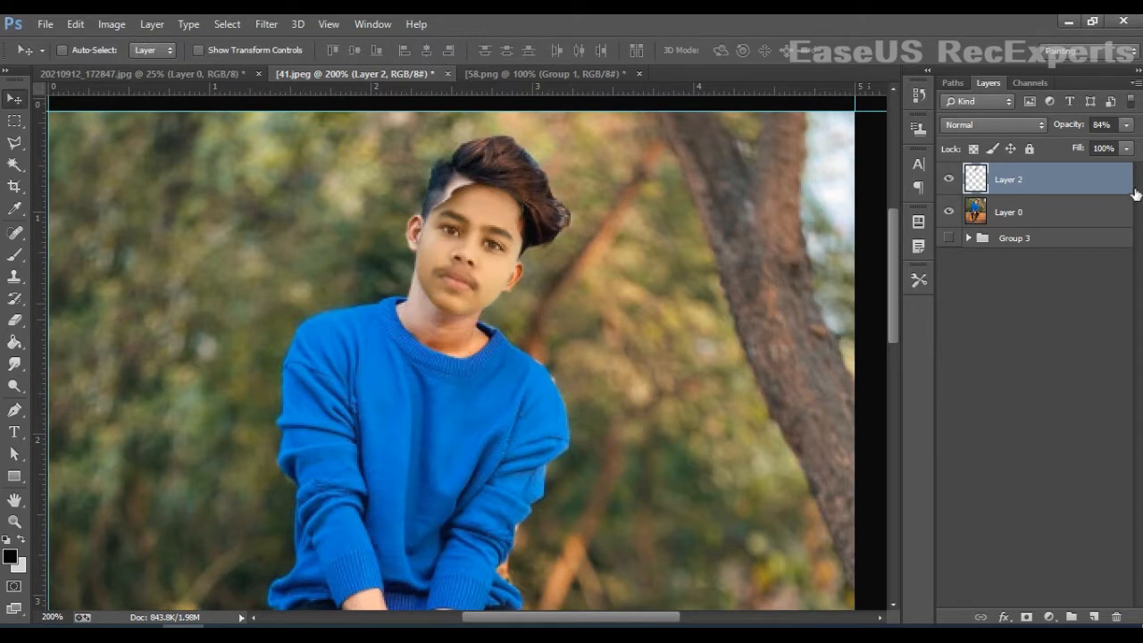
Erase the face layer's excess along the forehead and hairline, raising the Eraser's opacity to 100%.
{"action": "left_click", "coordinate": [15, 320]}
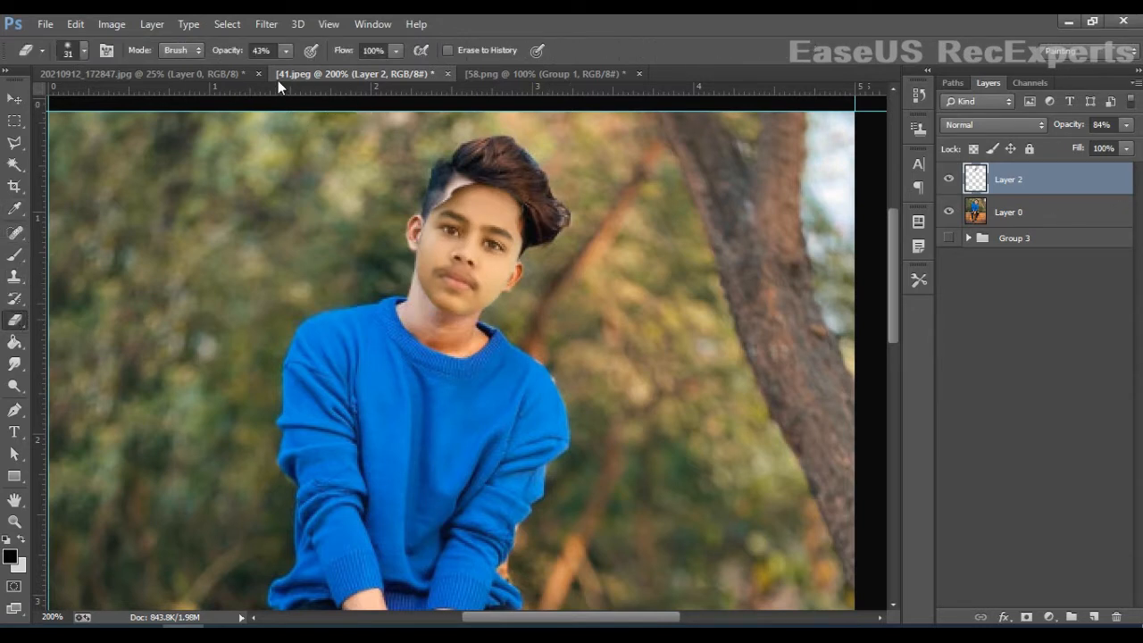
{"action": "mouse_move", "coordinate": [480, 186]}
{"action": "left_mouse_down"}
{"action": "mouse_move", "coordinate": [448, 182]}
{"action": "mouse_move", "coordinate": [499, 180]}
{"action": "mouse_move", "coordinate": [445, 183]}
{"action": "mouse_move", "coordinate": [456, 195]}
{"action": "mouse_move", "coordinate": [442, 196]}
{"action": "mouse_move", "coordinate": [460, 195]}
{"action": "mouse_move", "coordinate": [438, 202]}
{"action": "mouse_move", "coordinate": [470, 184]}
{"action": "left_mouse_up"}
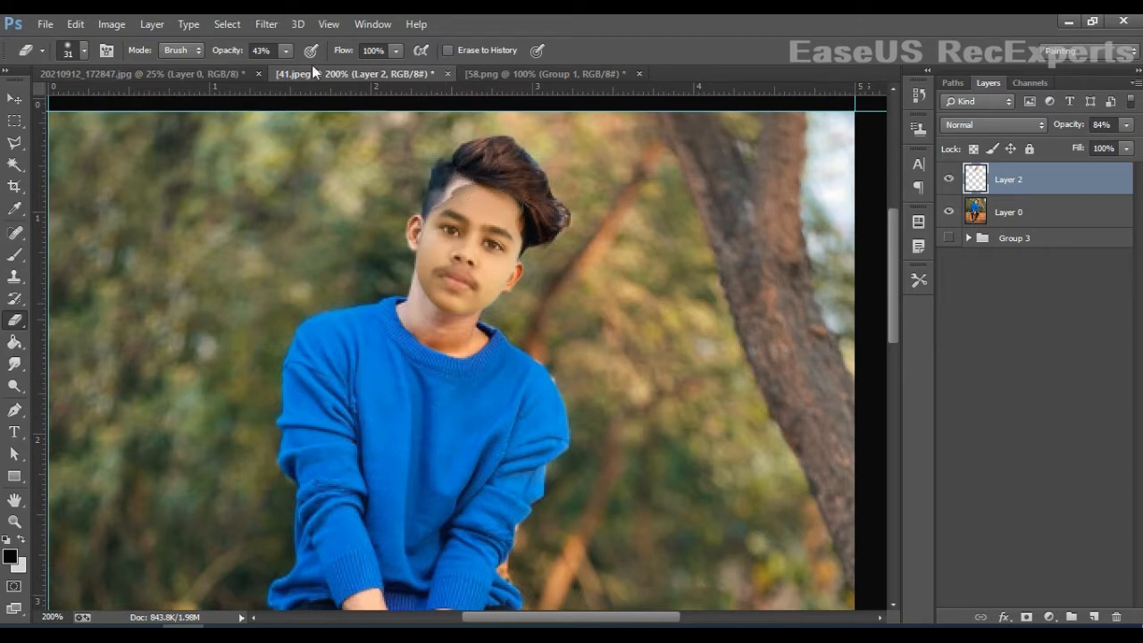
{"action": "left_click", "coordinate": [286, 51]}
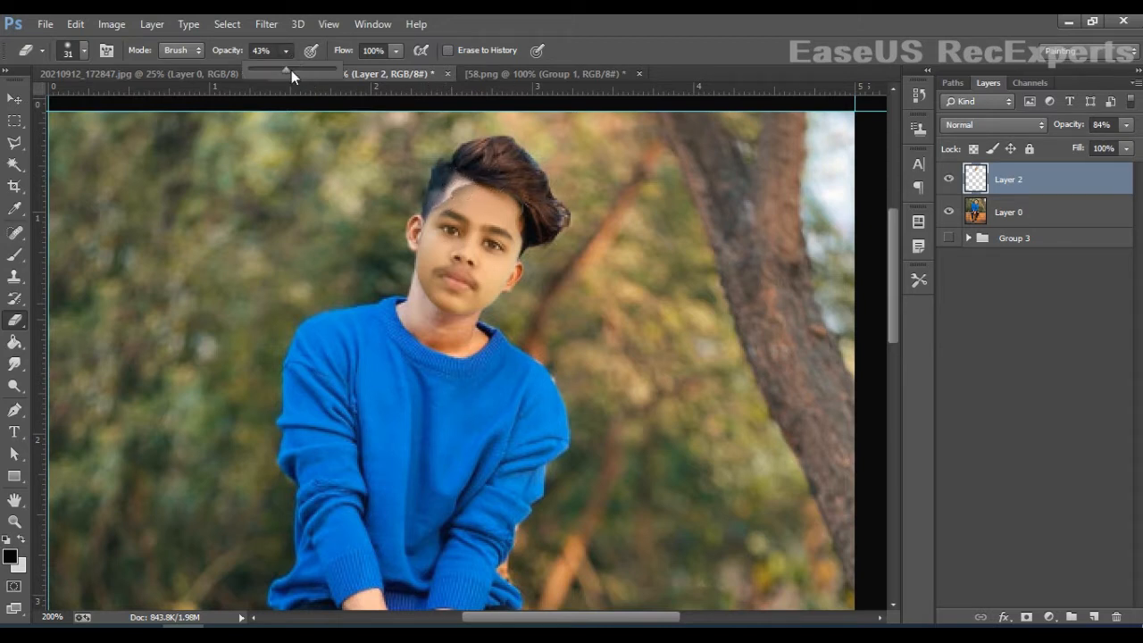
{"action": "left_click_drag", "start_coordinate": [291, 70], "coordinate": [386, 74]}
{"action": "left_click", "coordinate": [458, 186]}
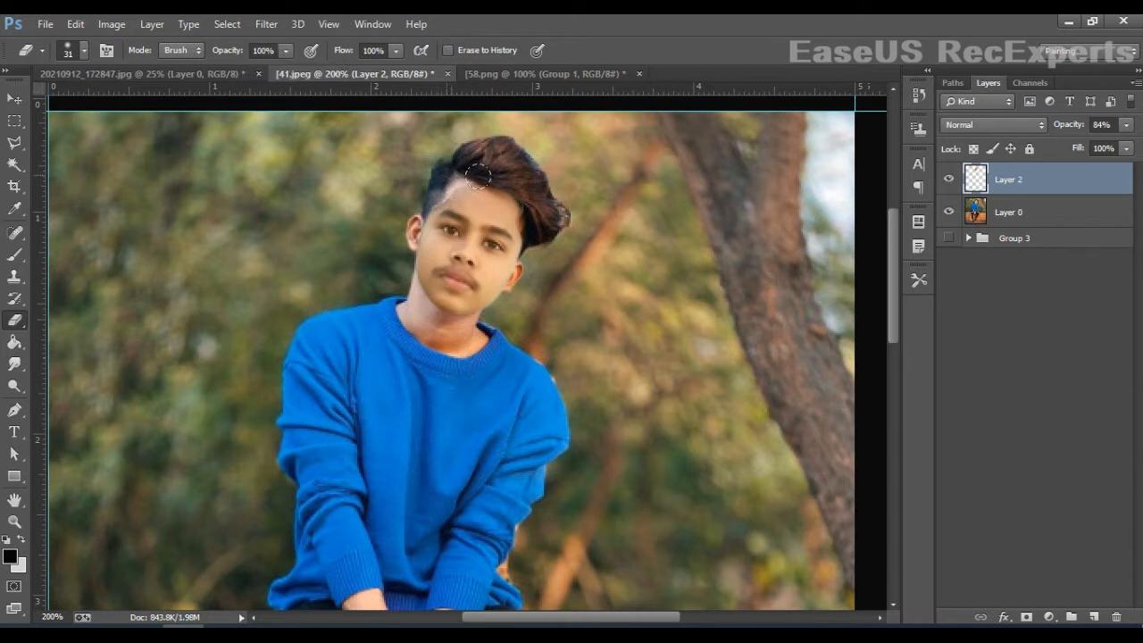
{"action": "left_click_drag", "start_coordinate": [438, 199], "coordinate": [447, 196]}
{"action": "mouse_move", "coordinate": [527, 176]}
{"action": "left_mouse_down"}
{"action": "mouse_move", "coordinate": [554, 208]}
{"action": "mouse_move", "coordinate": [526, 182]}
{"action": "mouse_move", "coordinate": [545, 189]}
{"action": "mouse_move", "coordinate": [492, 181]}
{"action": "mouse_move", "coordinate": [547, 193]}
{"action": "mouse_move", "coordinate": [547, 236]}
{"action": "left_mouse_up"}
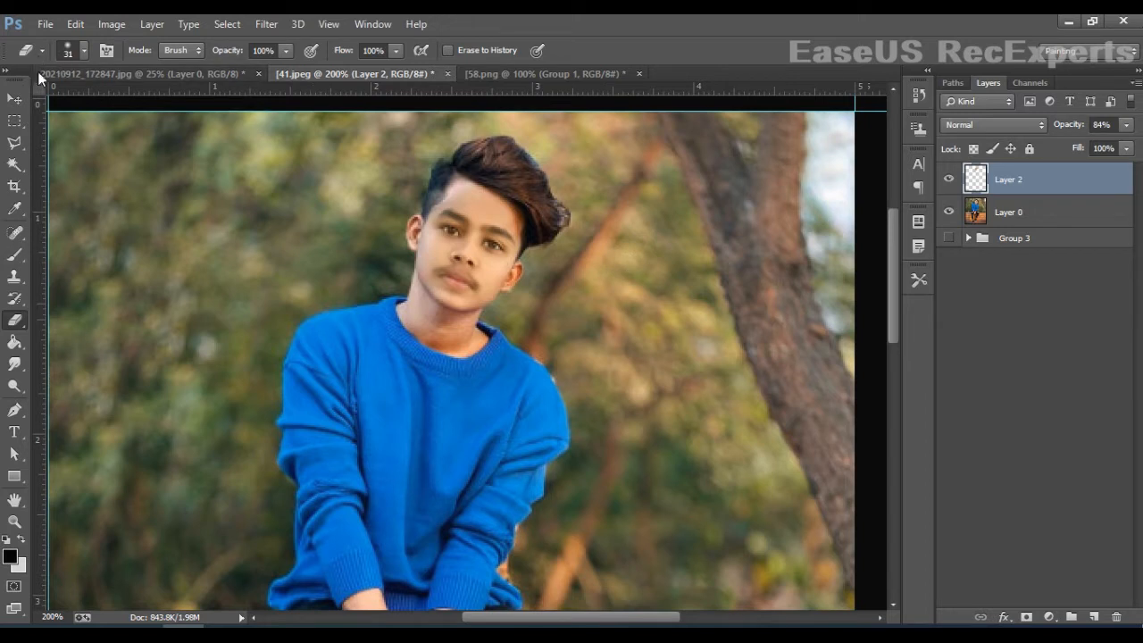
Set Layer 2's opacity to 95%.
{"action": "key", "text": "v"}
{"action": "key", "text": "ctrl+minus"}
{"action": "key", "text": "ctrl+minus"}
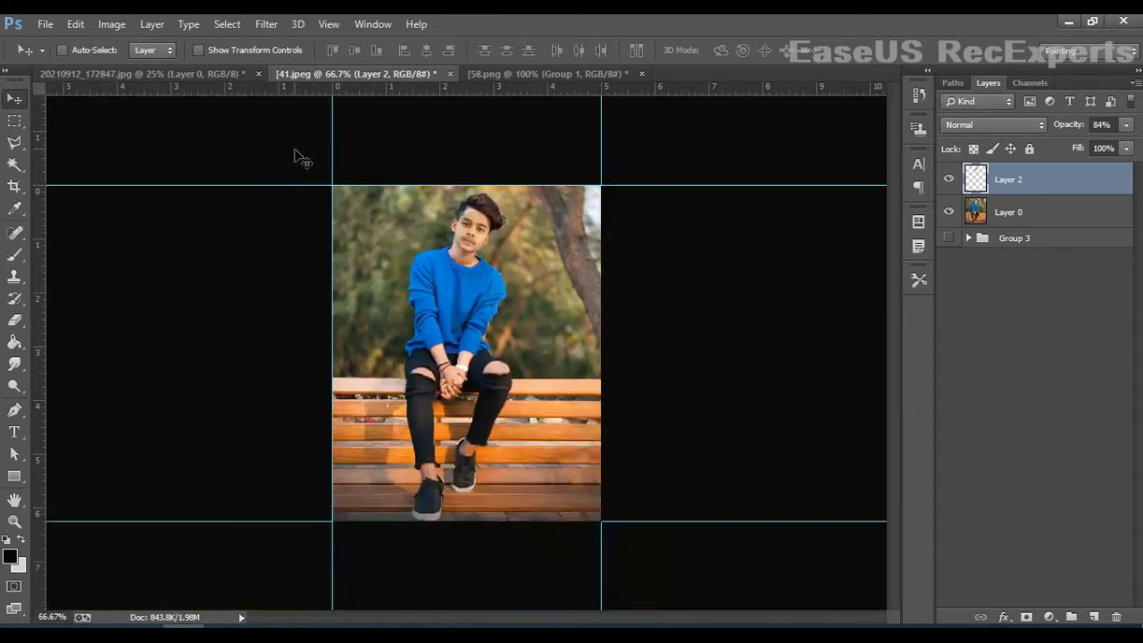
{"action": "key", "text": "ctrl+plus"}
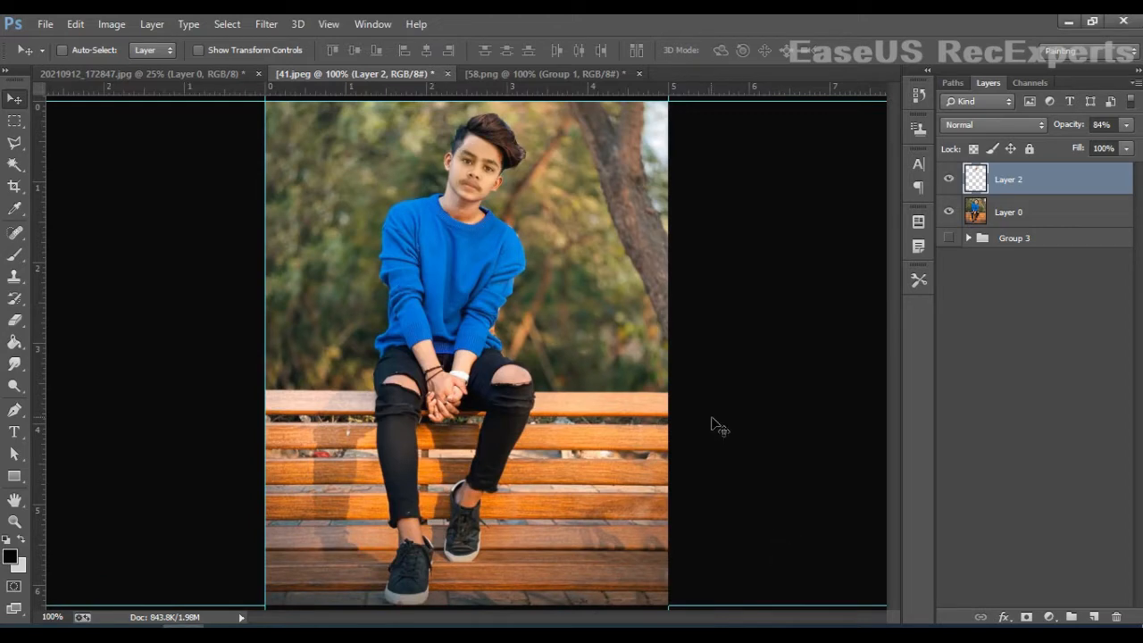
{"action": "key", "text": "ctrl+plus"}
{"action": "left_click_drag", "start_coordinate": [659, 331], "coordinate": [533, 511]}
{"action": "left_click", "coordinate": [15, 320]}
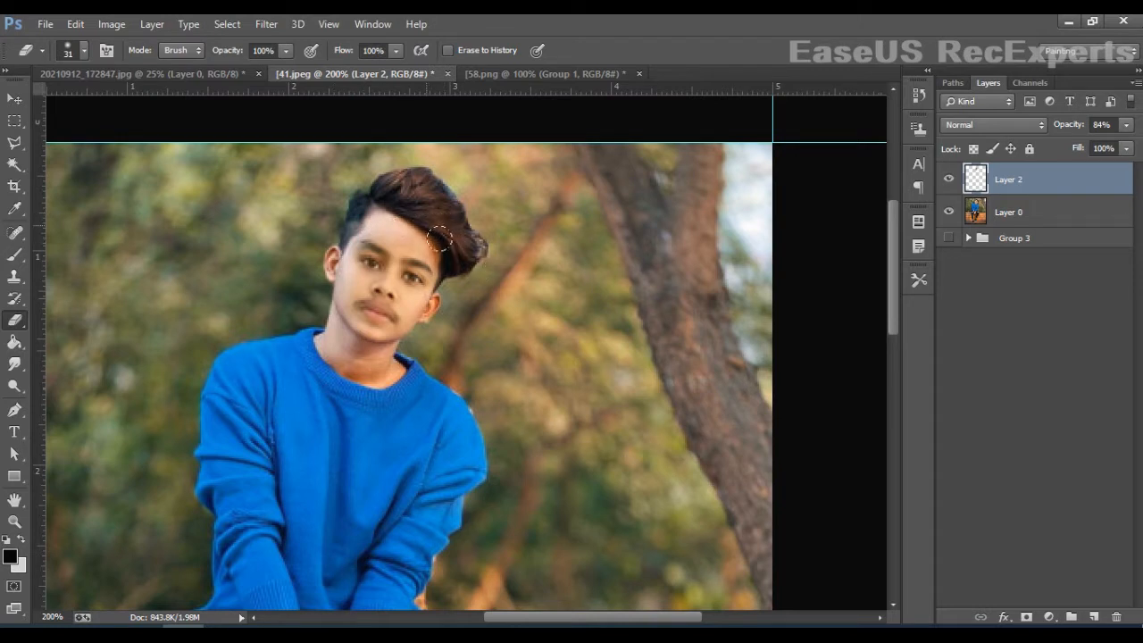
{"action": "left_click", "coordinate": [15, 98]}
{"action": "left_click", "coordinate": [1125, 128]}
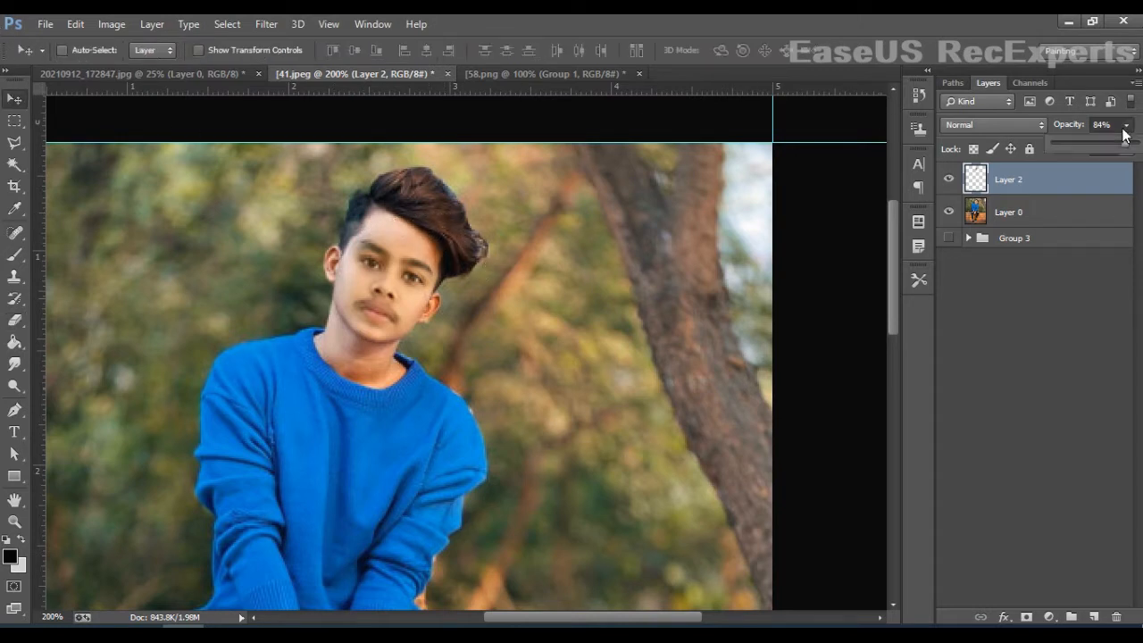
{"action": "mouse_move", "coordinate": [1122, 142]}
{"action": "left_mouse_down"}
{"action": "mouse_move", "coordinate": [1142, 145]}
{"action": "mouse_move", "coordinate": [1135, 158]}
{"action": "left_mouse_up"}
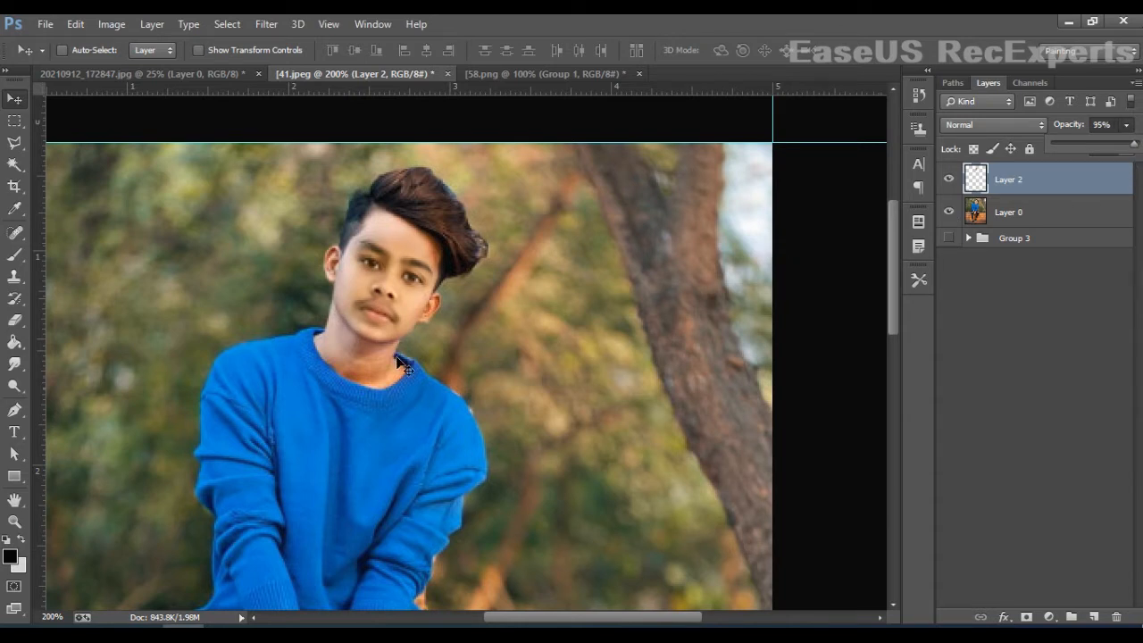
Warp the pasted face slightly around the nose with a custom warp to fit the head underneath.
{"action": "key", "text": "ctrl+t"}
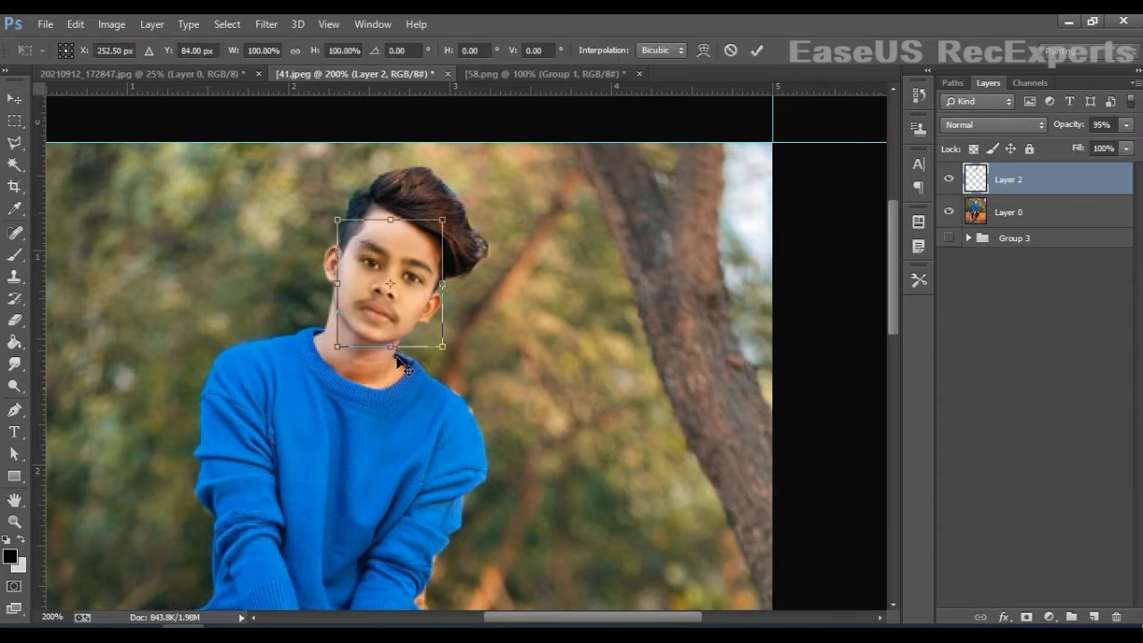
{"action": "left_click", "coordinate": [704, 52]}
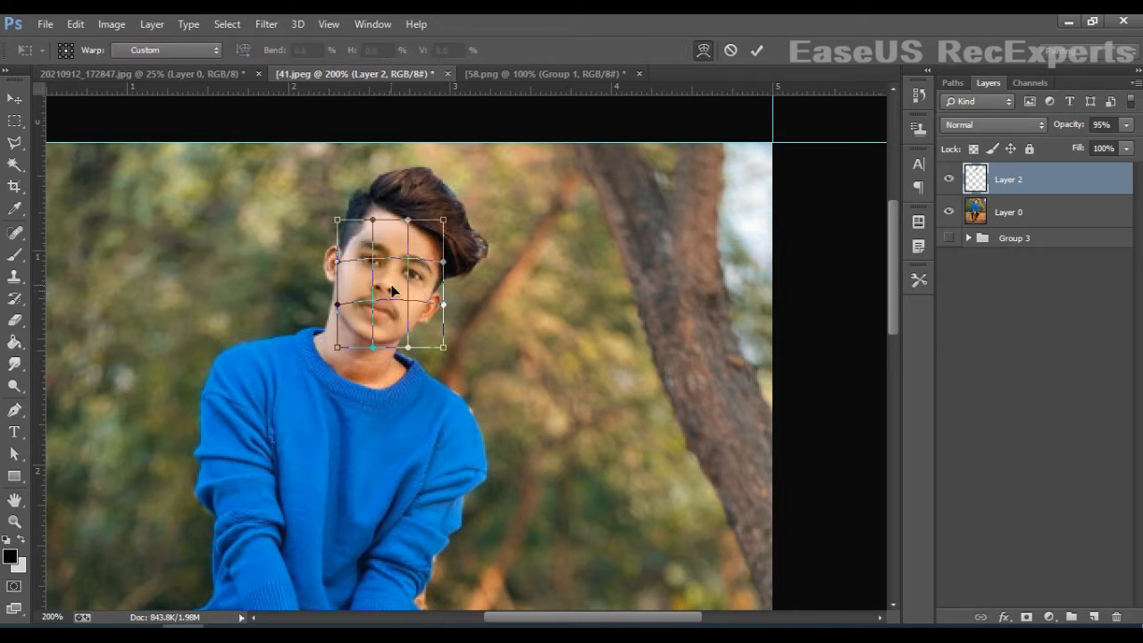
{"action": "left_click_drag", "start_coordinate": [391, 285], "coordinate": [394, 288]}
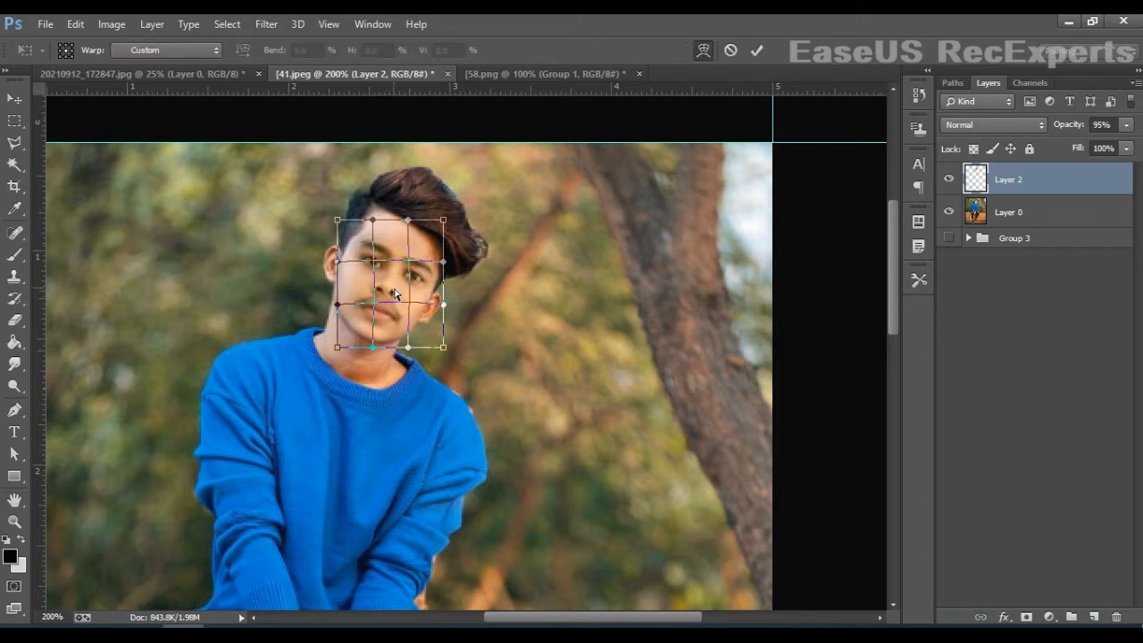
{"action": "key", "text": "Return"}
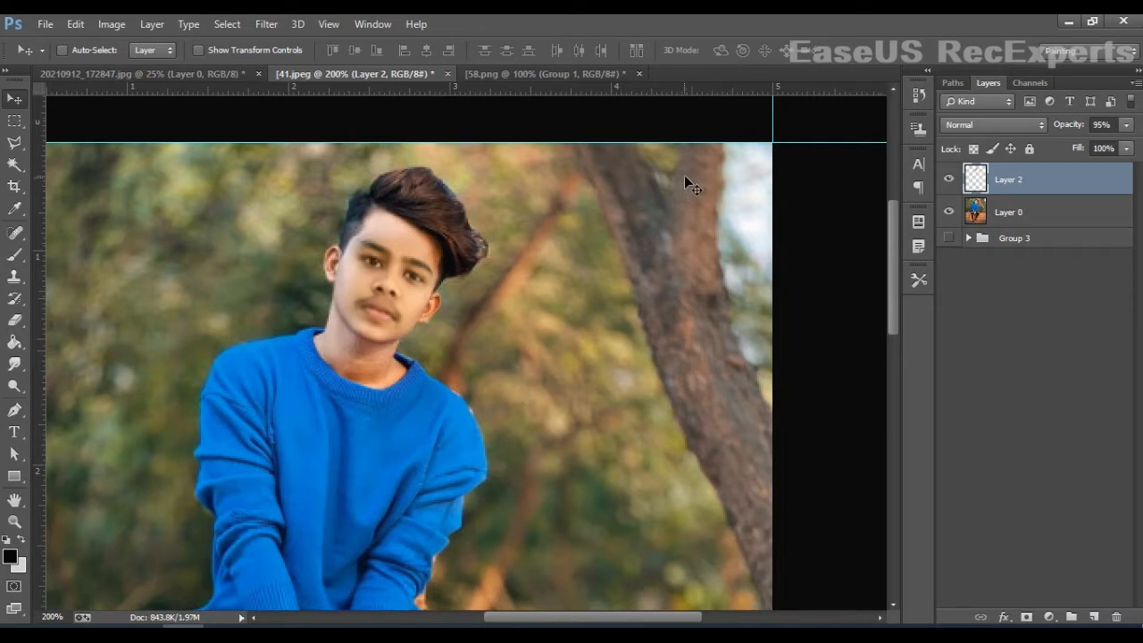
Toggle Layer 2's visibility repeatedly to compare the swapped face with the original one.
{"action": "left_click", "coordinate": [957, 181]}
{"action": "left_click", "coordinate": [957, 181]}
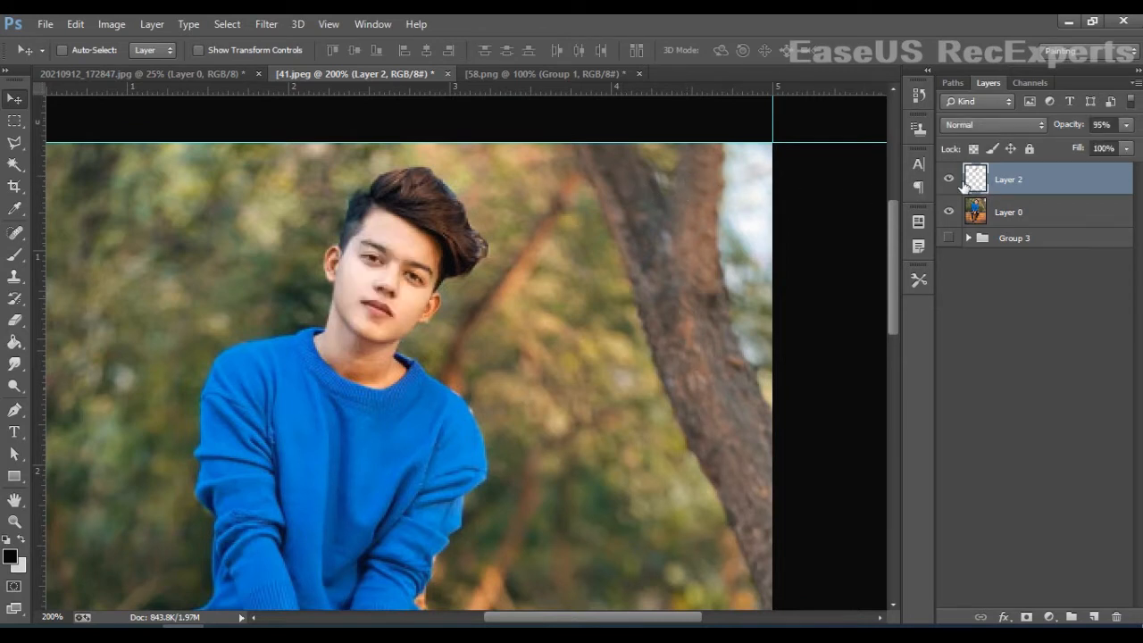
{"action": "left_click", "coordinate": [962, 182]}
{"action": "left_click", "coordinate": [962, 181]}
{"action": "left_click", "coordinate": [962, 181]}
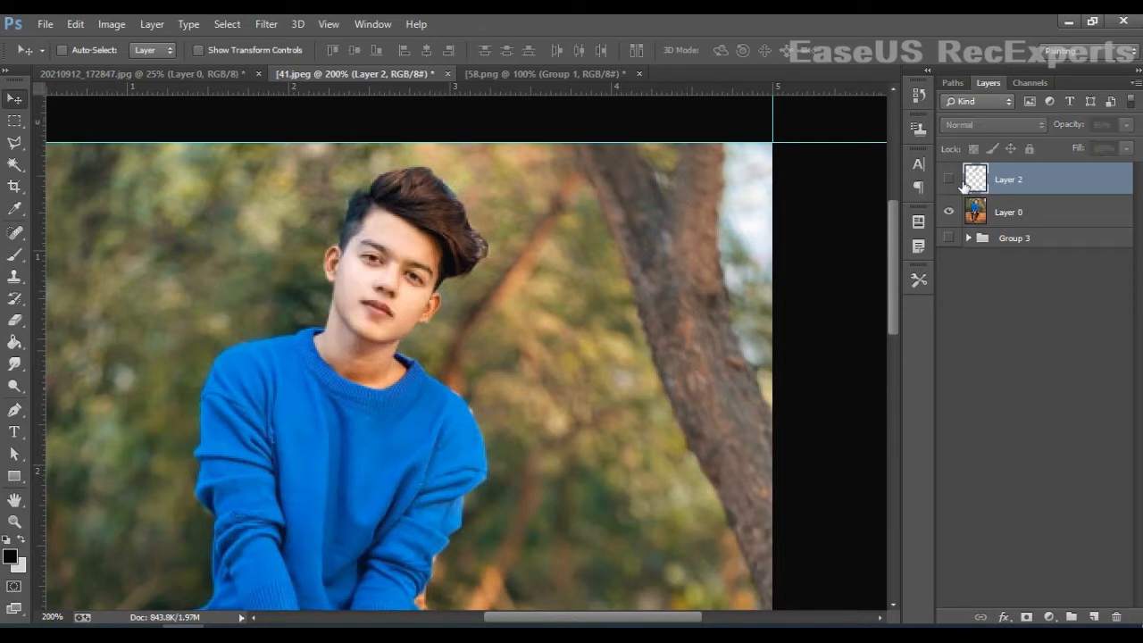
{"action": "left_click", "coordinate": [962, 182]}
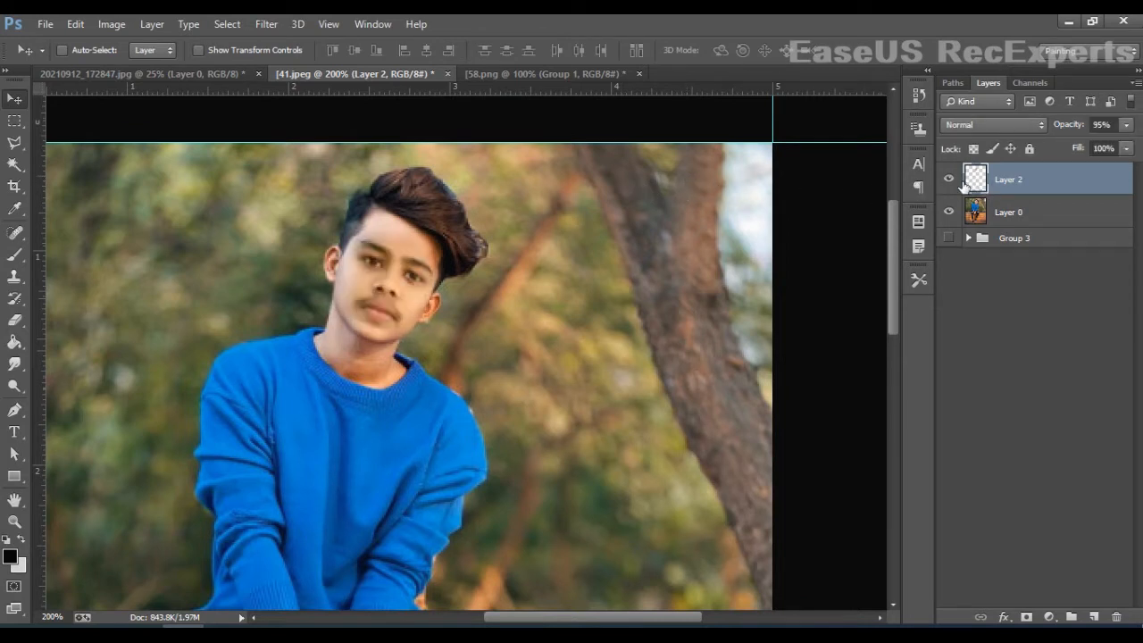
Lower Layer 2's opacity to 57% to blend the pasted face with the original.
{"action": "left_click", "coordinate": [1127, 125]}
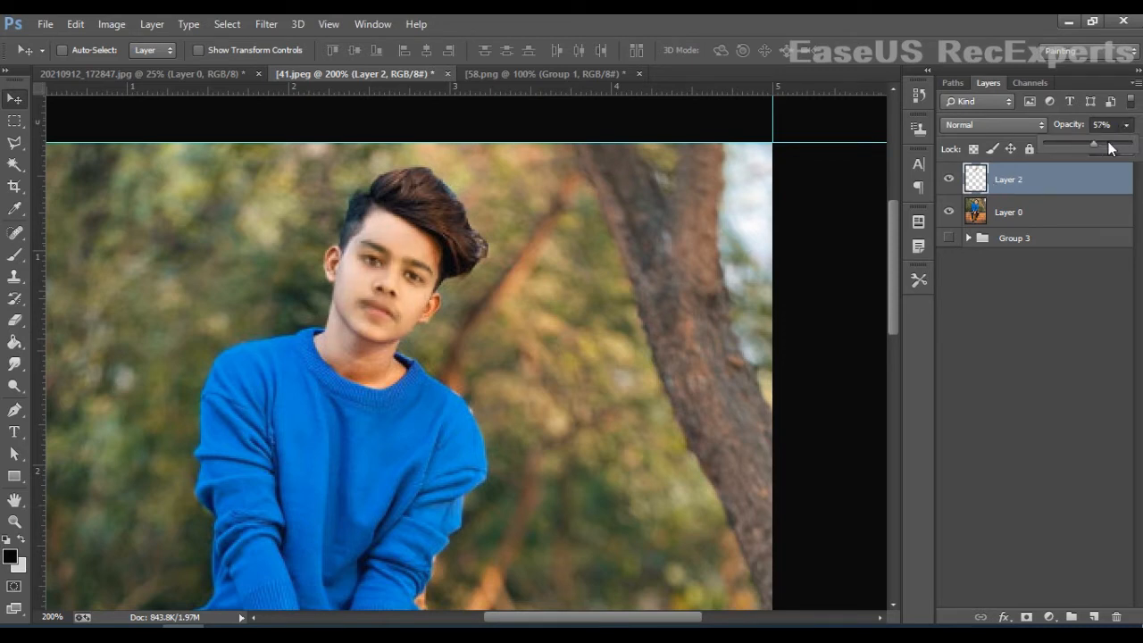
{"action": "left_click", "coordinate": [1108, 182]}
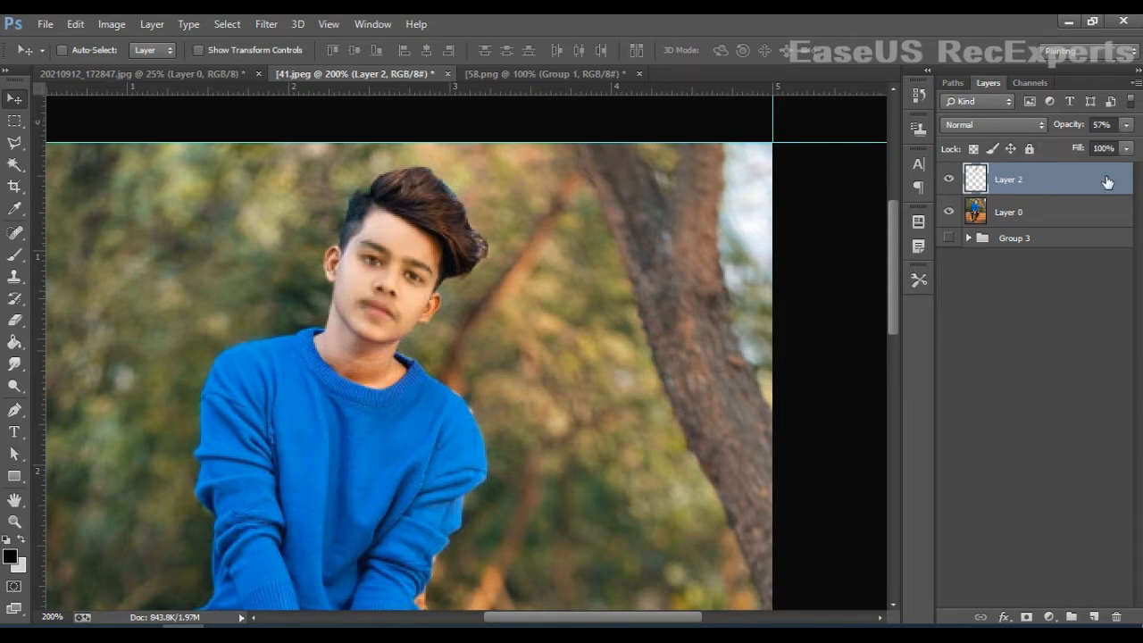
Rotate the pasted face on Layer 2 by 2.73° and stretch its height to about 102.5%.
{"action": "key", "text": "ctrl+t"}
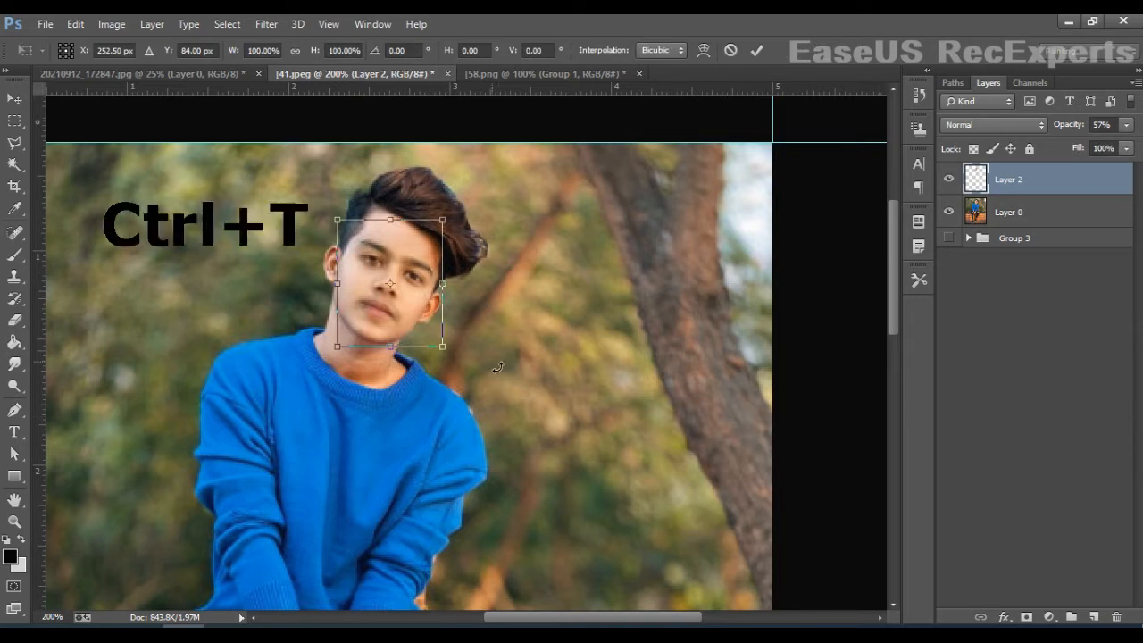
{"action": "left_click_drag", "start_coordinate": [495, 369], "coordinate": [495, 373]}
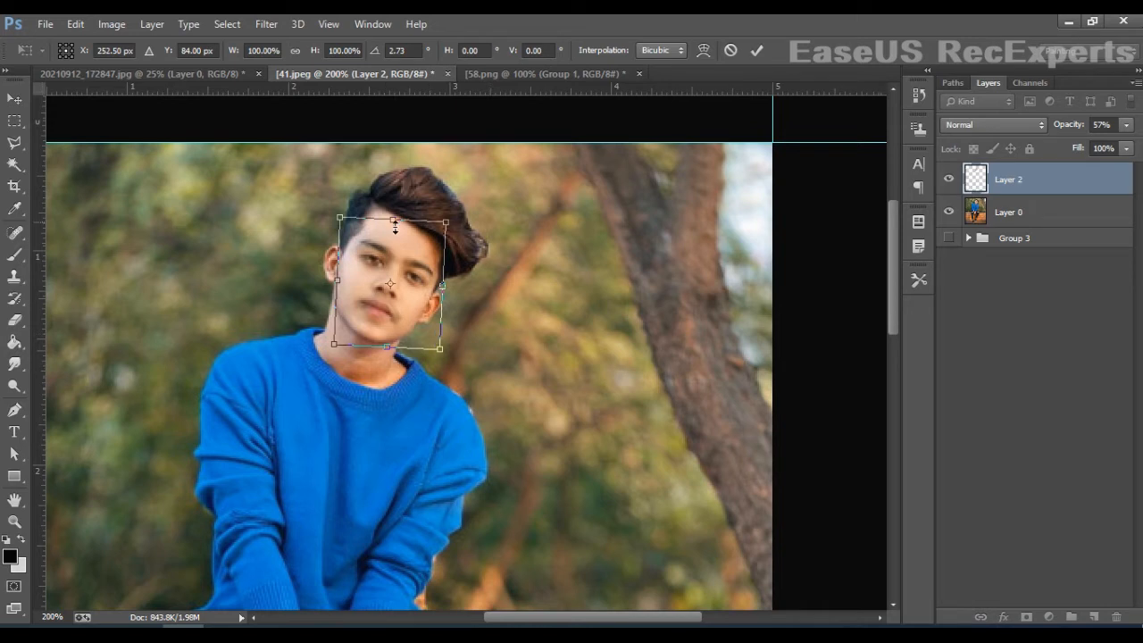
{"action": "left_click_drag", "start_coordinate": [396, 220], "coordinate": [395, 218]}
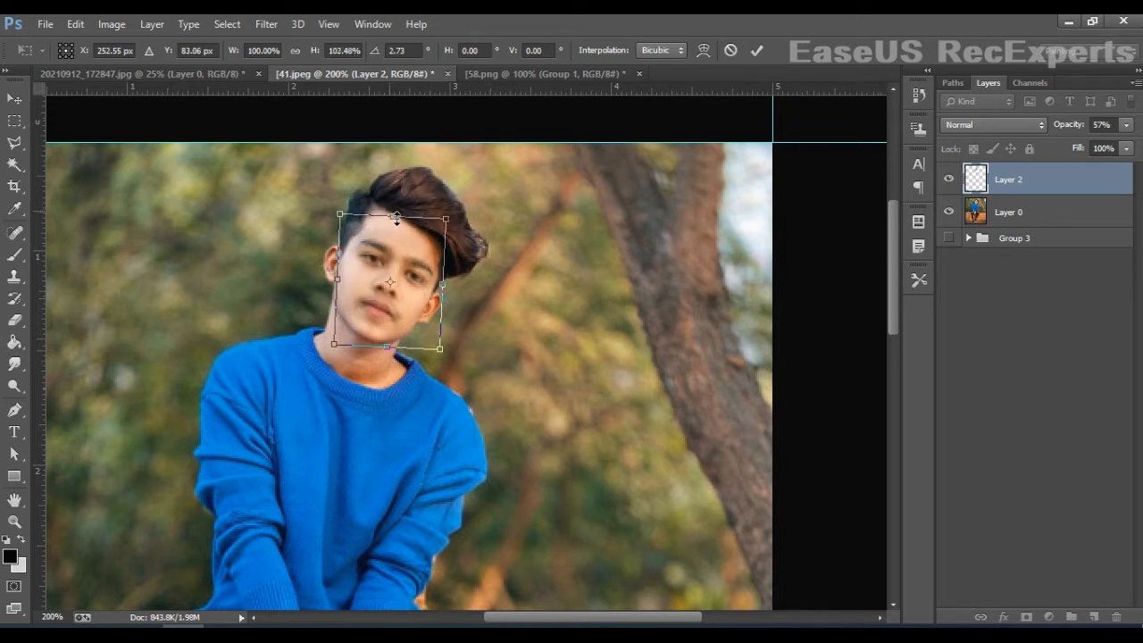
{"action": "key", "text": "Return"}
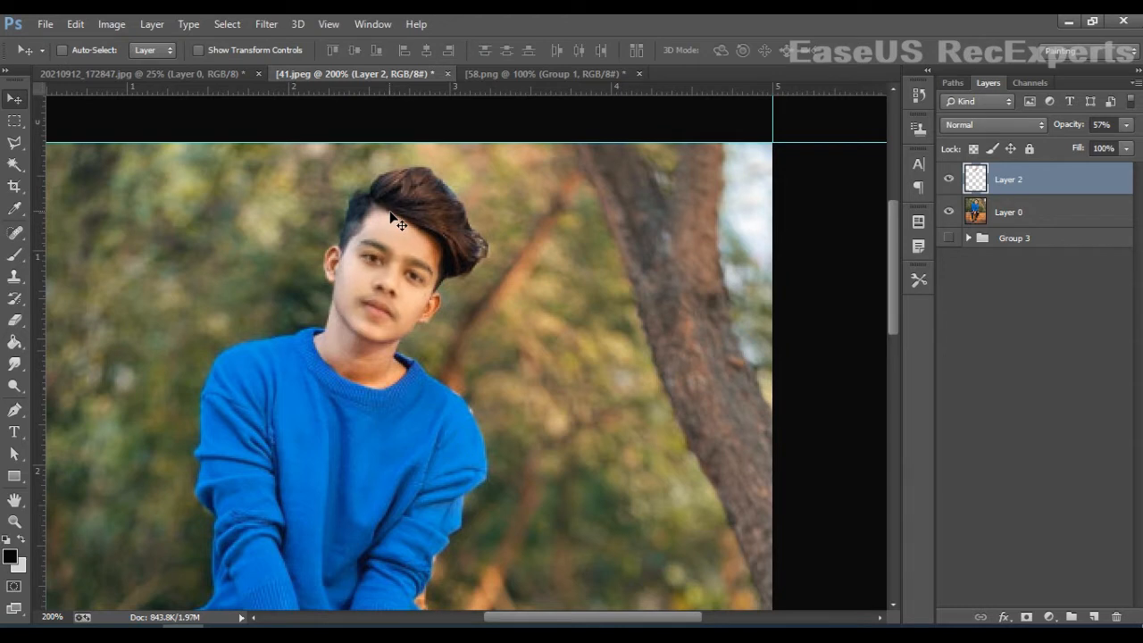
Raise Layer 2's opacity to 87%.
{"action": "left_click", "coordinate": [1126, 125]}
{"action": "left_click_drag", "start_coordinate": [1105, 146], "coordinate": [1128, 152]}
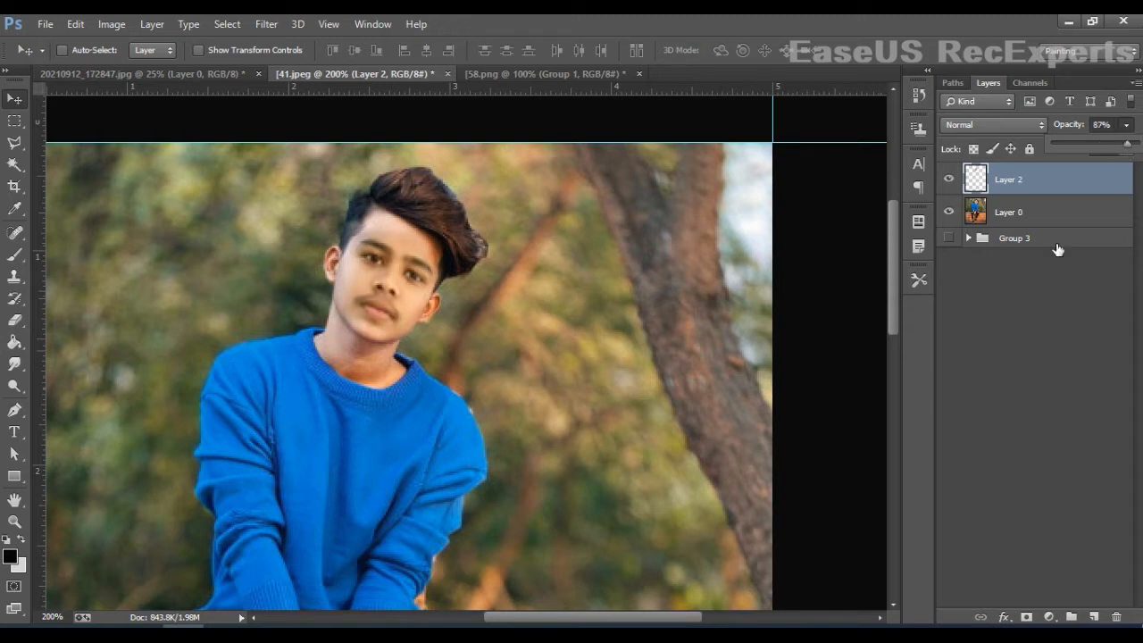
Inspect the blended face at several magnifications and toggle Layer 2's visibility to compare it with the original.
{"action": "key", "text": "ctrl+minus"}
{"action": "key", "text": "ctrl+minus"}
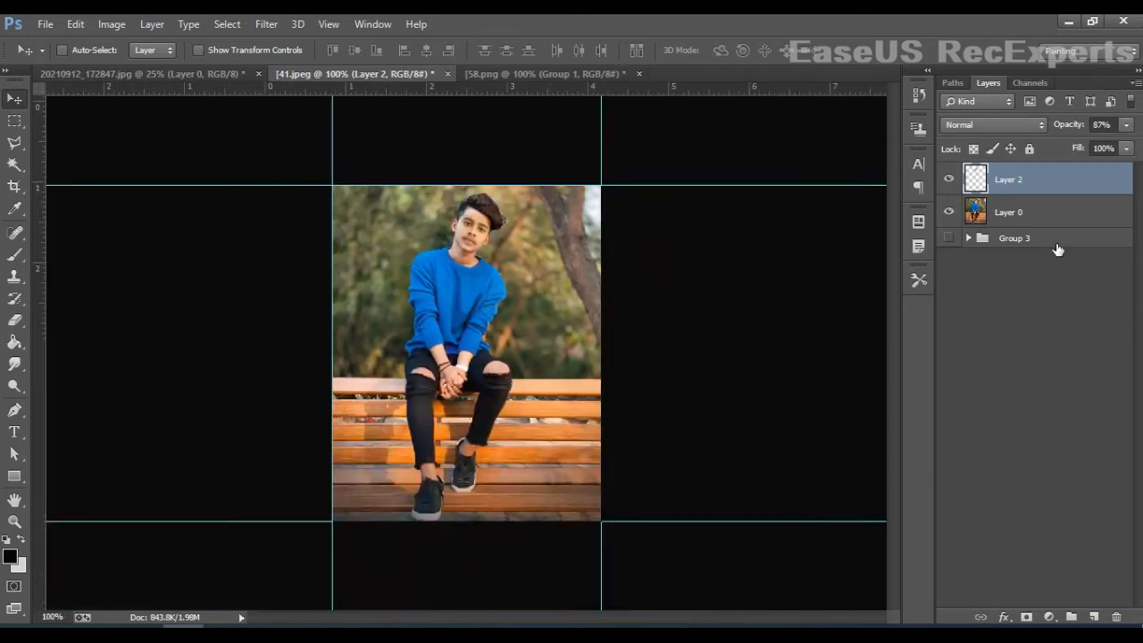
{"action": "key", "text": "ctrl+plus"}
{"action": "key", "text": "ctrl+minus"}
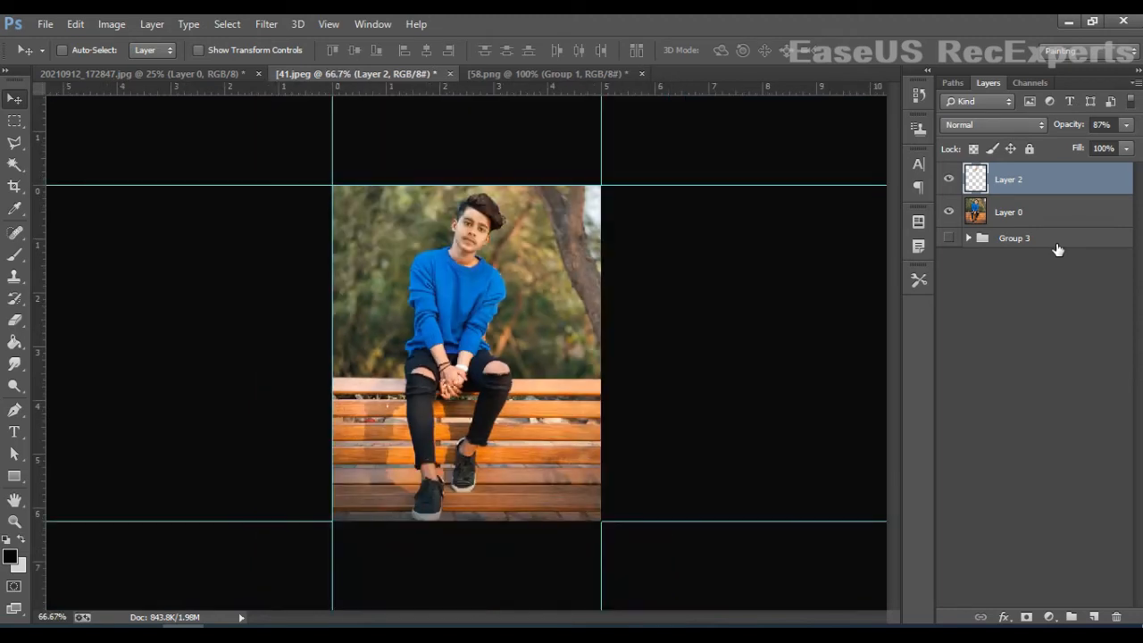
{"action": "key", "text": "ctrl+plus"}
{"action": "key", "text": "ctrl+plus"}
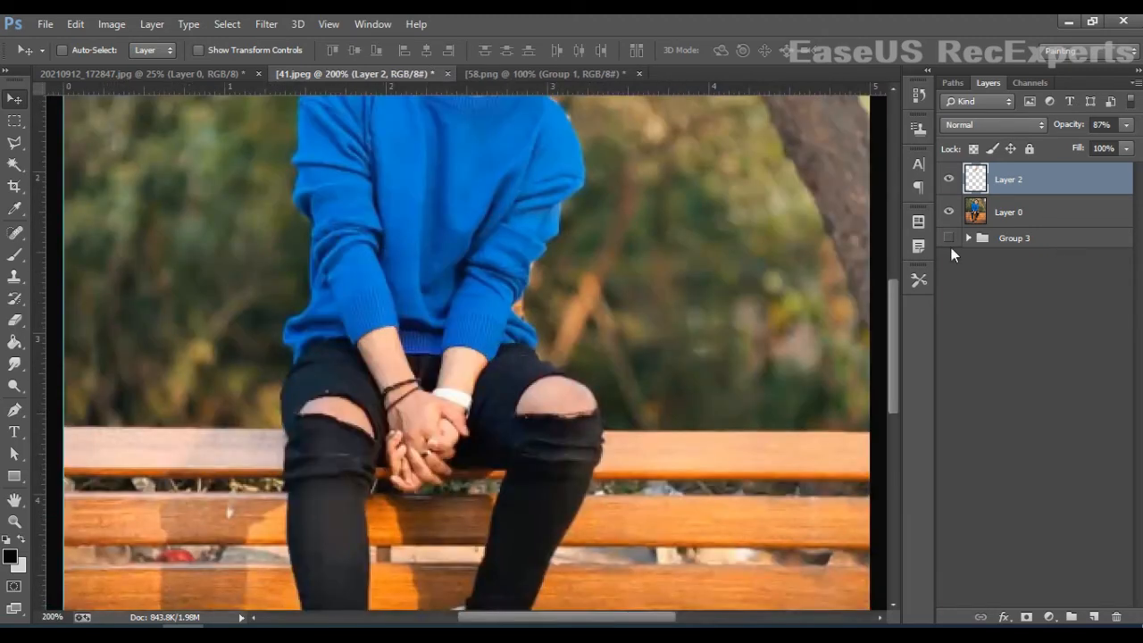
{"action": "left_click_drag", "start_coordinate": [587, 242], "coordinate": [562, 426]}
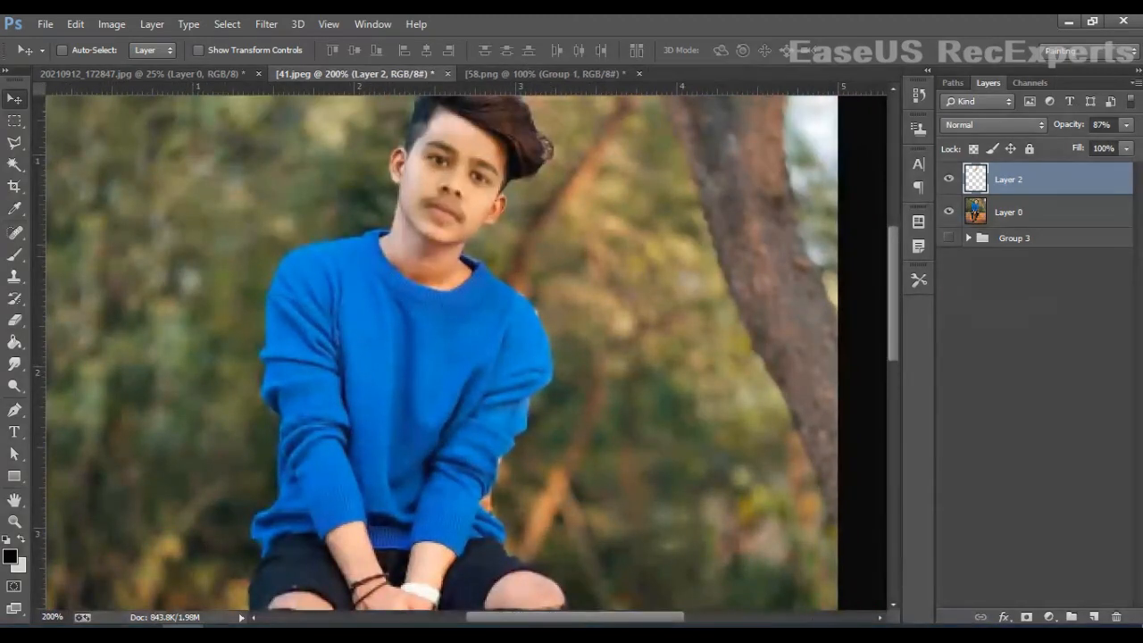
{"action": "key", "text": "ctrl+minus"}
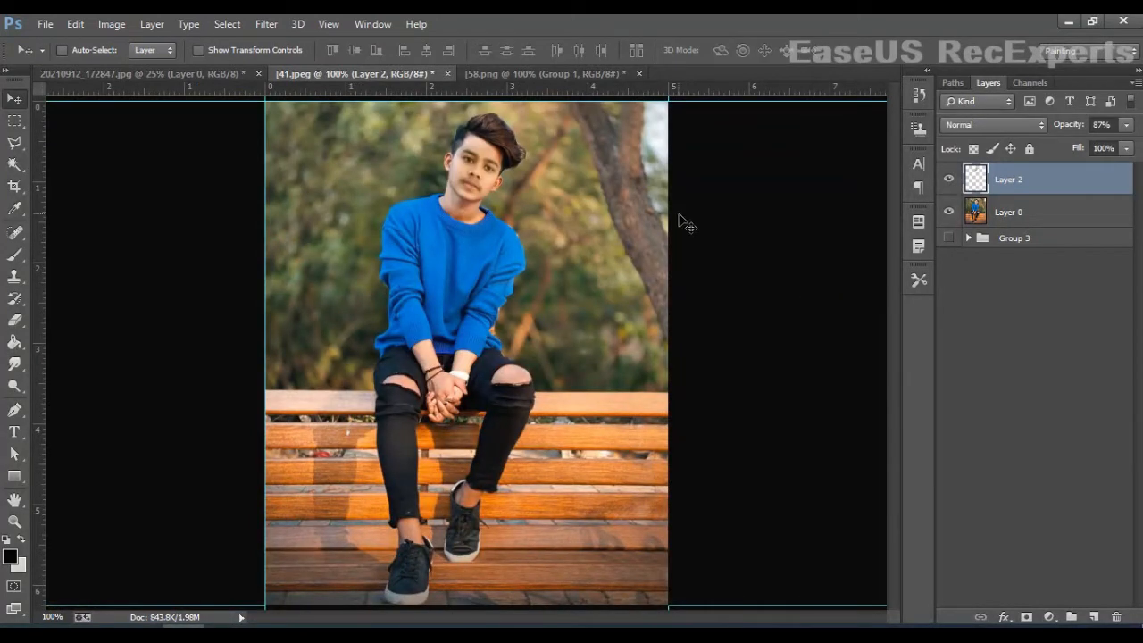
{"action": "key", "text": "ctrl+plus"}
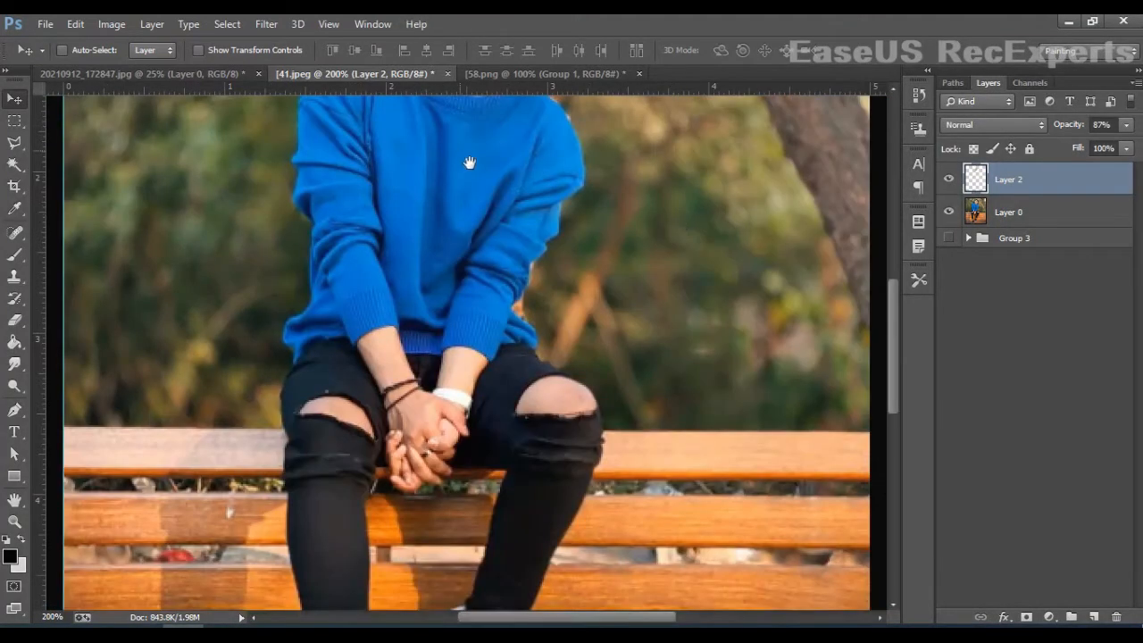
{"action": "left_click_drag", "start_coordinate": [469, 162], "coordinate": [460, 356]}
{"action": "mouse_move", "coordinate": [479, 217]}
{"action": "left_mouse_down"}
{"action": "mouse_move", "coordinate": [475, 205]}
{"action": "mouse_move", "coordinate": [488, 218]}
{"action": "left_mouse_up"}
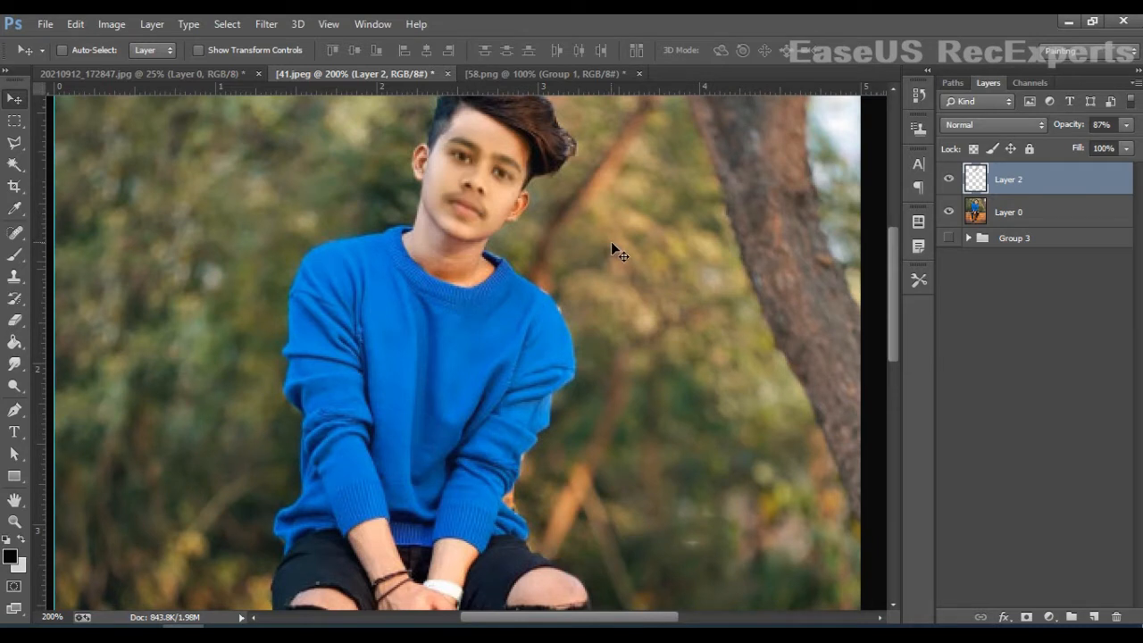
{"action": "left_click", "coordinate": [949, 179]}
{"action": "left_click", "coordinate": [950, 179]}
{"action": "left_click", "coordinate": [949, 179]}
{"action": "left_click", "coordinate": [953, 180]}
Add a Hue/Saturation adjustment clipped to Layer 2, lower its saturation to -31, shift the hue slightly upward, and compare the face with and without it.
{"action": "left_click", "coordinate": [1051, 618]}
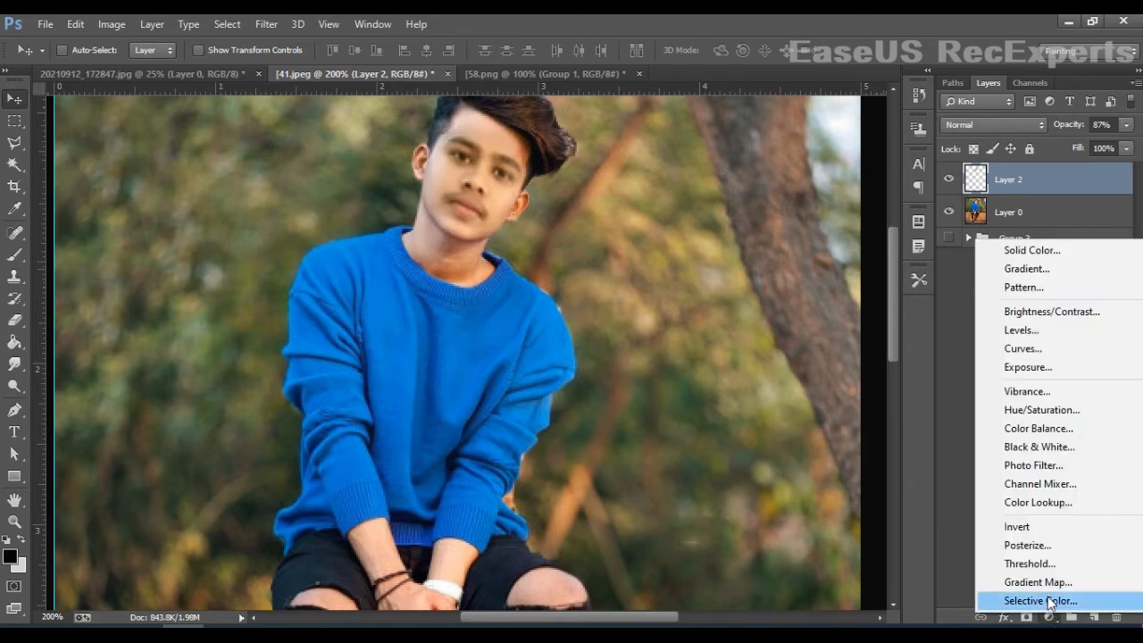
{"action": "left_click", "coordinate": [945, 463]}
{"action": "key", "text": "ctrl+minus"}
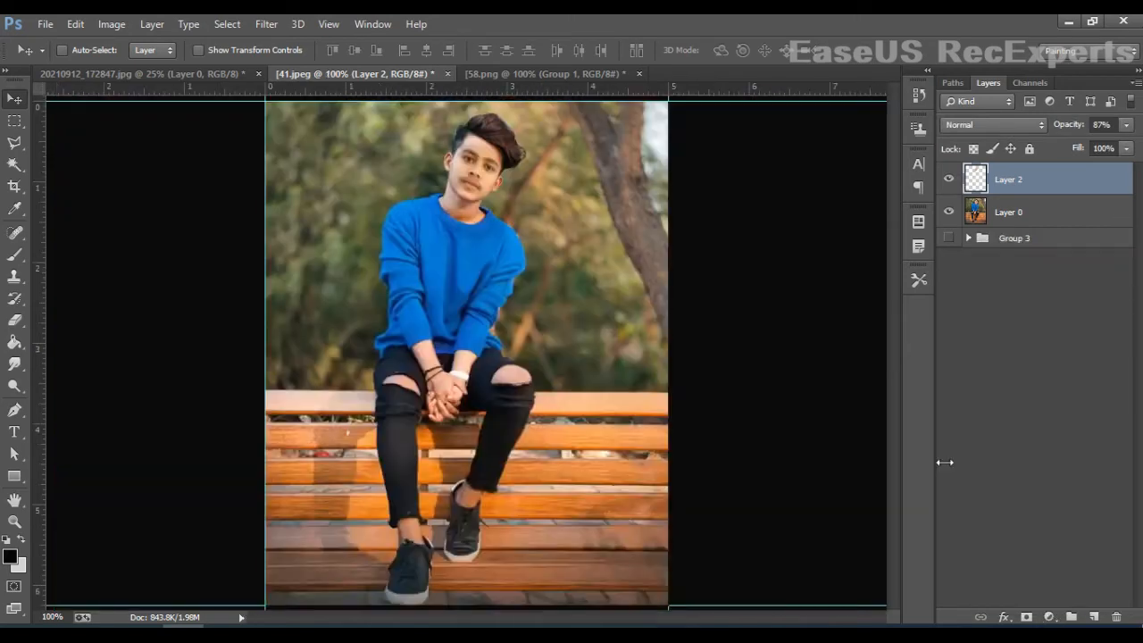
{"action": "left_click", "coordinate": [1049, 617]}
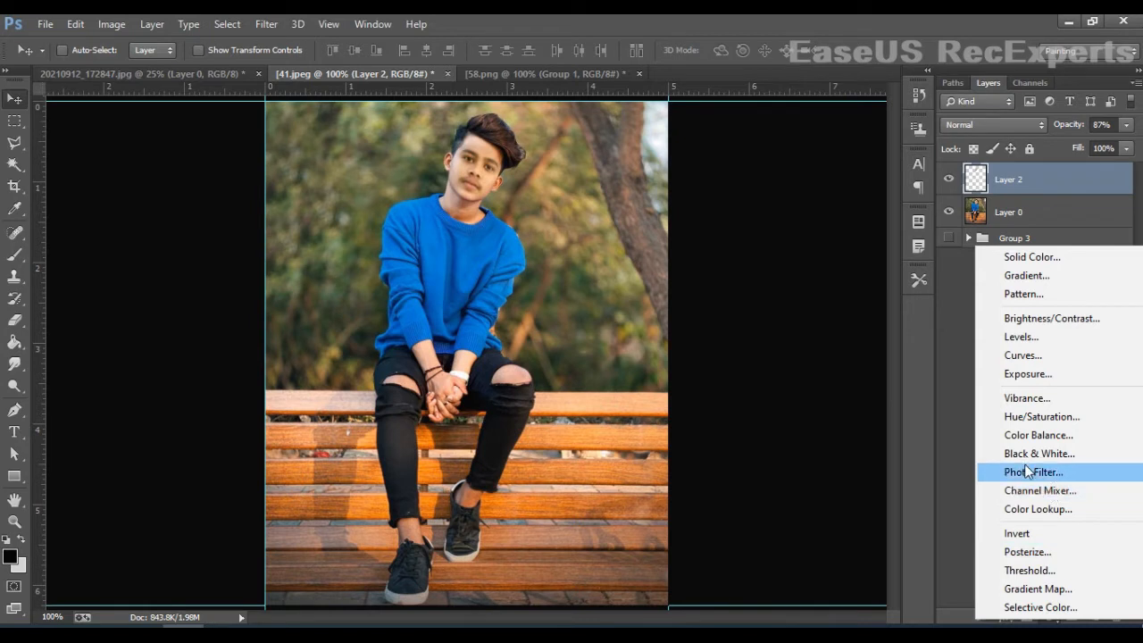
{"action": "left_click", "coordinate": [1052, 414]}
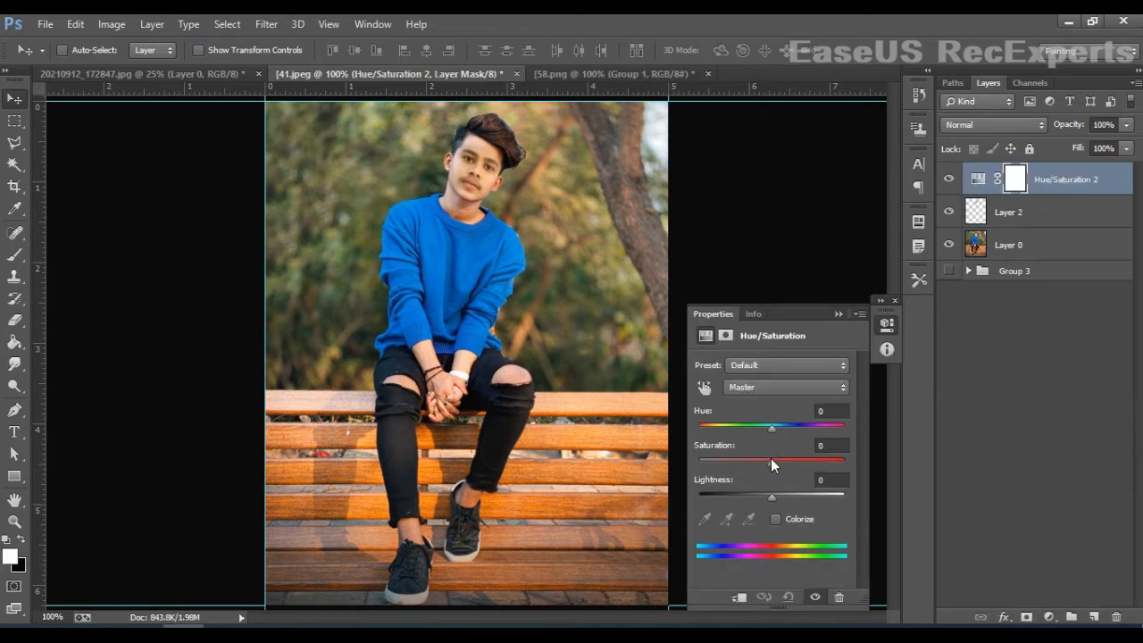
{"action": "left_click_drag", "start_coordinate": [772, 461], "coordinate": [762, 462]}
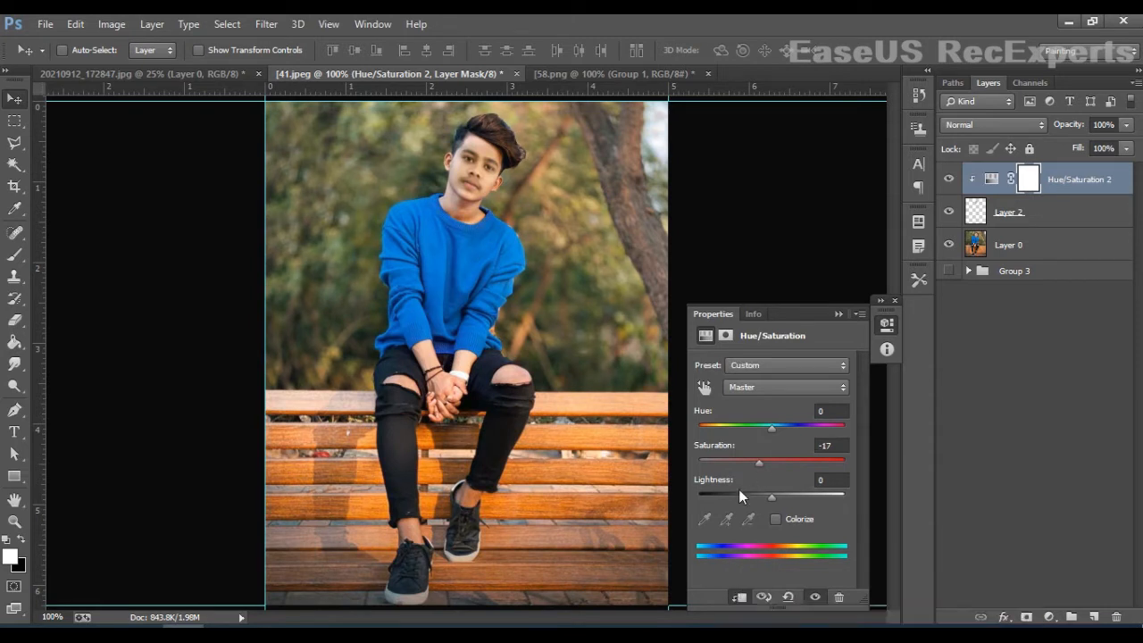
{"action": "left_click_drag", "start_coordinate": [773, 426], "coordinate": [756, 460]}
{"action": "mouse_move", "coordinate": [774, 429]}
{"action": "left_mouse_down"}
{"action": "mouse_move", "coordinate": [764, 429]}
{"action": "mouse_move", "coordinate": [778, 431]}
{"action": "left_mouse_up"}
{"action": "left_click", "coordinate": [895, 301]}
{"action": "left_click", "coordinate": [952, 181]}
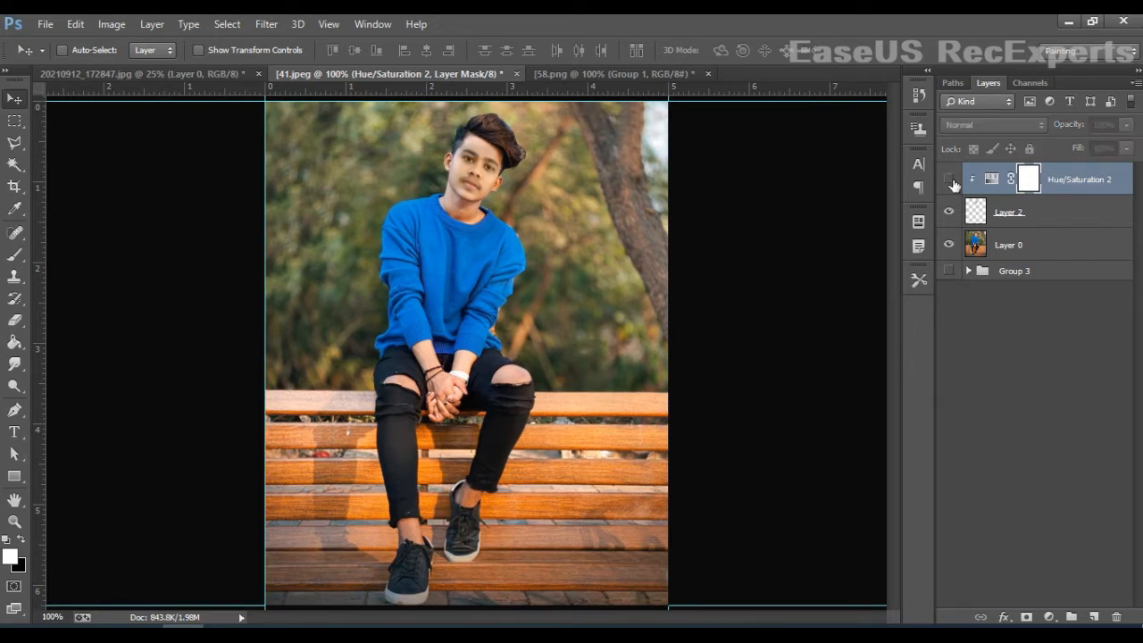
{"action": "left_click", "coordinate": [952, 182]}
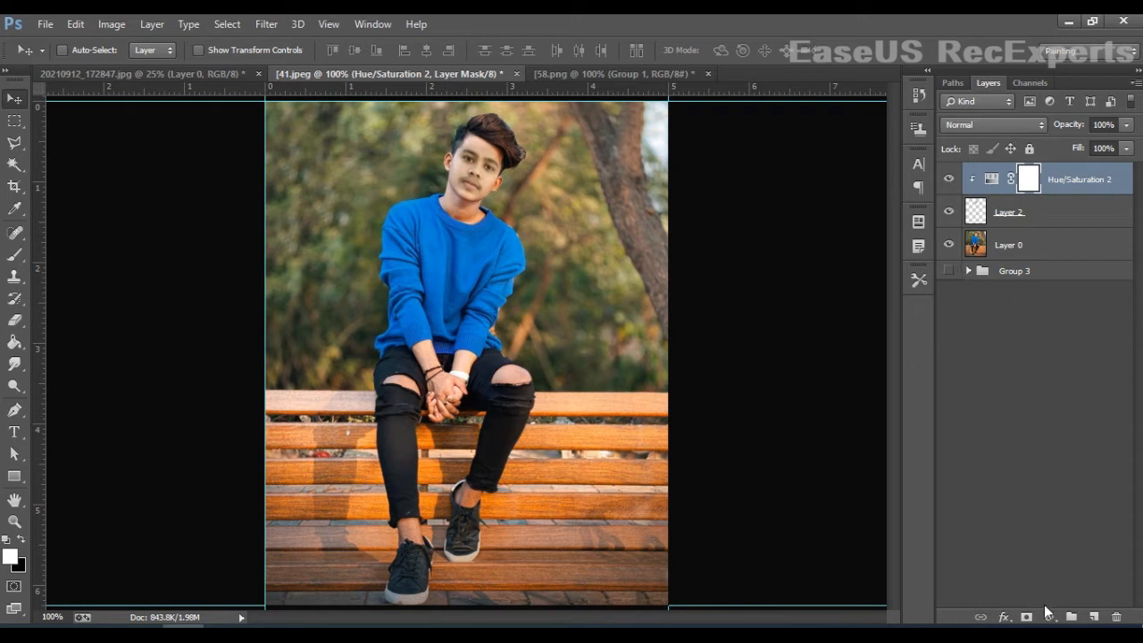
{"action": "left_click", "coordinate": [1049, 614]}
{"action": "left_click", "coordinate": [1048, 362]}
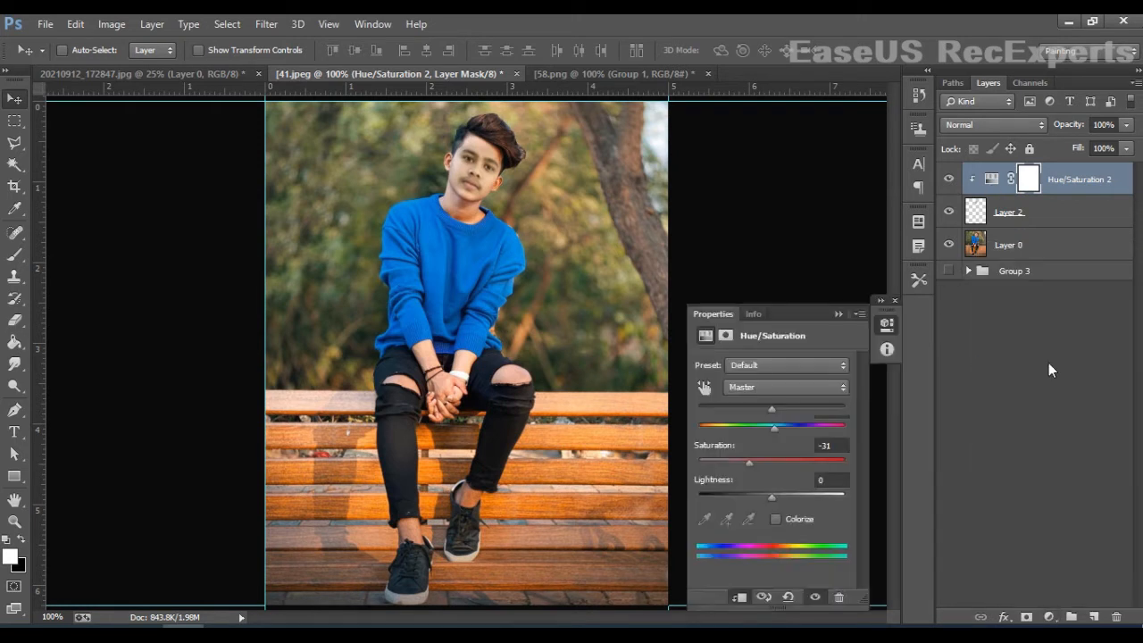
{"action": "left_click", "coordinate": [896, 300]}
{"action": "key", "text": "ctrl+z"}
Add a Curves adjustment clipped to Layer 2, lift its midtones at input 116, and compare the face with and without it.
{"action": "left_click", "coordinate": [1049, 617]}
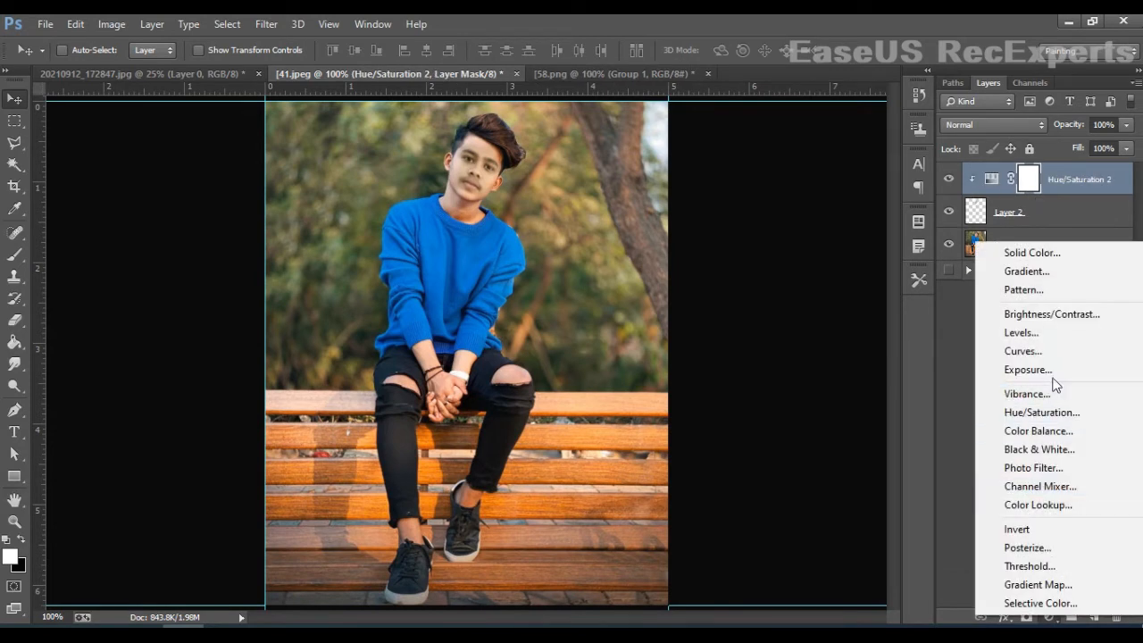
{"action": "left_click", "coordinate": [1047, 352]}
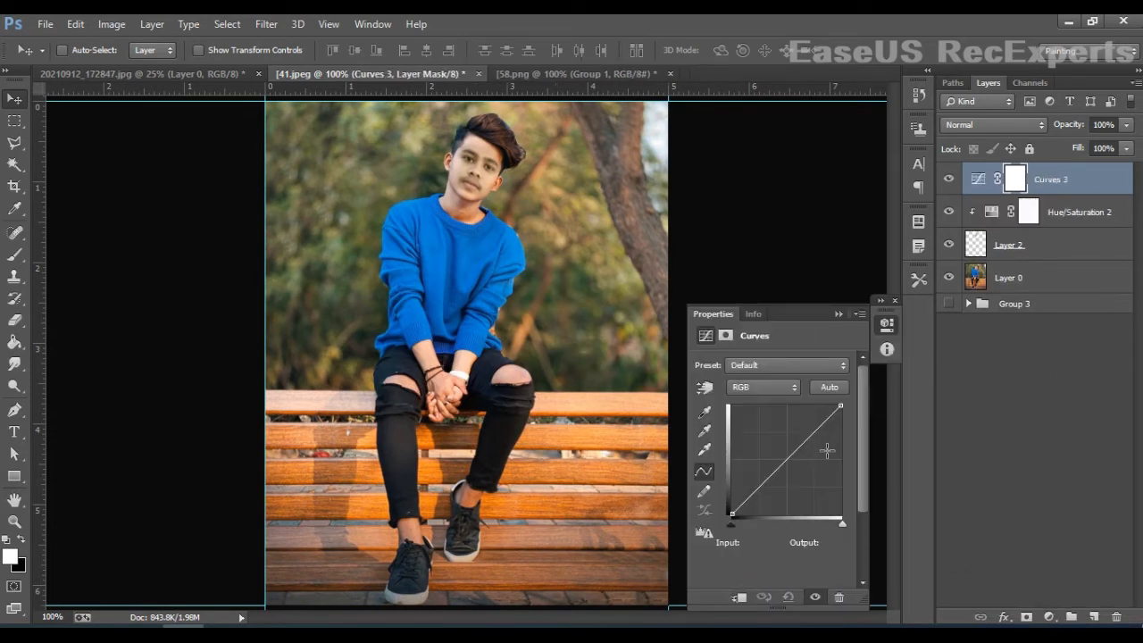
{"action": "left_click", "coordinate": [744, 598]}
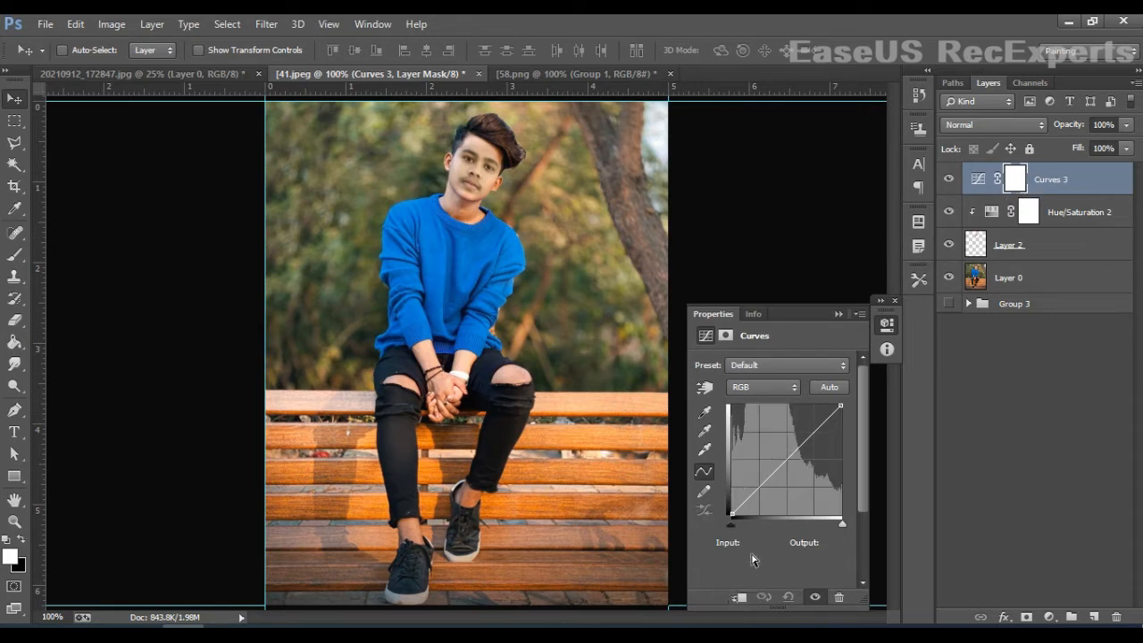
{"action": "left_click", "coordinate": [785, 459]}
{"action": "left_click_drag", "start_coordinate": [791, 466], "coordinate": [788, 459]}
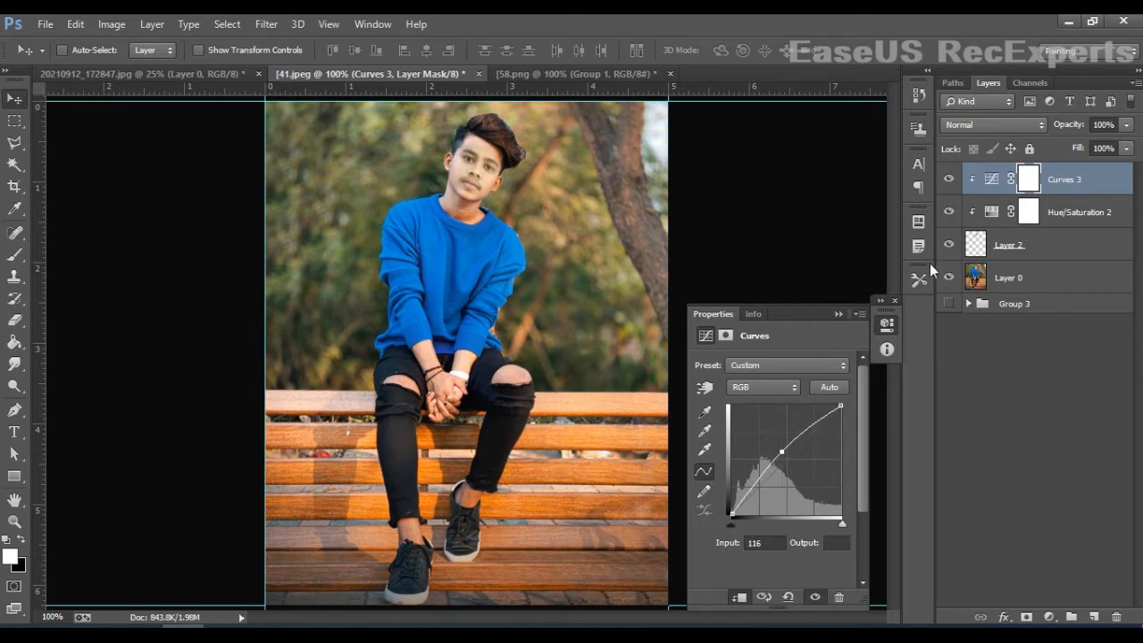
{"action": "left_click", "coordinate": [896, 298]}
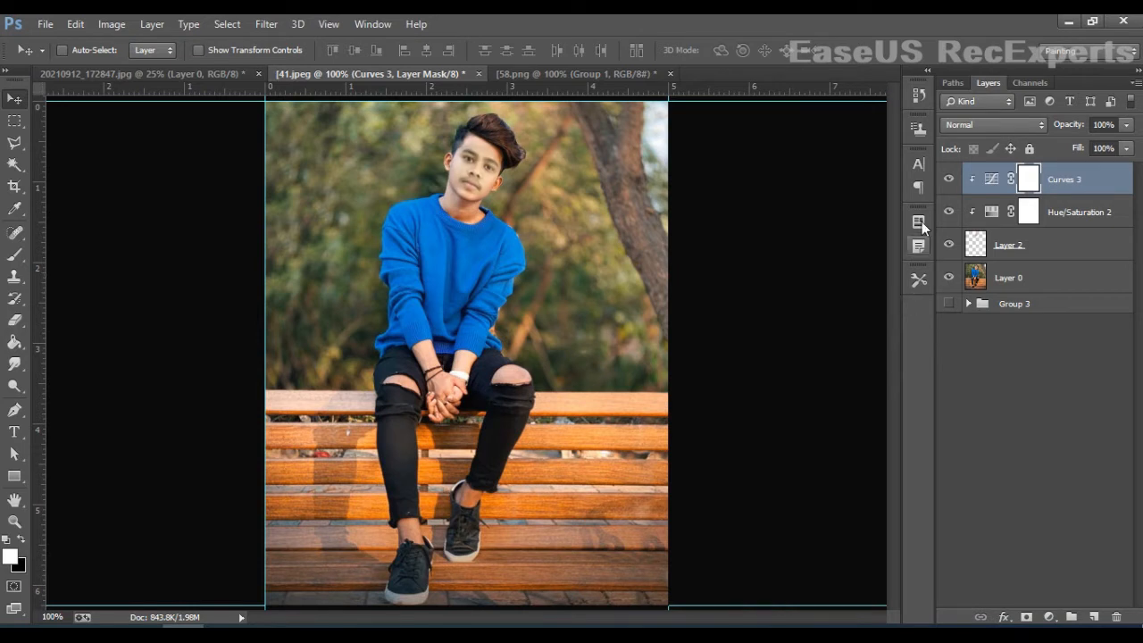
{"action": "left_click", "coordinate": [950, 180]}
{"action": "left_click", "coordinate": [949, 180]}
Group Layer 2 together with its Hue/Saturation and Curves adjustments.
{"action": "left_click", "coordinate": [1046, 244]}
{"action": "left_click", "coordinate": [1085, 212], "text": "shift"}
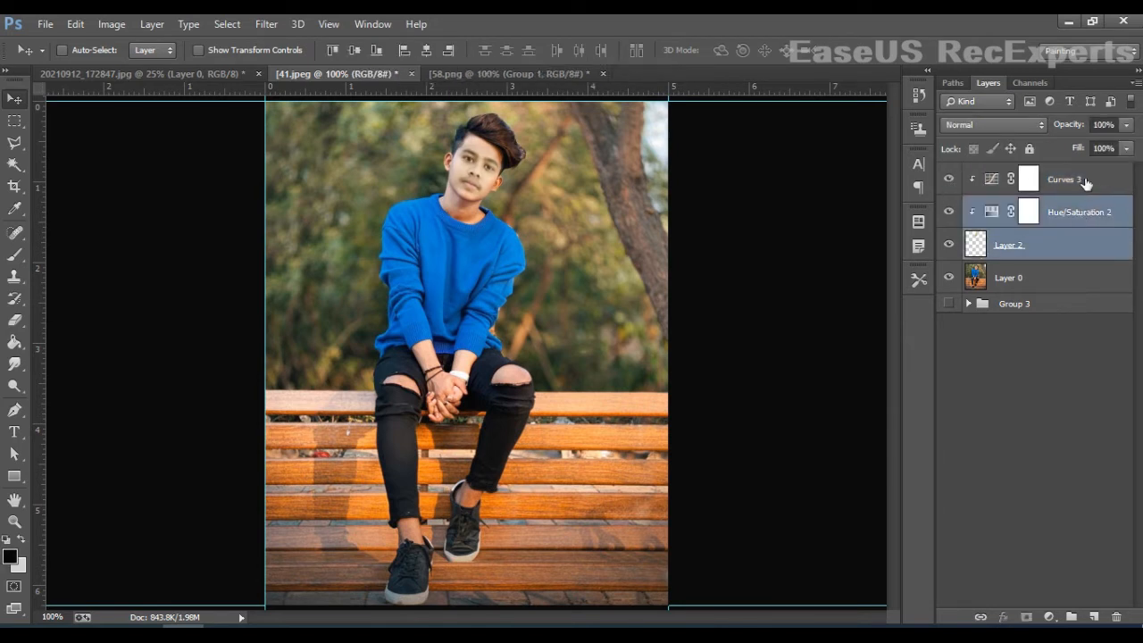
{"action": "left_click", "coordinate": [1084, 182], "text": "shift"}
{"action": "left_click_drag", "start_coordinate": [1090, 210], "coordinate": [1070, 617]}
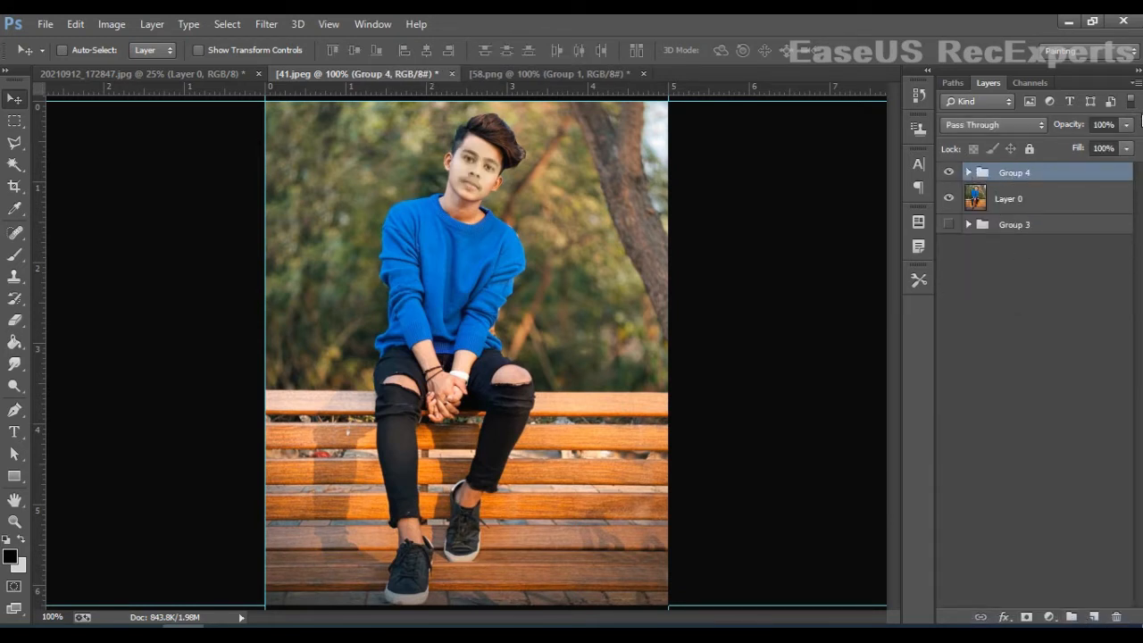
Lower the opacity of the new face group to 82%.
{"action": "left_click", "coordinate": [1129, 124]}
{"action": "left_click_drag", "start_coordinate": [1126, 145], "coordinate": [1111, 148]}
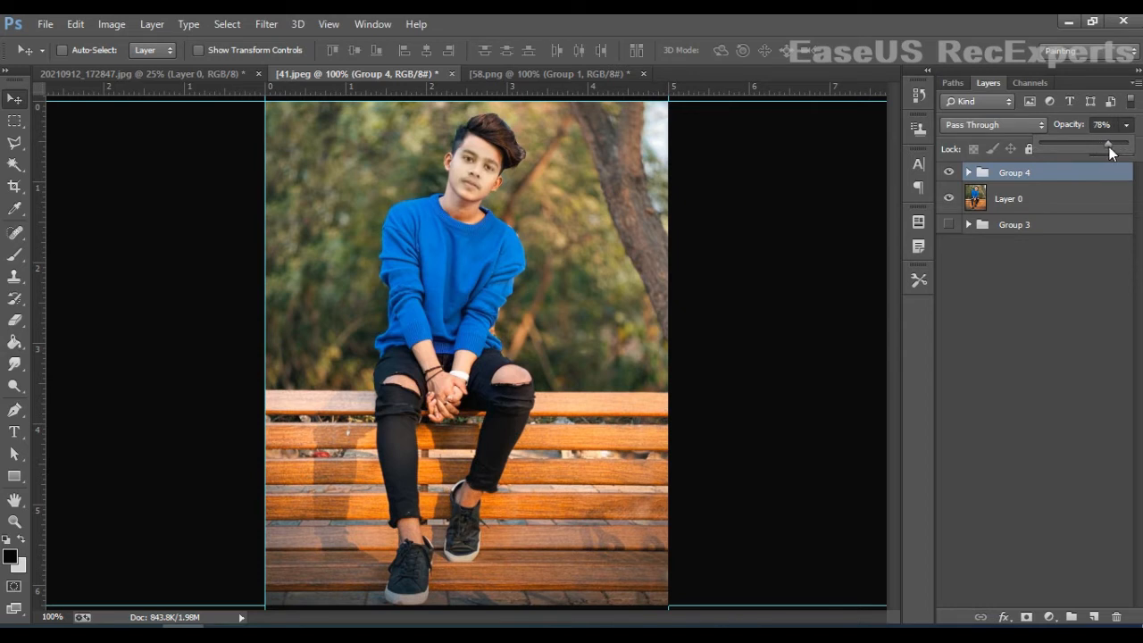
{"action": "left_click_drag", "start_coordinate": [1109, 147], "coordinate": [1127, 154]}
{"action": "left_click", "coordinate": [1055, 300]}
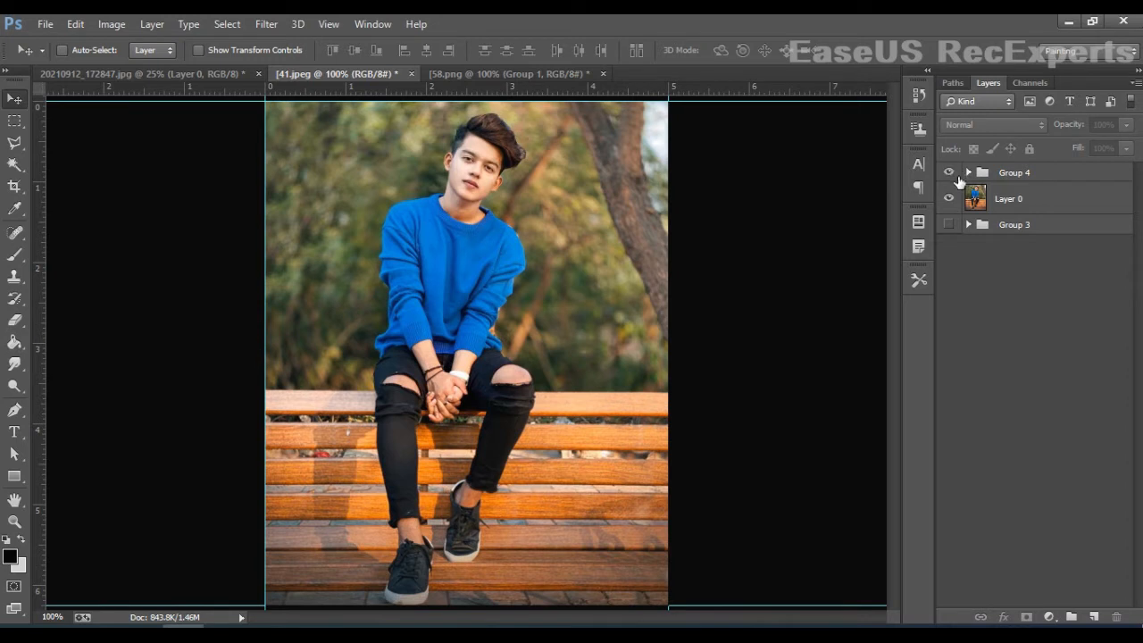
Toggle Group 4's visibility repeatedly to compare the swapped face with the original photo.
{"action": "left_click", "coordinate": [949, 172]}
{"action": "left_click", "coordinate": [950, 172]}
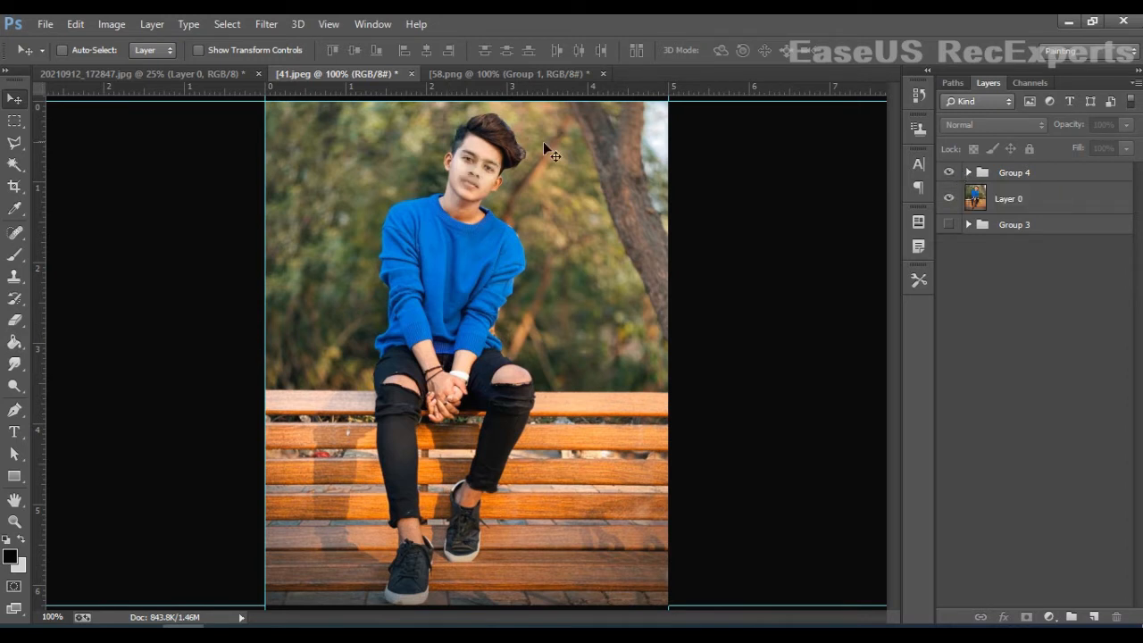
{"action": "left_click", "coordinate": [1054, 175]}
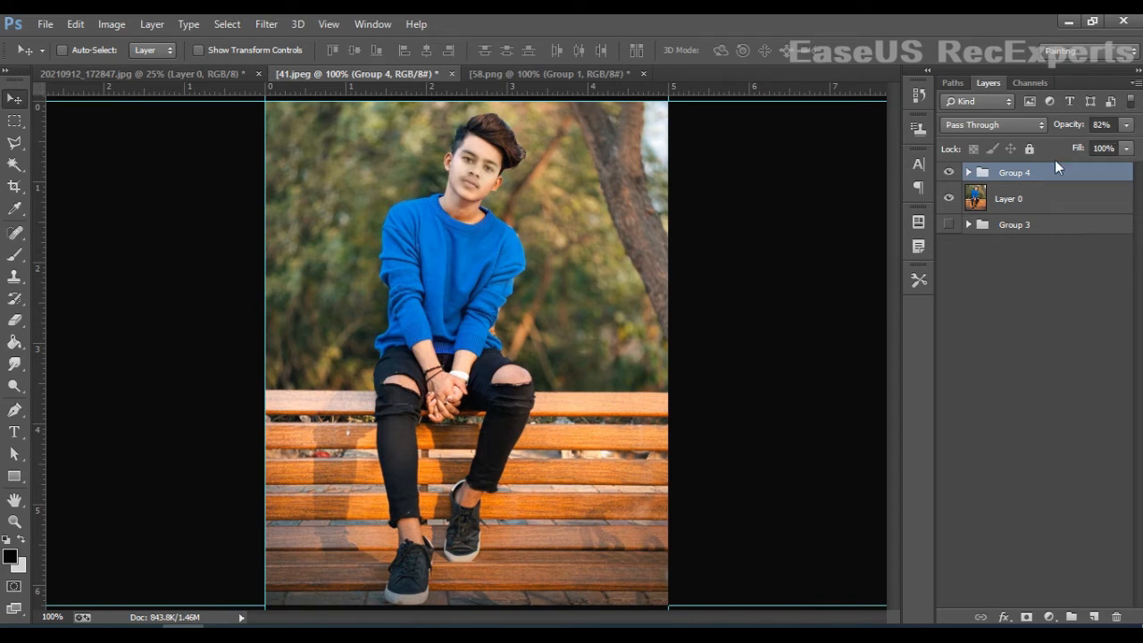
{"action": "left_click", "coordinate": [950, 175]}
{"action": "left_click", "coordinate": [950, 175]}
{"action": "left_click", "coordinate": [949, 173]}
{"action": "left_click", "coordinate": [949, 172]}
Add a Selective Color adjustment above Group 4 with Blues at Cyan -11%, Magenta -100%, Yellow +100% and Black +100%.
{"action": "left_click", "coordinate": [1050, 616]}
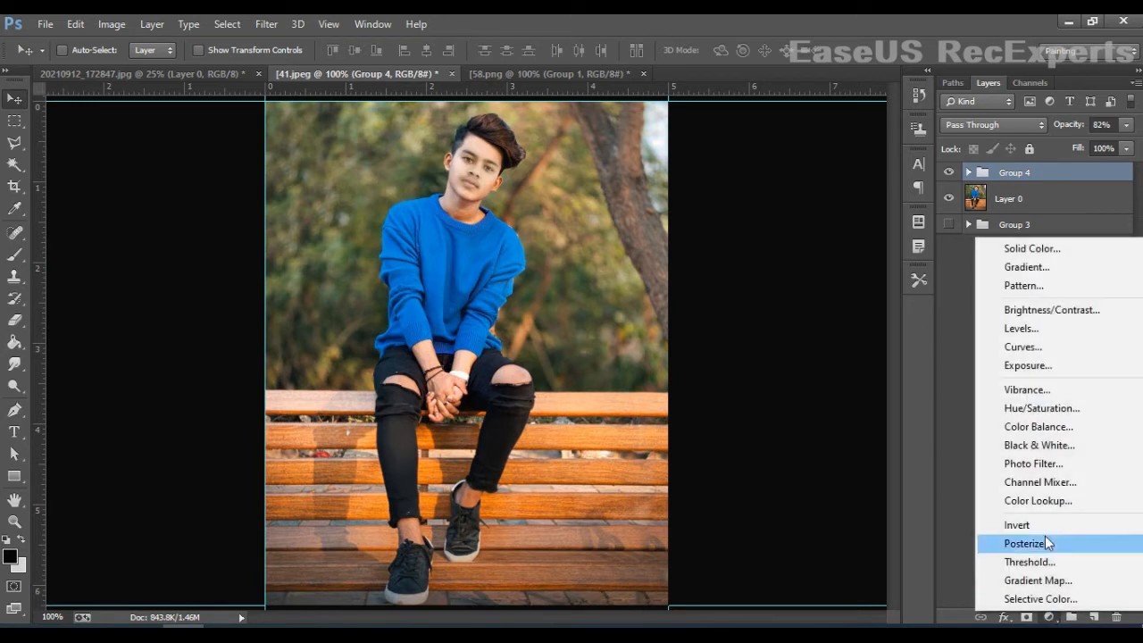
{"action": "left_click", "coordinate": [1057, 599]}
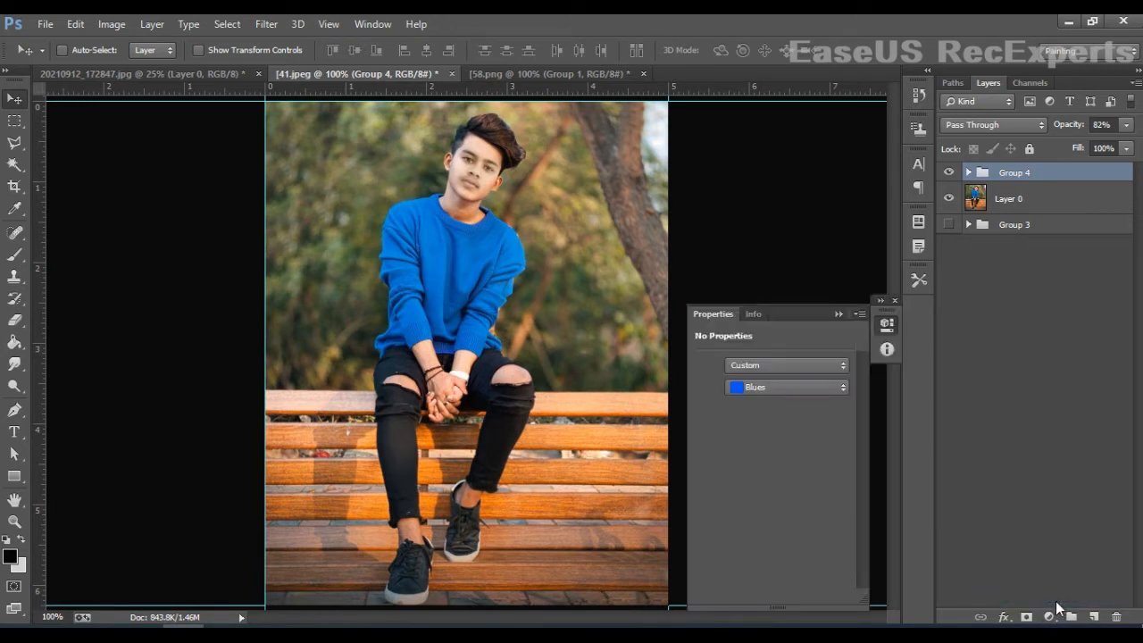
{"action": "left_click", "coordinate": [765, 386]}
{"action": "left_click", "coordinate": [766, 386]}
{"action": "left_click_drag", "start_coordinate": [770, 419], "coordinate": [764, 422]}
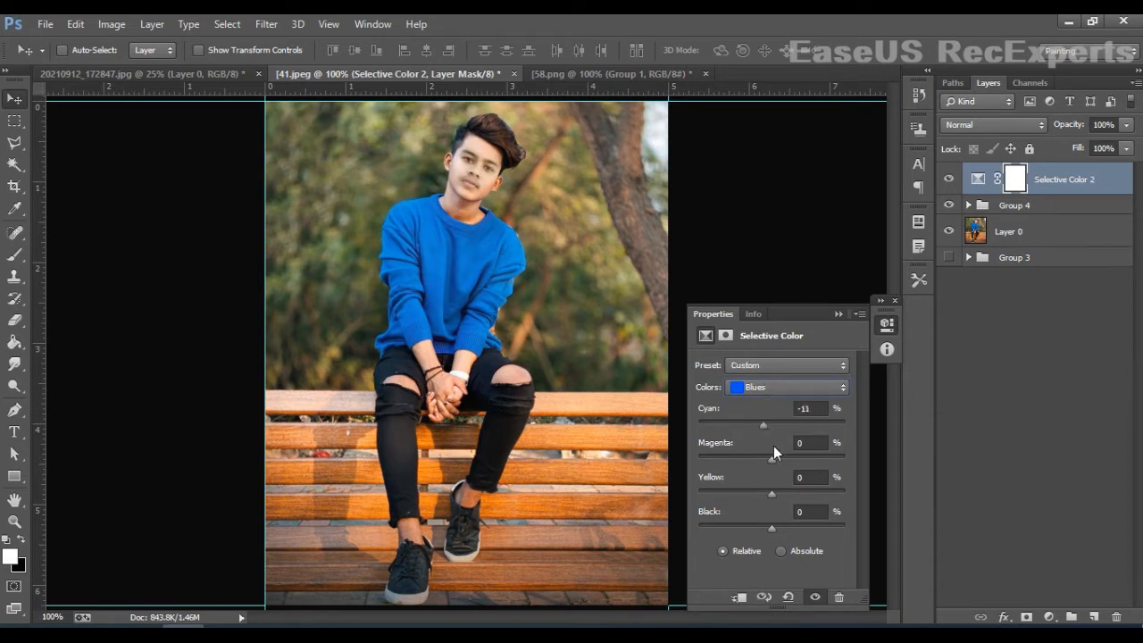
{"action": "left_click_drag", "start_coordinate": [750, 460], "coordinate": [697, 460]}
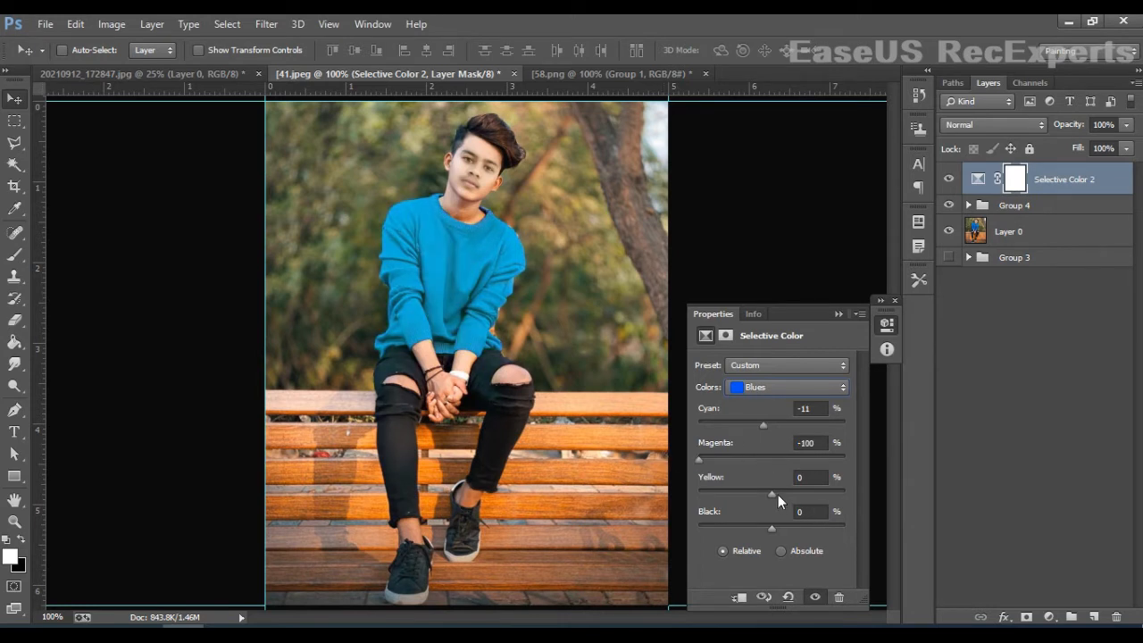
{"action": "left_click_drag", "start_coordinate": [778, 494], "coordinate": [857, 527]}
{"action": "left_click_drag", "start_coordinate": [773, 529], "coordinate": [911, 523]}
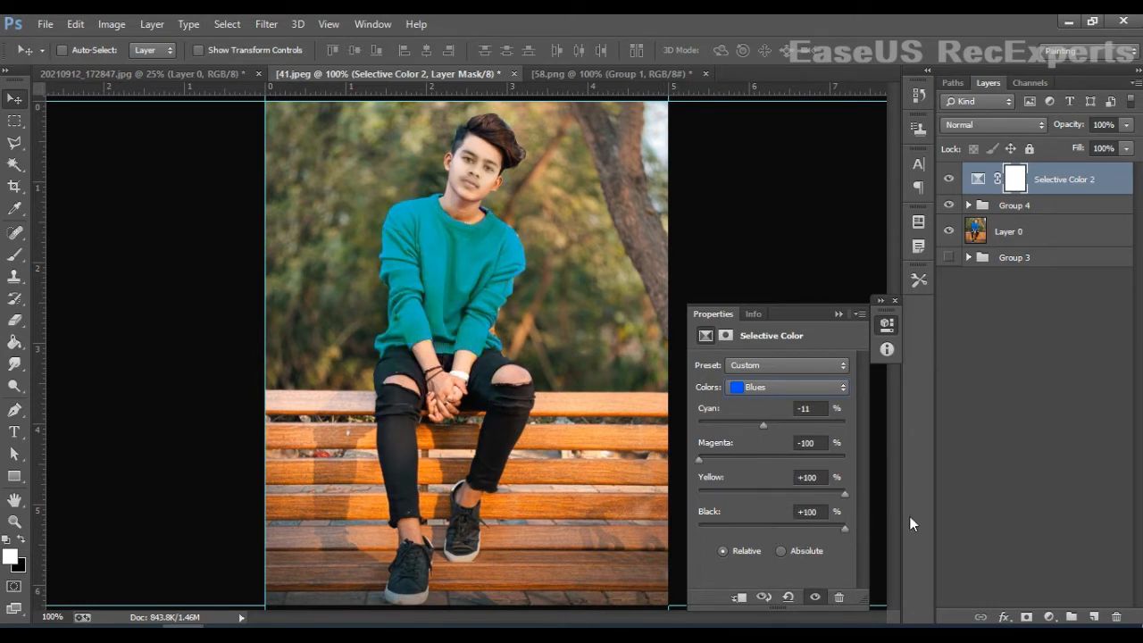
Set the Selective Color adjustment's Cyan for Blues to -8% and compare the picture with and without it.
{"action": "left_click_drag", "start_coordinate": [766, 426], "coordinate": [979, 412]}
{"action": "left_click_drag", "start_coordinate": [762, 417], "coordinate": [764, 417]}
{"action": "left_click", "coordinate": [817, 411]}
{"action": "left_click", "coordinate": [895, 298]}
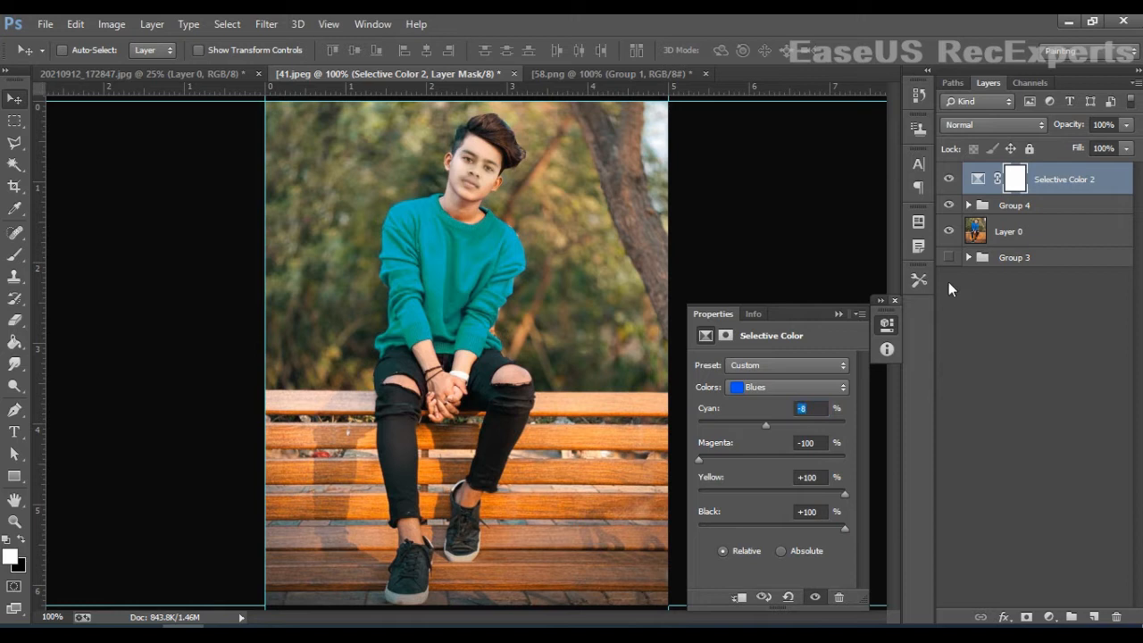
{"action": "left_click", "coordinate": [958, 184]}
{"action": "left_click", "coordinate": [958, 184]}
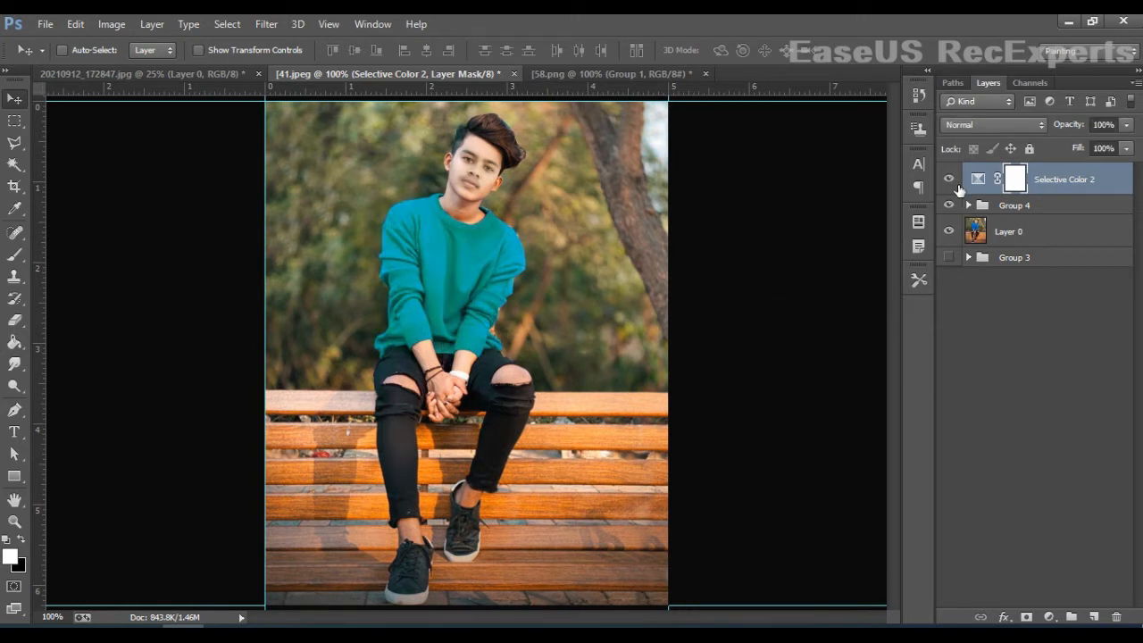
Add a Curves adjustment on top, lift its midtones at input 129, and compare the picture with and without it.
{"action": "left_click", "coordinate": [1049, 617]}
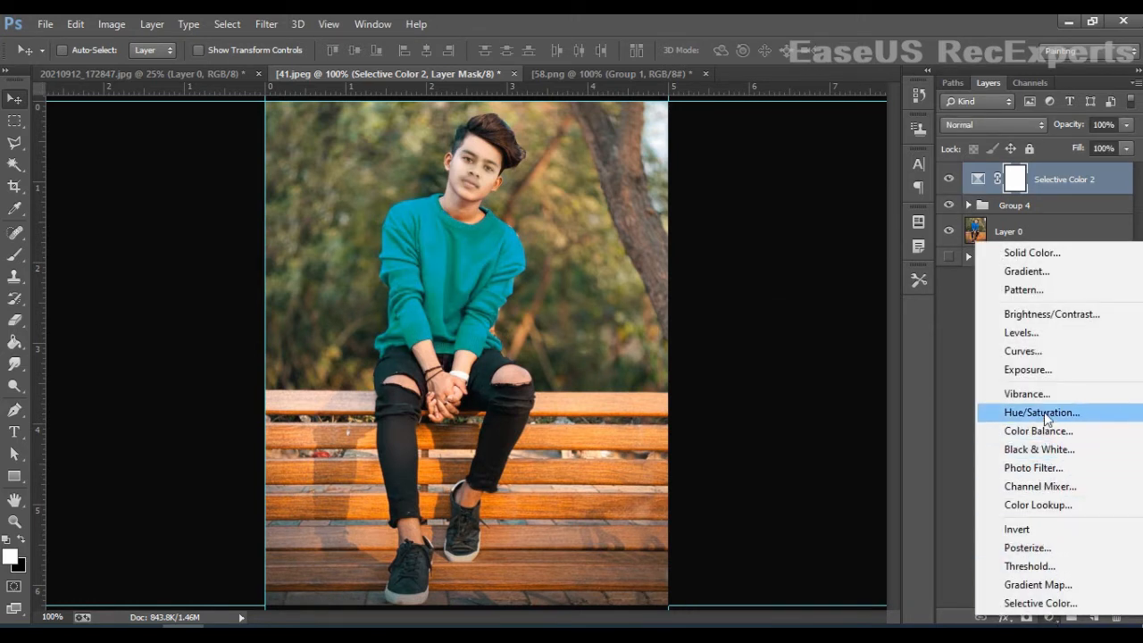
{"action": "left_click", "coordinate": [1023, 351]}
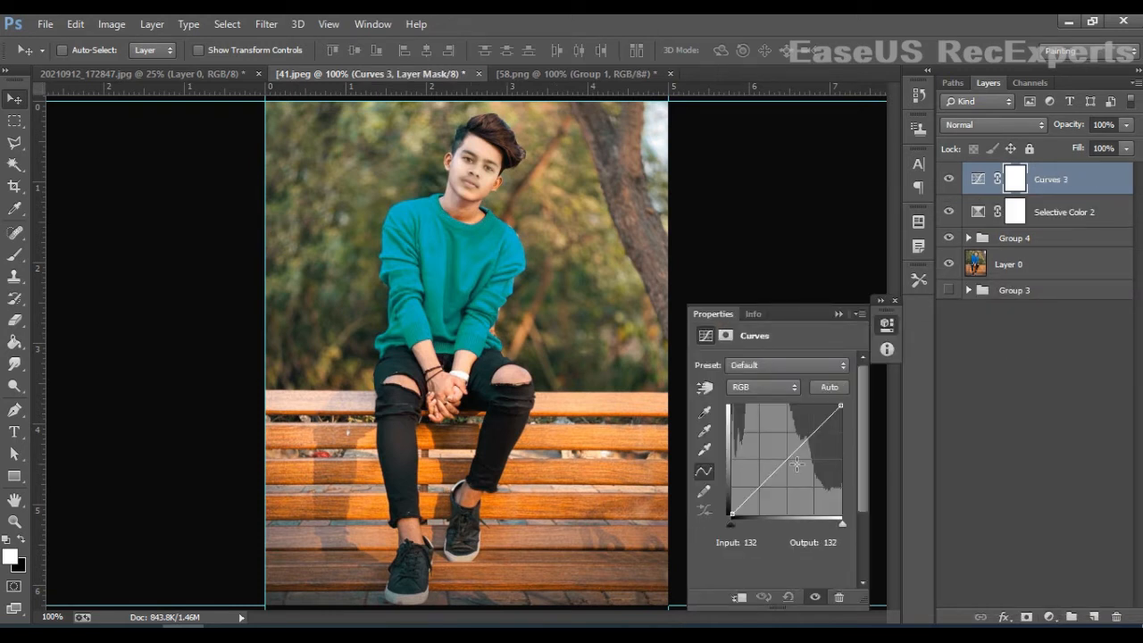
{"action": "mouse_move", "coordinate": [790, 465]}
{"action": "left_mouse_down"}
{"action": "mouse_move", "coordinate": [783, 456]}
{"action": "mouse_move", "coordinate": [793, 454]}
{"action": "left_mouse_up"}
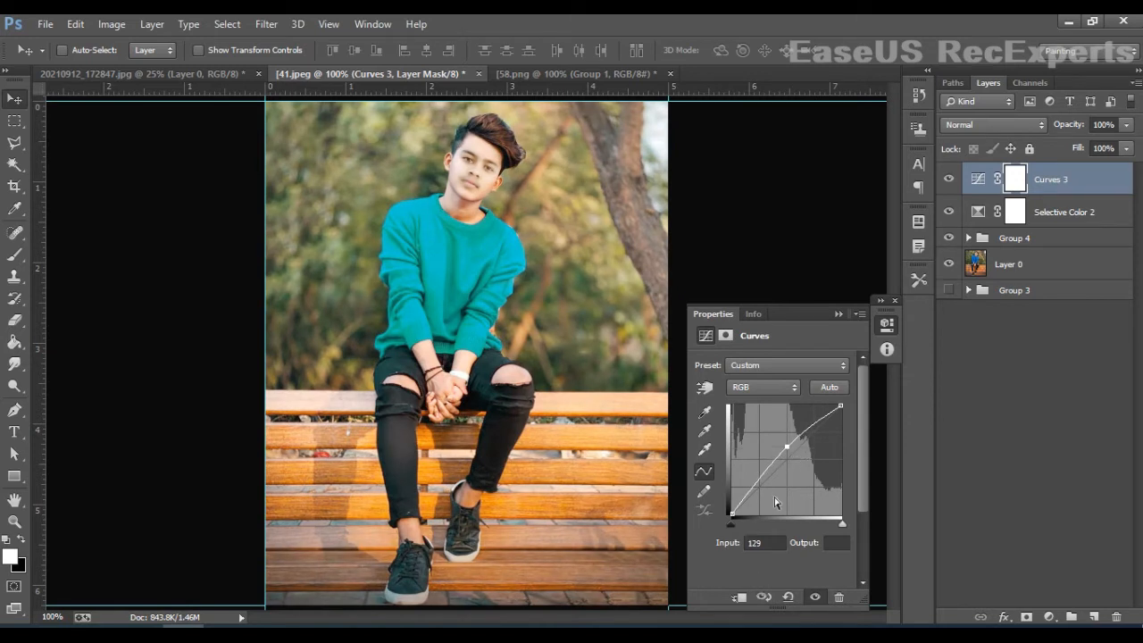
{"action": "left_click", "coordinate": [895, 300]}
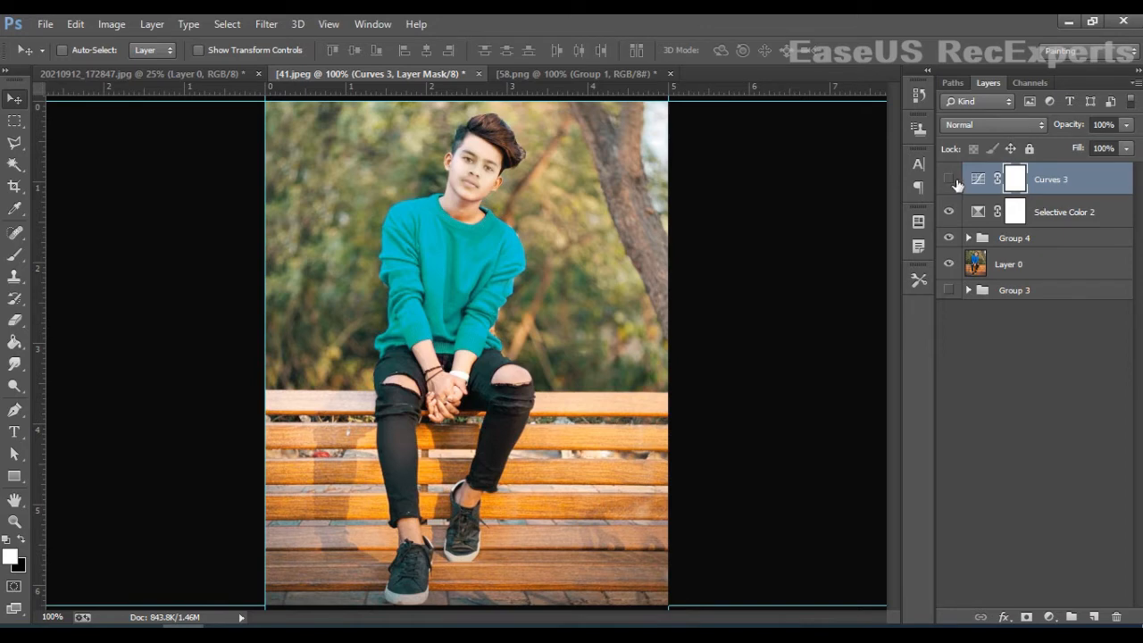
{"action": "left_click", "coordinate": [952, 181]}
{"action": "left_click", "coordinate": [952, 181]}
{"action": "left_click", "coordinate": [952, 181]}
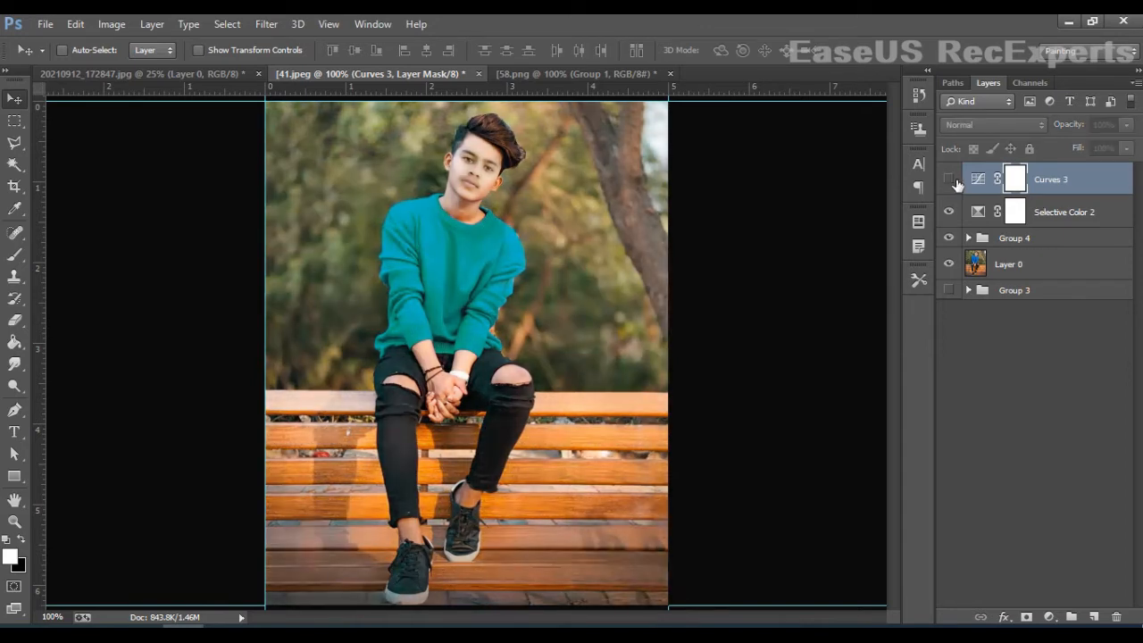
{"action": "left_click", "coordinate": [952, 180]}
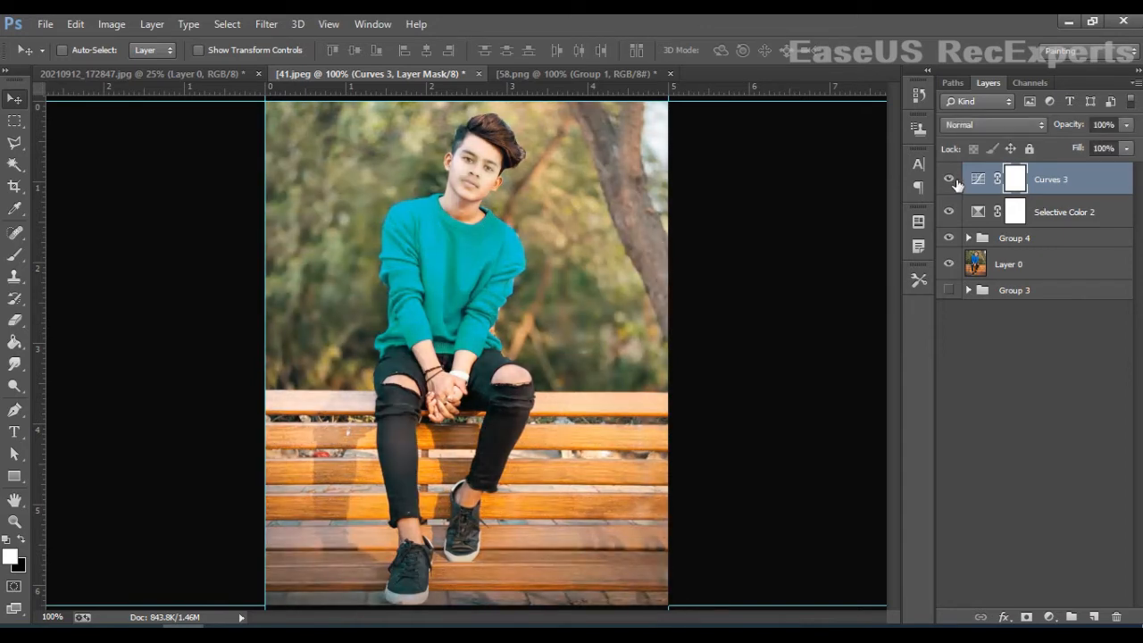
Invert the mask of Curves 3 to black.
{"action": "left_click", "coordinate": [1045, 185]}
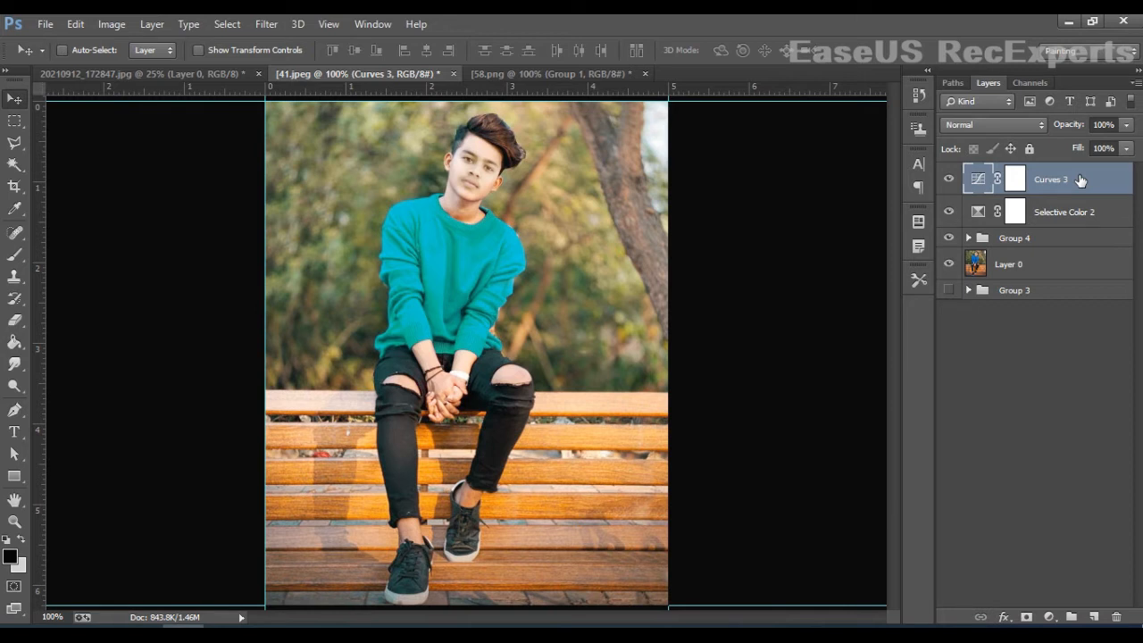
{"action": "left_click", "coordinate": [1023, 180]}
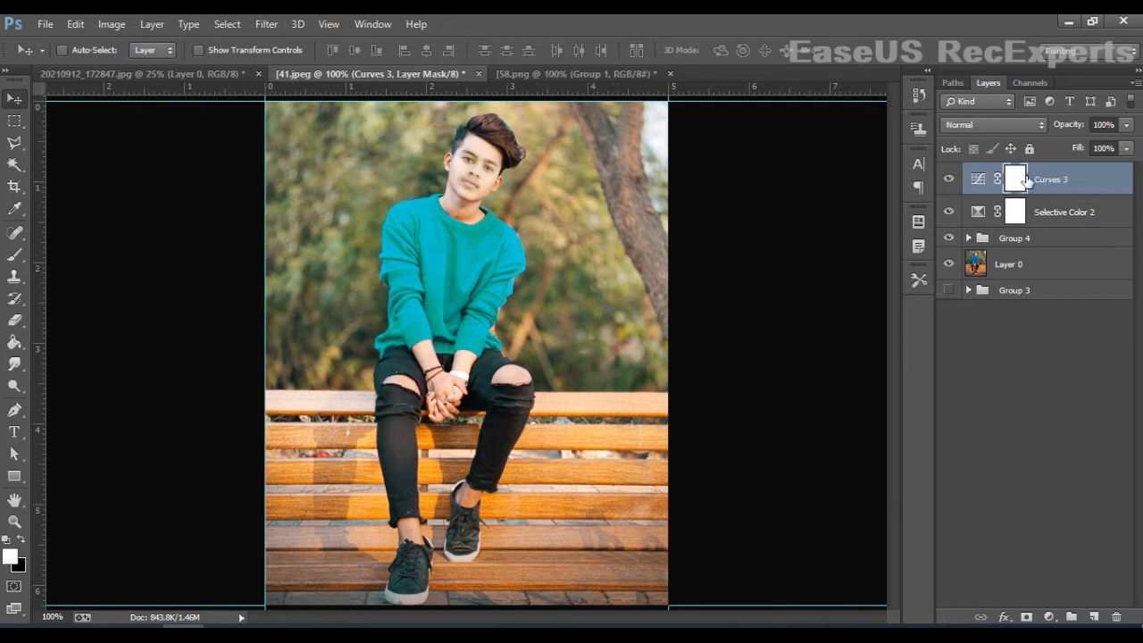
{"action": "key", "text": "ctrl+i"}
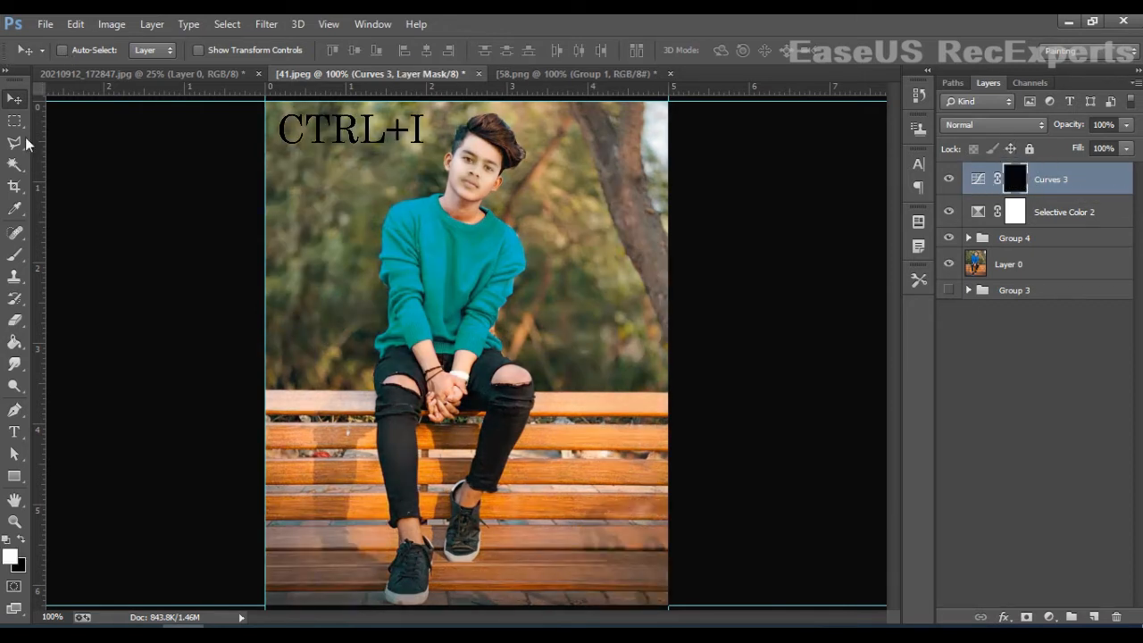
Paint white on the Curves 3 mask over the shaded jaw and neck with a size 13 brush.
{"action": "left_click", "coordinate": [14, 255]}
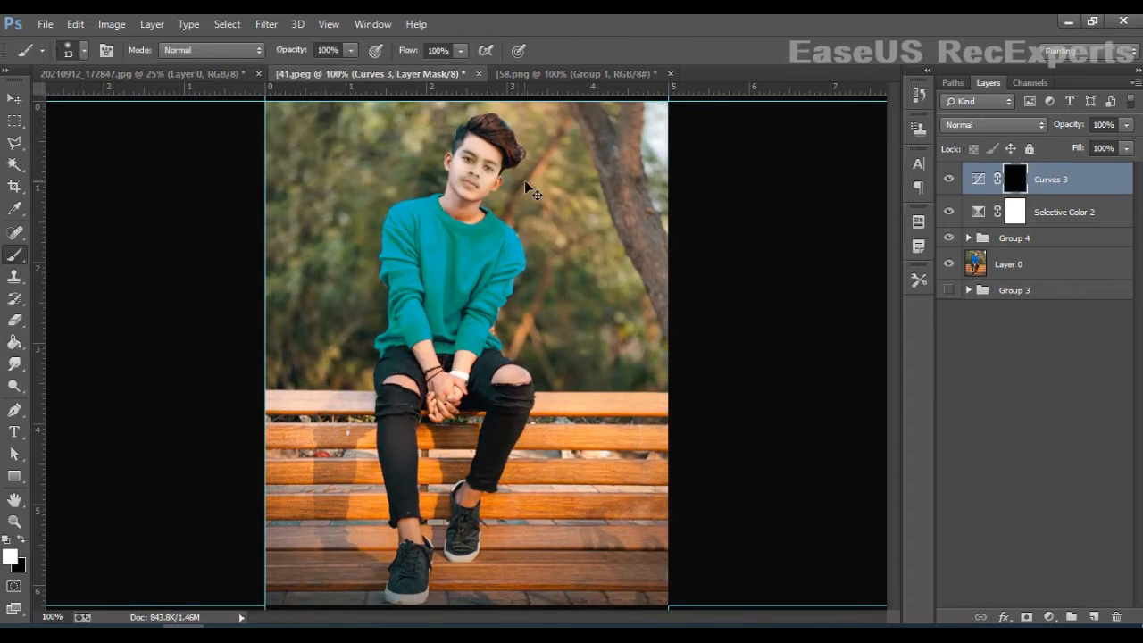
{"action": "key", "text": "ctrl+plus"}
{"action": "key", "text": "ctrl+plus"}
{"action": "mouse_move", "coordinate": [482, 208]}
{"action": "left_mouse_down"}
{"action": "mouse_move", "coordinate": [523, 316]}
{"action": "mouse_move", "coordinate": [505, 515]}
{"action": "mouse_move", "coordinate": [512, 573]}
{"action": "left_mouse_up"}
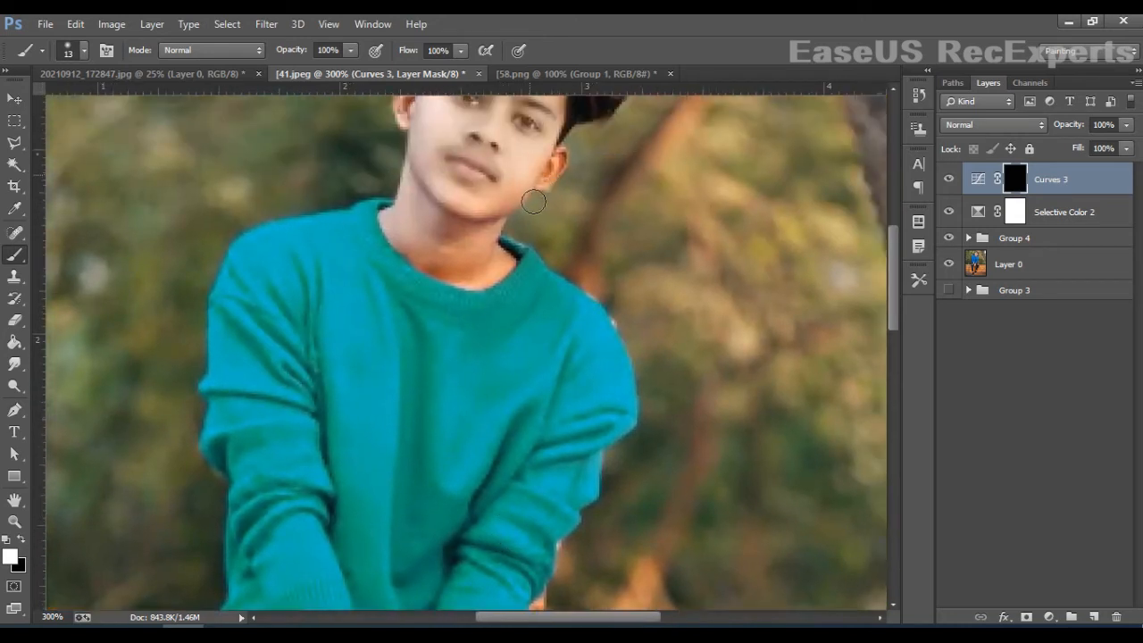
{"action": "mouse_move", "coordinate": [506, 217]}
{"action": "left_mouse_down"}
{"action": "mouse_move", "coordinate": [485, 216]}
{"action": "mouse_move", "coordinate": [509, 217]}
{"action": "left_mouse_up"}
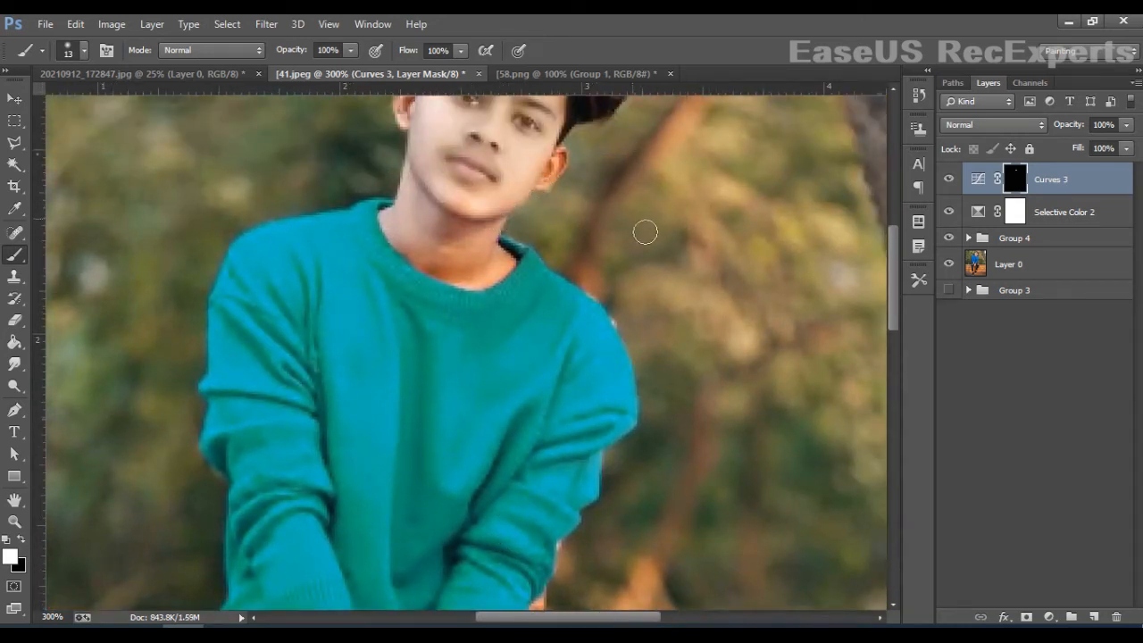
{"action": "key", "text": "v"}
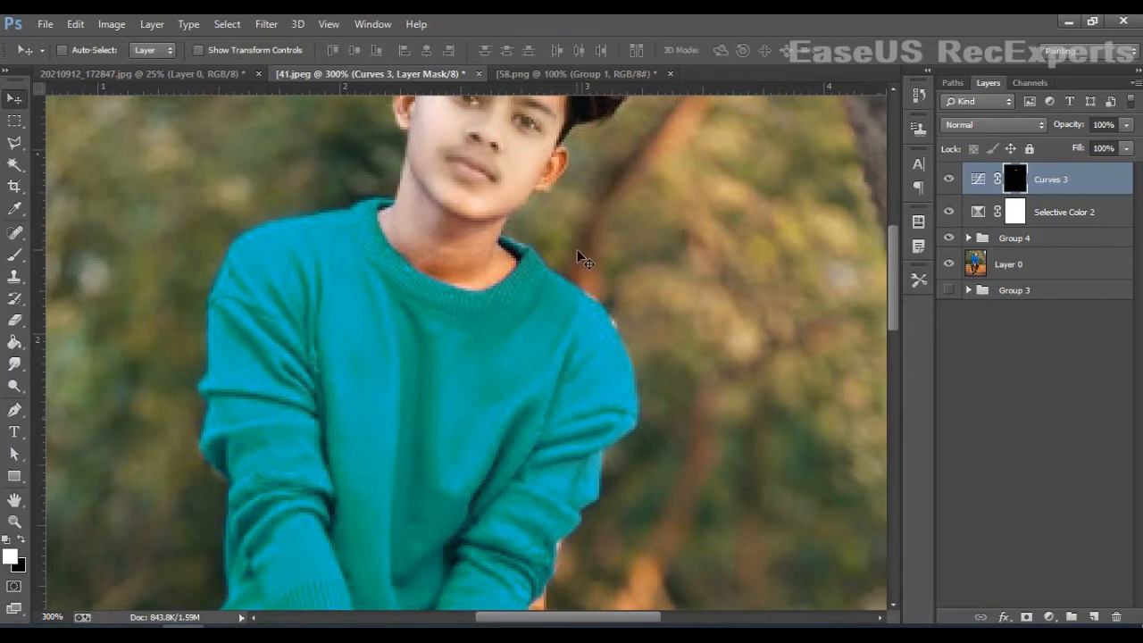
{"action": "key", "text": "ctrl+1"}
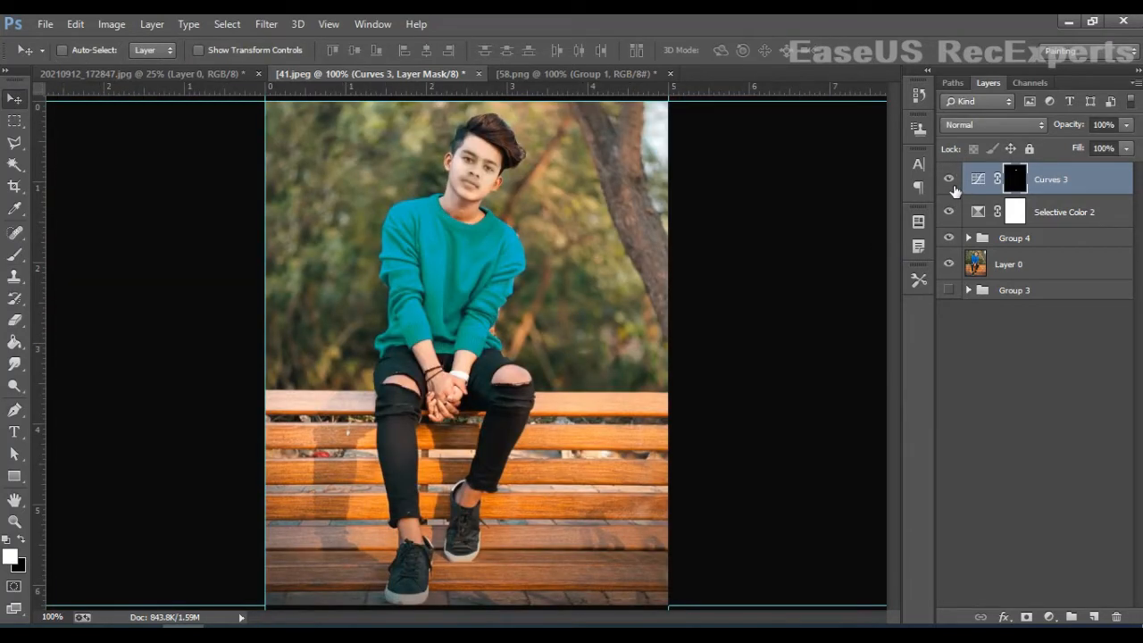
Soften the Curves 3 mask near the neck using the Eraser at 44% opacity, and compare with and without the adjustment.
{"action": "left_click", "coordinate": [12, 321]}
{"action": "left_click", "coordinate": [285, 50]}
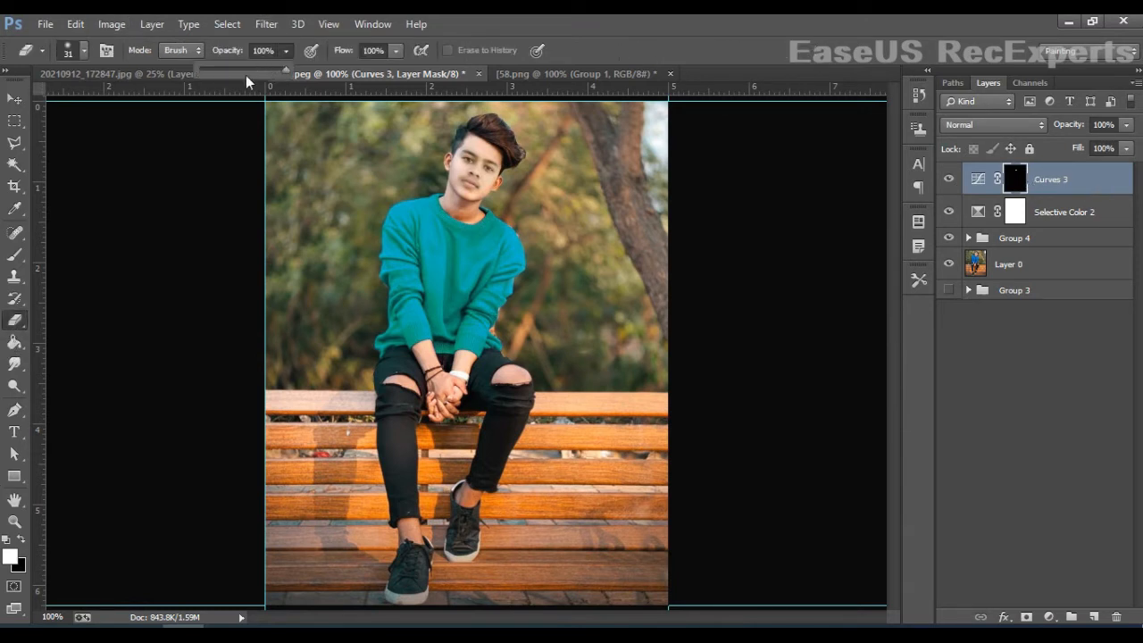
{"action": "left_click", "coordinate": [239, 78]}
{"action": "left_click", "coordinate": [513, 212]}
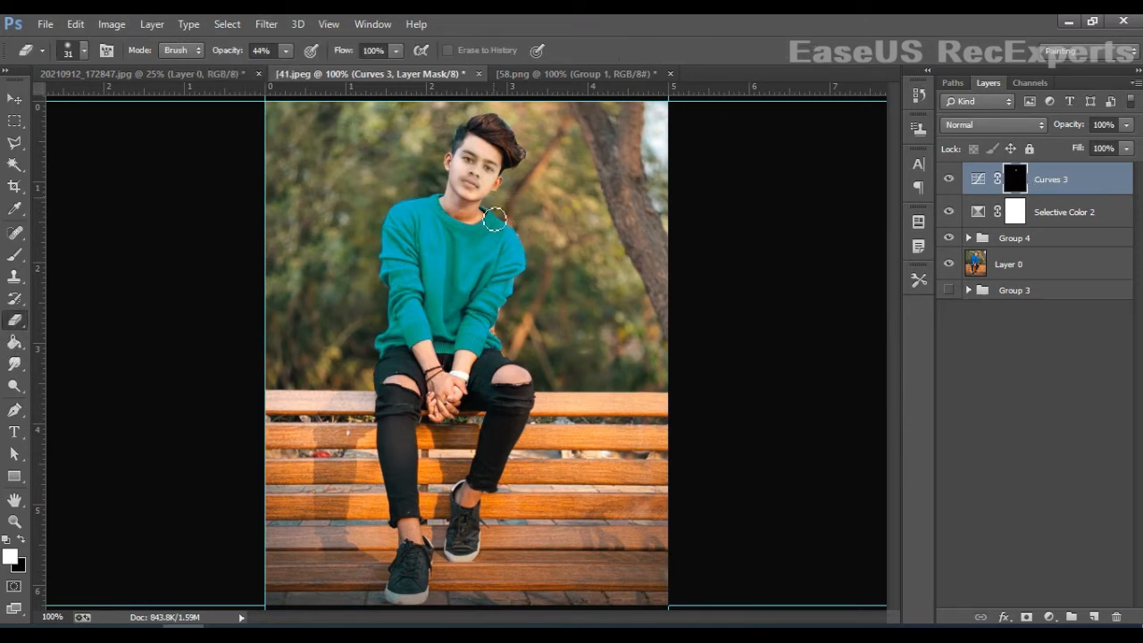
{"action": "left_click", "coordinate": [13, 98]}
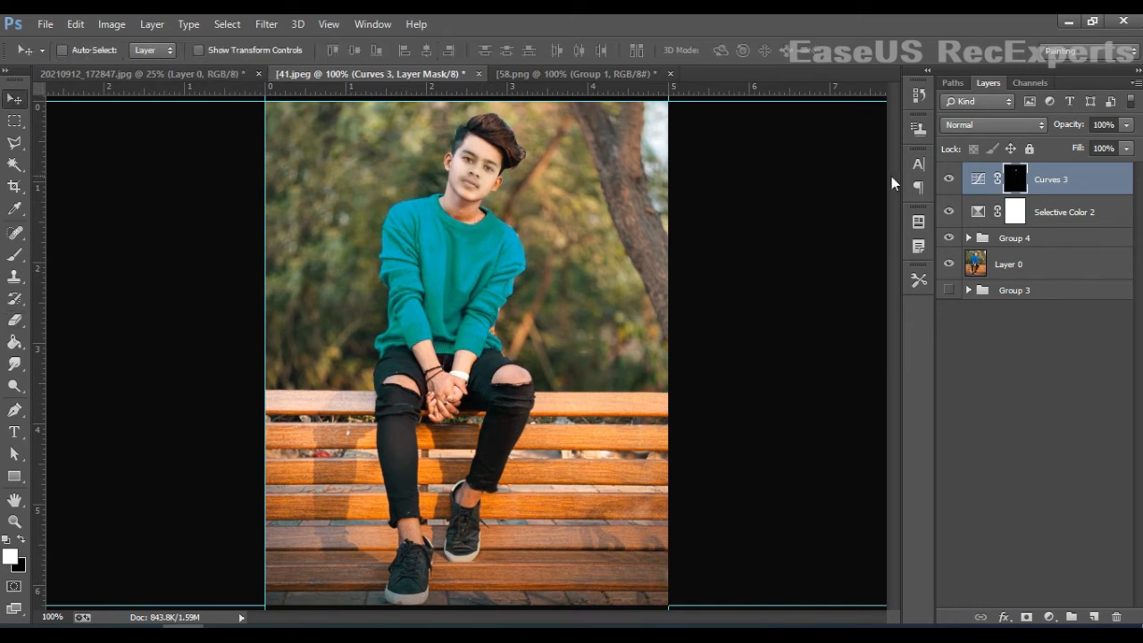
{"action": "left_click", "coordinate": [950, 179]}
{"action": "left_click", "coordinate": [950, 180]}
Group Selective Color 2 with Curves 3 and compare the picture with and without the new group.
{"action": "left_click", "coordinate": [1089, 217]}
{"action": "left_click", "coordinate": [1096, 216]}
{"action": "left_click", "coordinate": [1086, 189], "text": "shift"}
{"action": "left_click_drag", "start_coordinate": [1093, 211], "coordinate": [1071, 616]}
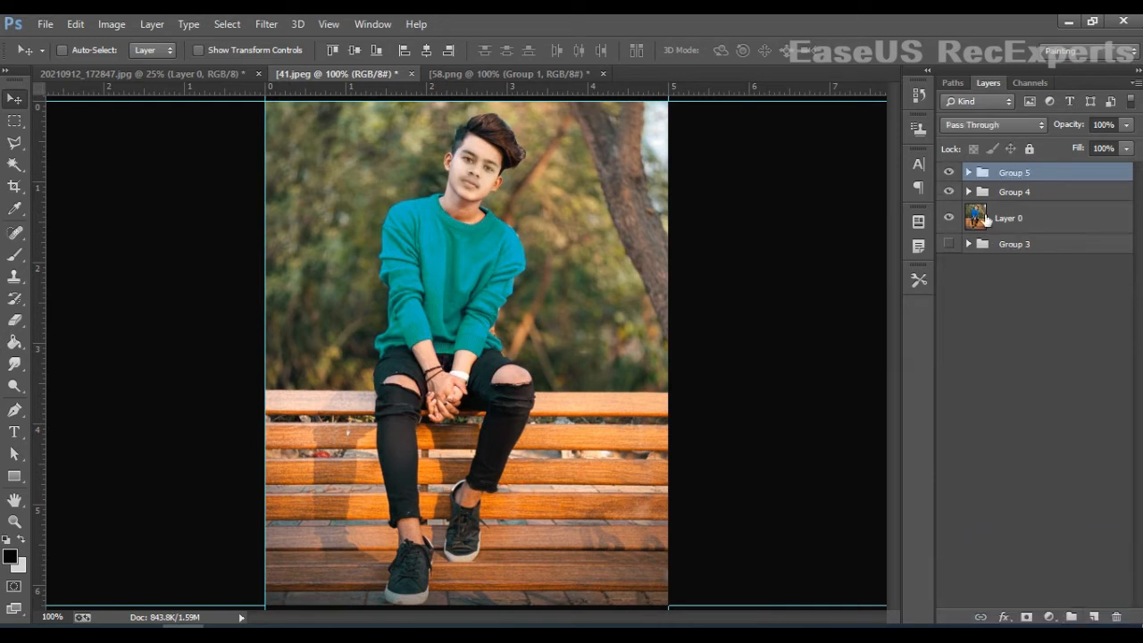
{"action": "left_click", "coordinate": [952, 173]}
{"action": "left_click", "coordinate": [948, 173]}
{"action": "left_click", "coordinate": [948, 173]}
{"action": "left_click", "coordinate": [949, 172]}
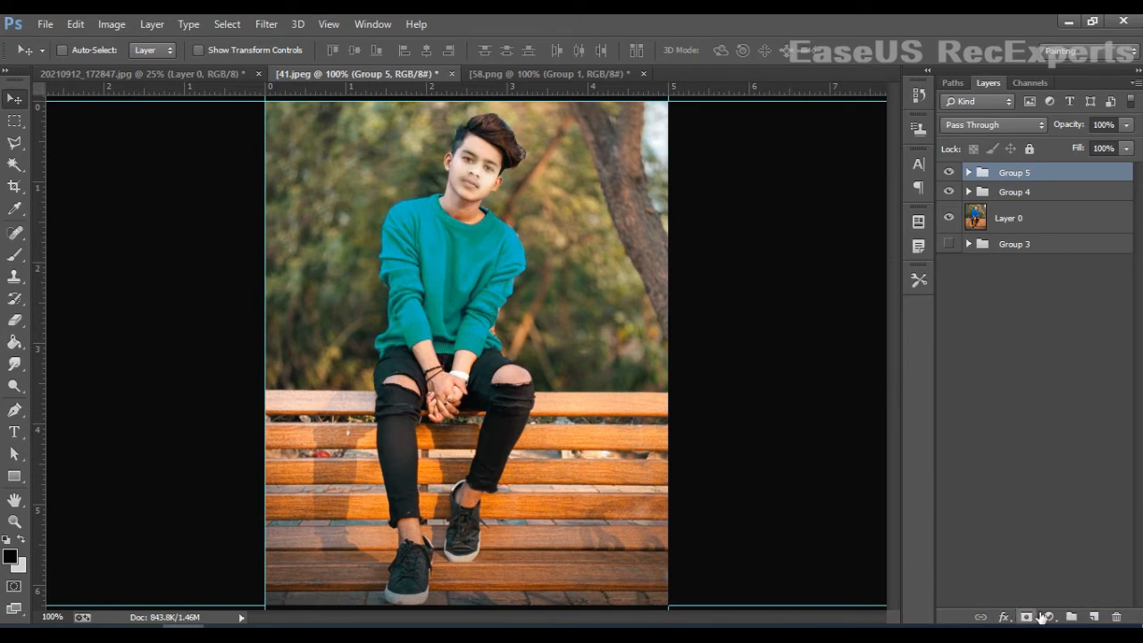
Add a Gradient Fill layer above Group 5 using the Neutral Density preset.
{"action": "left_click", "coordinate": [1049, 617]}
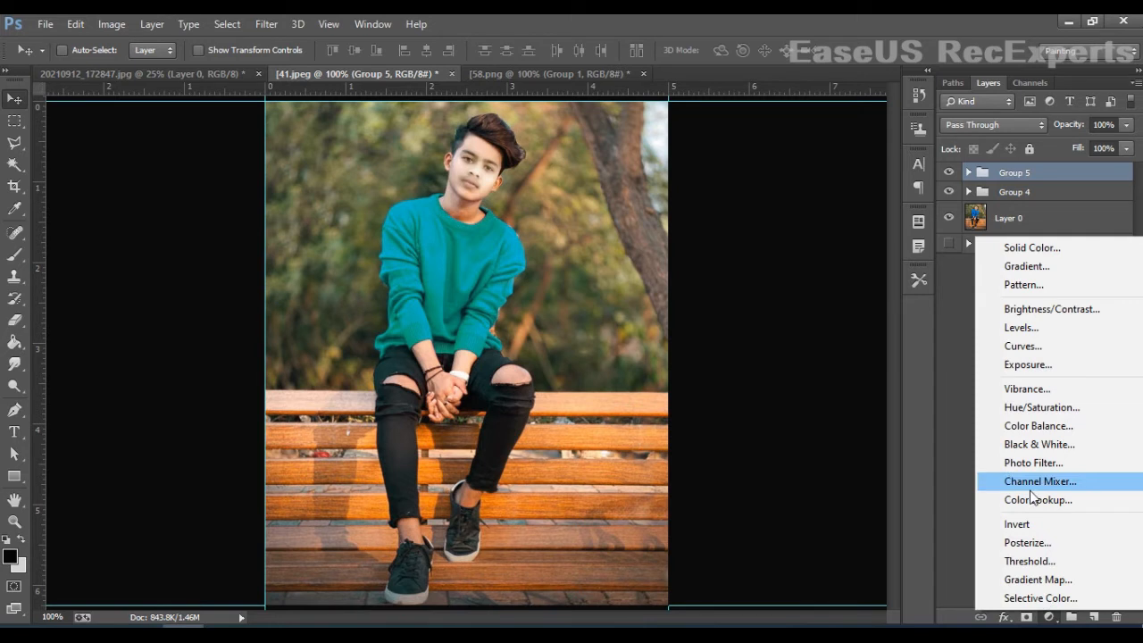
{"action": "left_click", "coordinate": [1031, 267]}
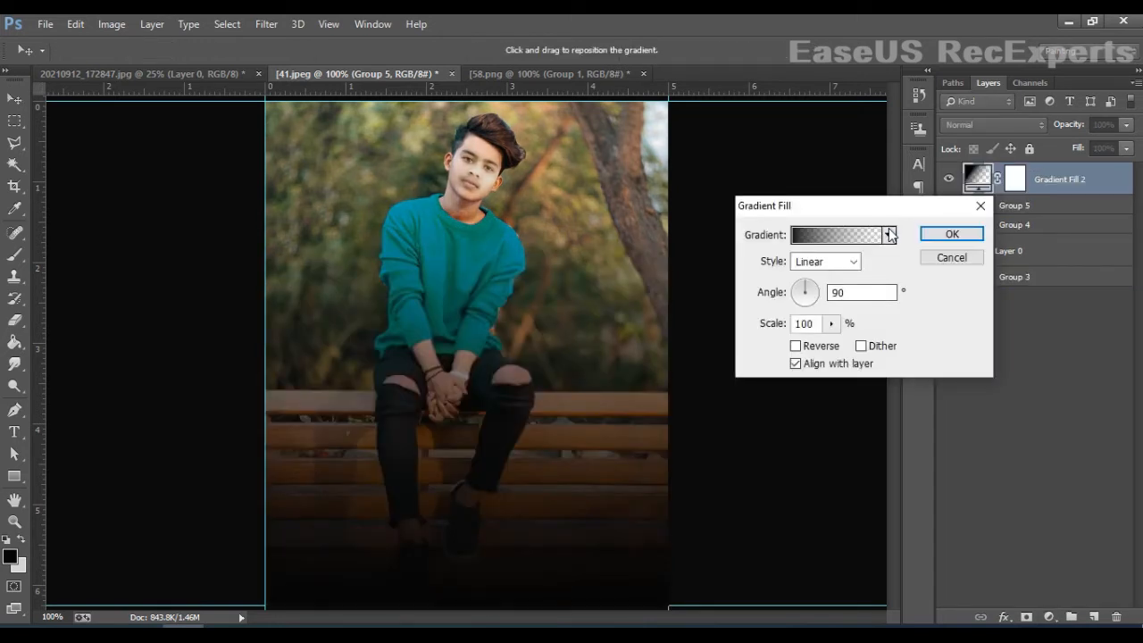
{"action": "left_click", "coordinate": [889, 234]}
{"action": "left_click", "coordinate": [845, 329]}
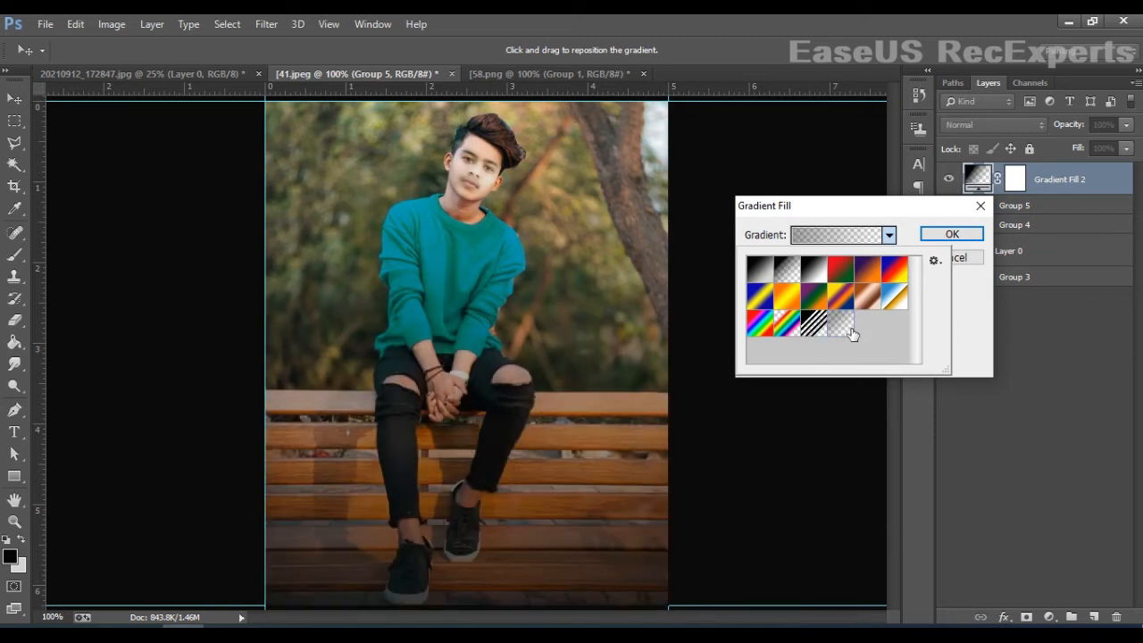
{"action": "left_click", "coordinate": [891, 237]}
{"action": "left_click", "coordinate": [846, 236]}
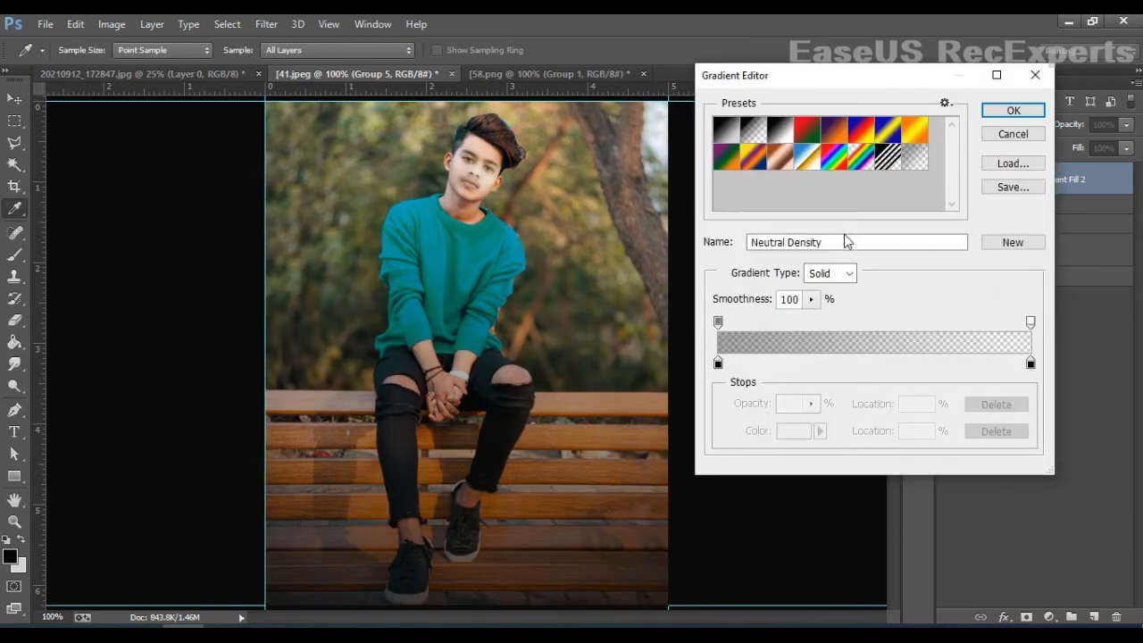
{"action": "left_click", "coordinate": [1036, 70]}
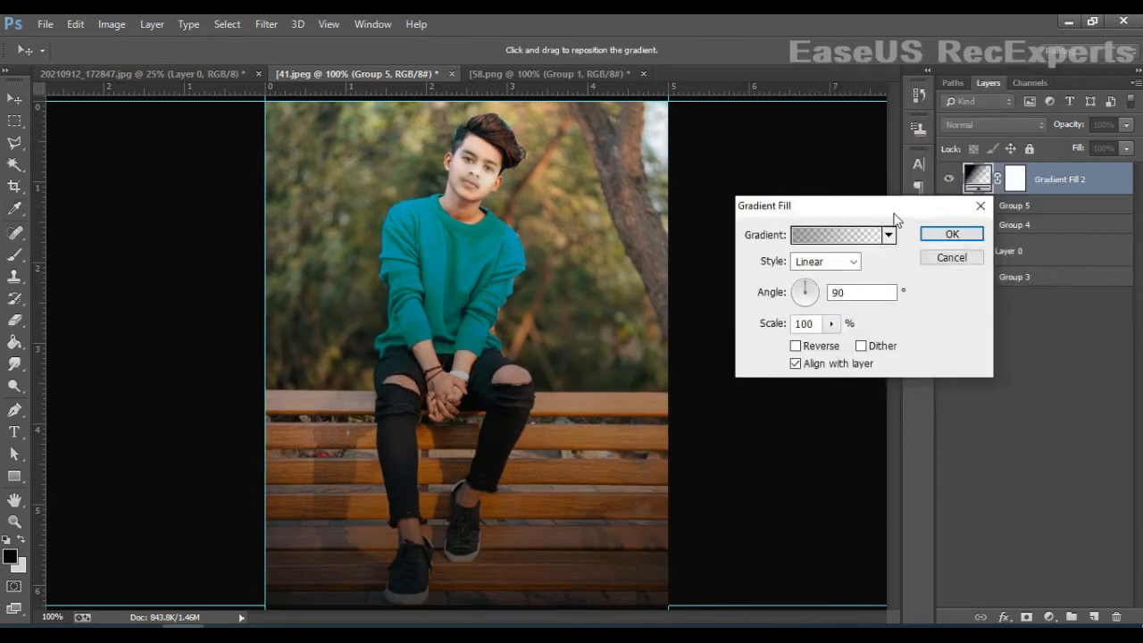
Reverse the gradient fill, make it Radial, centre it on the man's face, apply it, and compare with and without it.
{"action": "left_click", "coordinate": [806, 350]}
{"action": "left_click", "coordinate": [829, 264]}
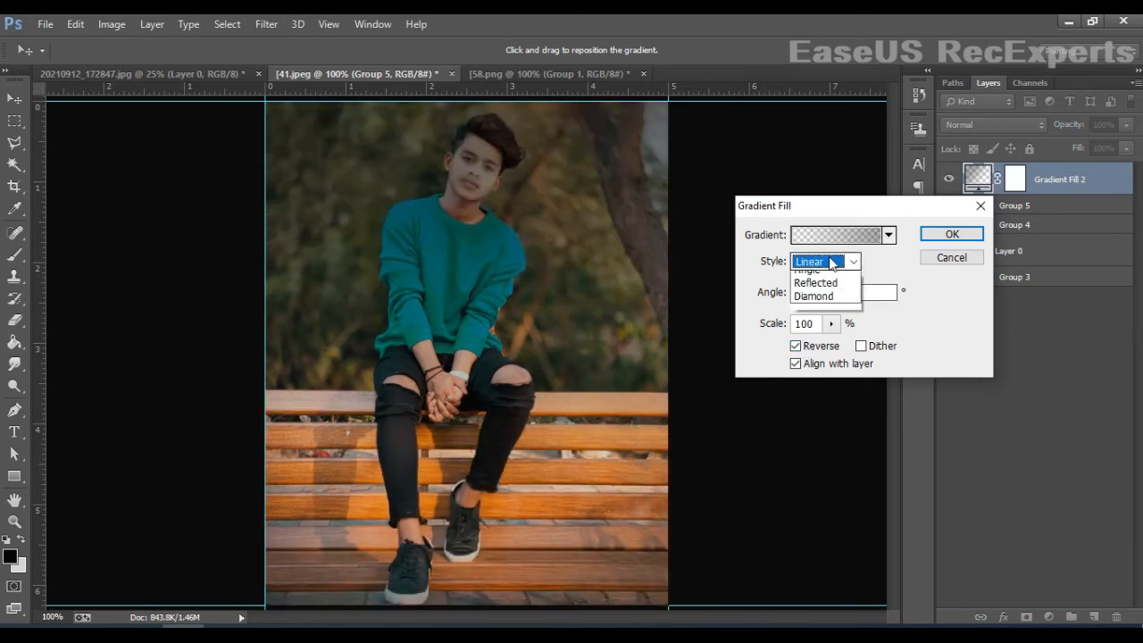
{"action": "left_click", "coordinate": [809, 292]}
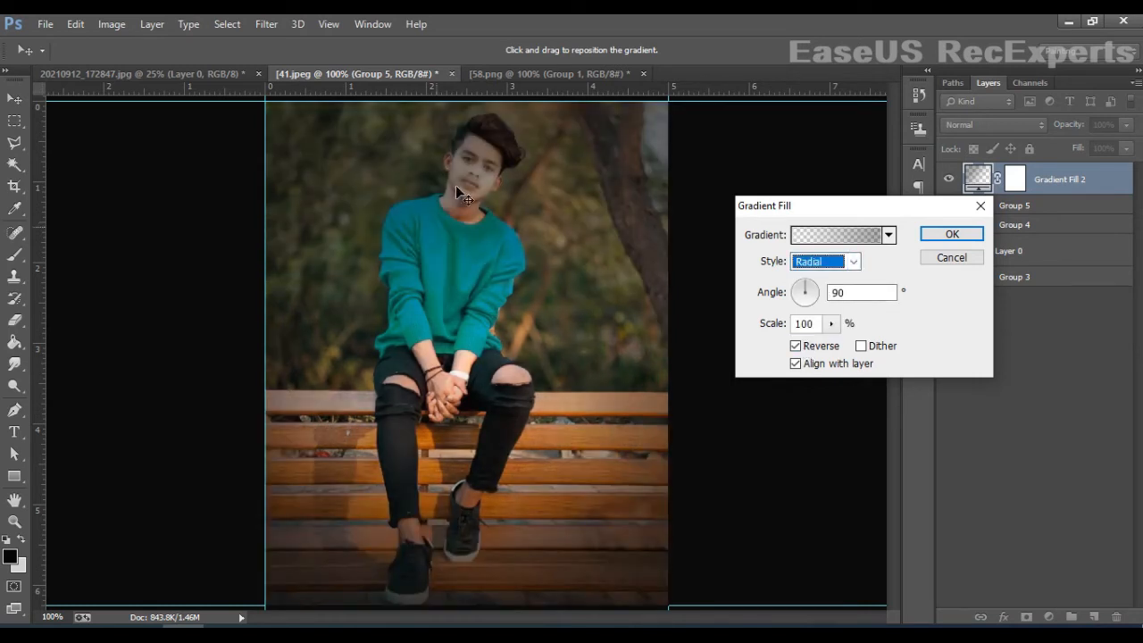
{"action": "left_click_drag", "start_coordinate": [456, 185], "coordinate": [465, 162]}
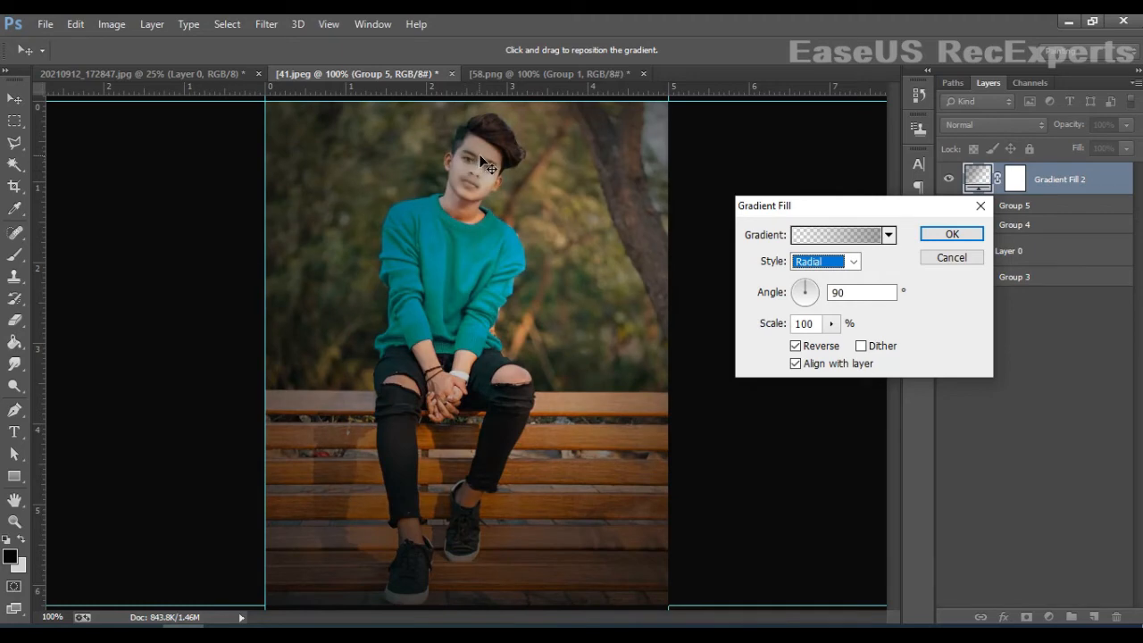
{"action": "left_click", "coordinate": [945, 234]}
{"action": "left_click", "coordinate": [950, 180]}
{"action": "left_click", "coordinate": [949, 179]}
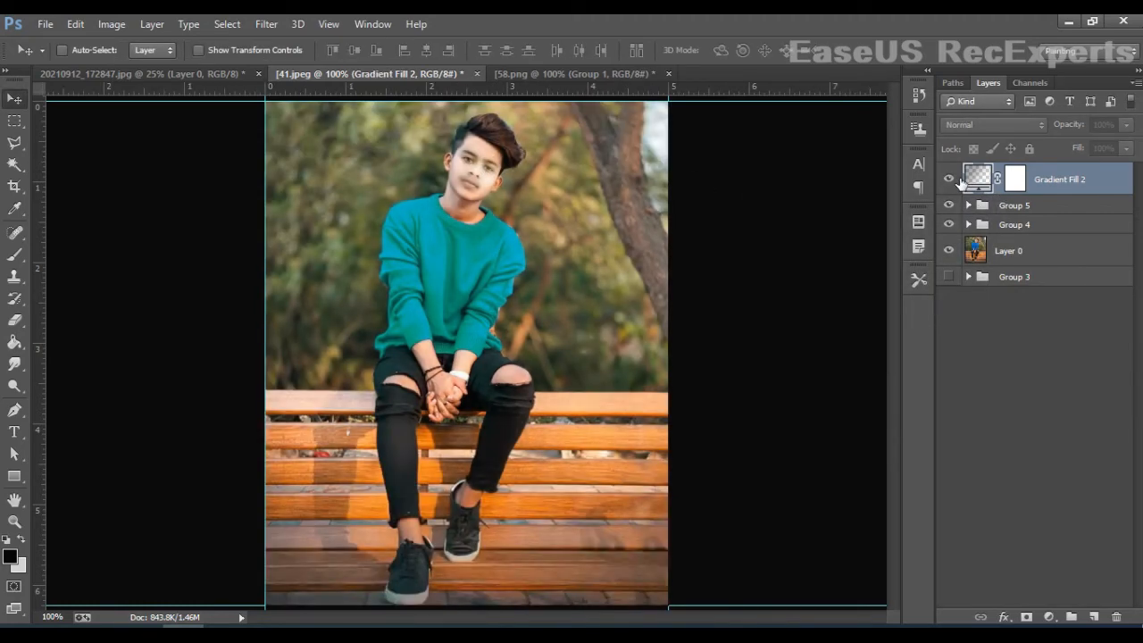
{"action": "key", "text": "ctrl+minus"}
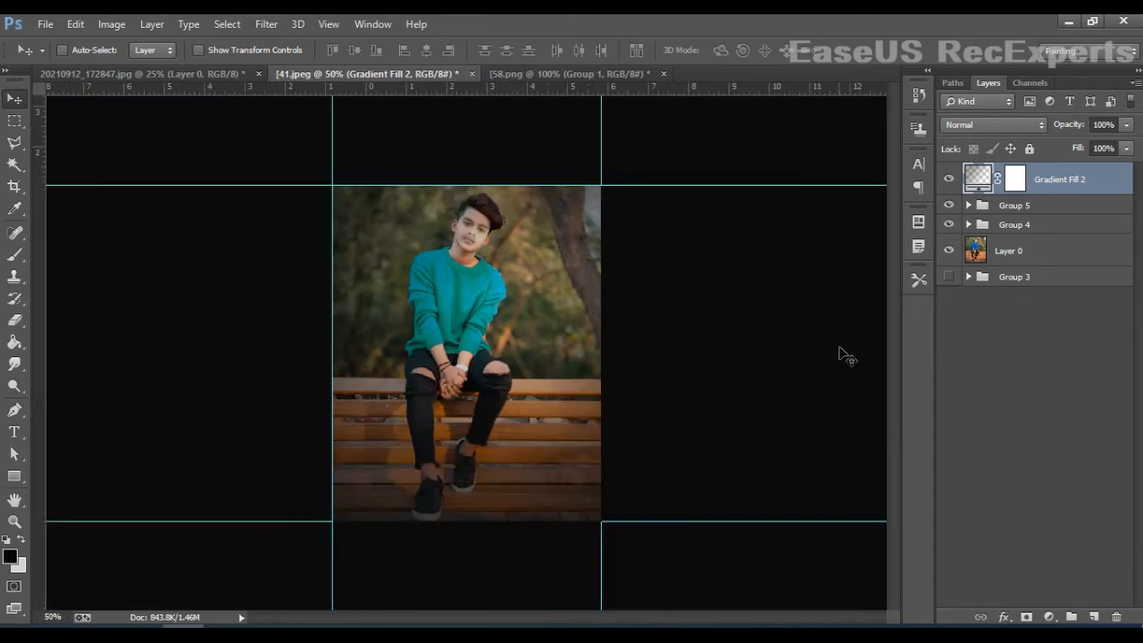
{"action": "key", "text": "ctrl+plus"}
{"action": "key", "text": "ctrl+plus"}
{"action": "key", "text": "ctrl+minus"}
{"action": "key", "text": "ctrl+plus"}
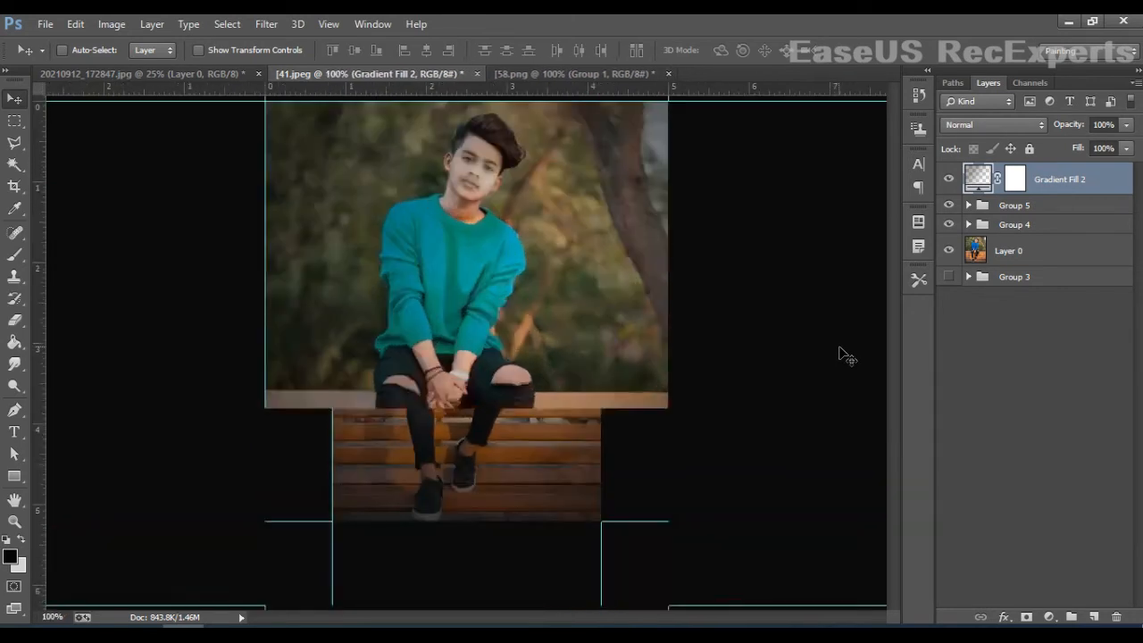
Save the picture in the EDAT folder as [41 in PNG format.
{"action": "left_click", "coordinate": [42, 19]}
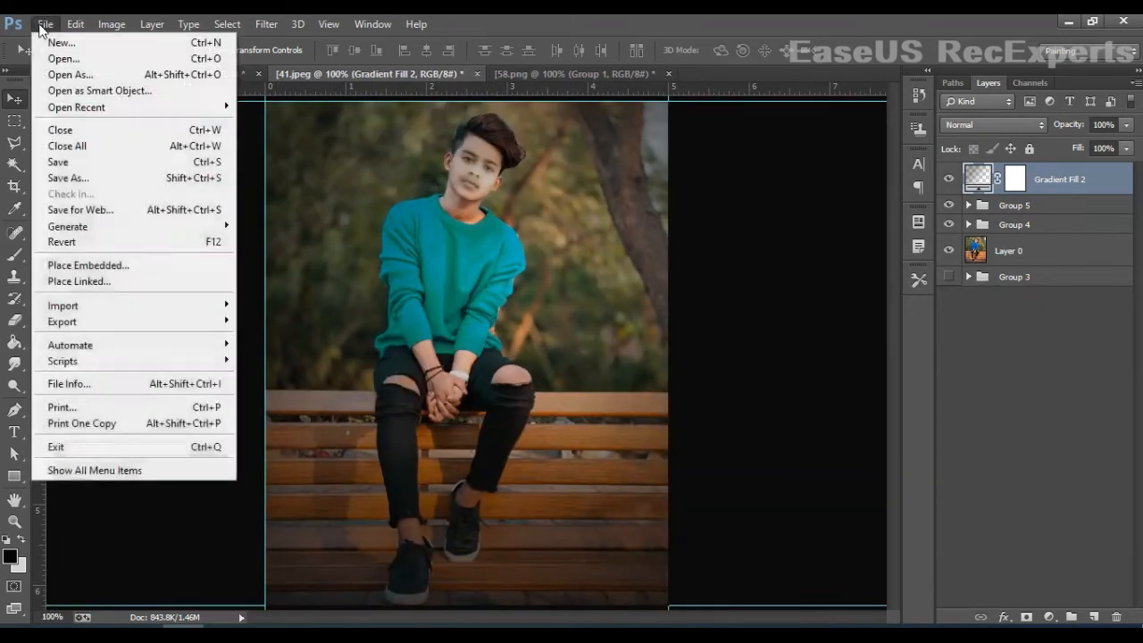
{"action": "left_click", "coordinate": [141, 168]}
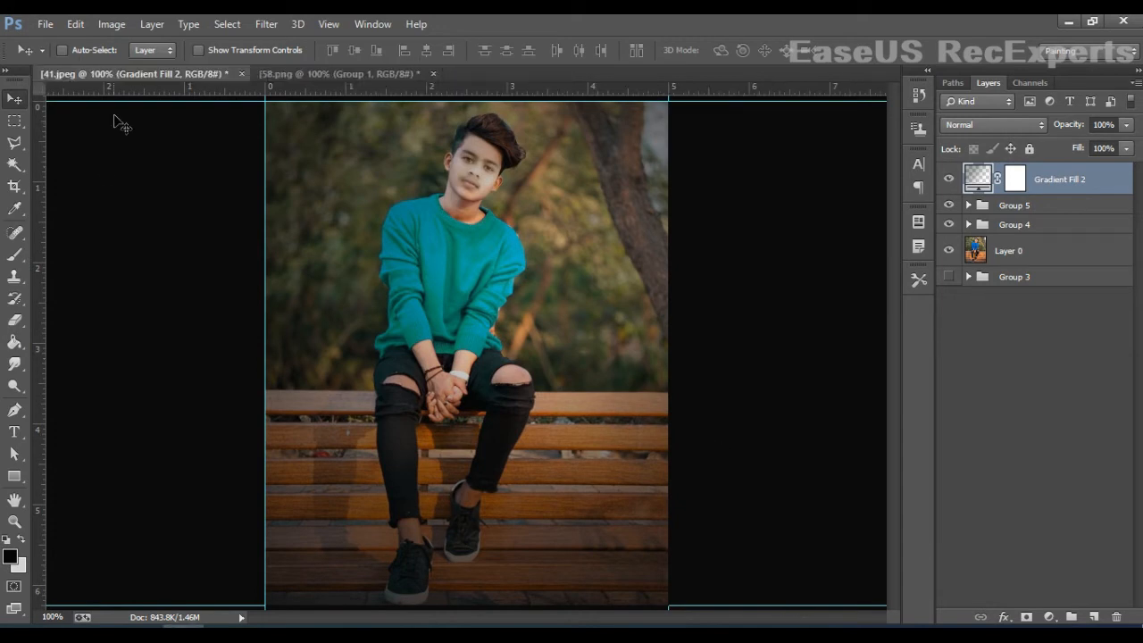
{"action": "left_click", "coordinate": [45, 23]}
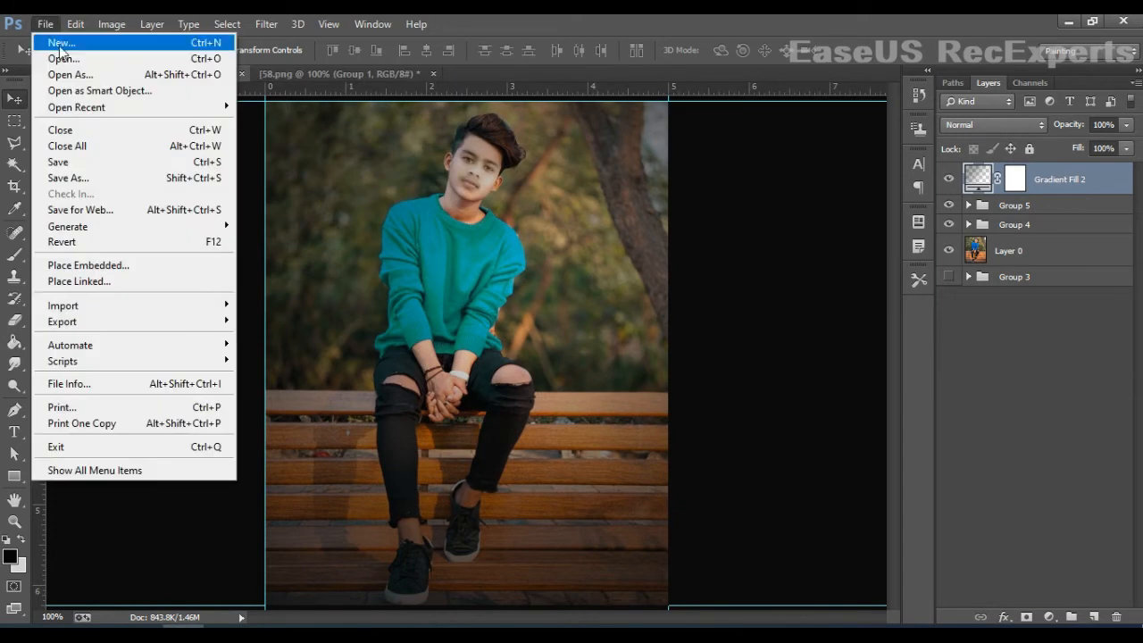
{"action": "left_click", "coordinate": [64, 177]}
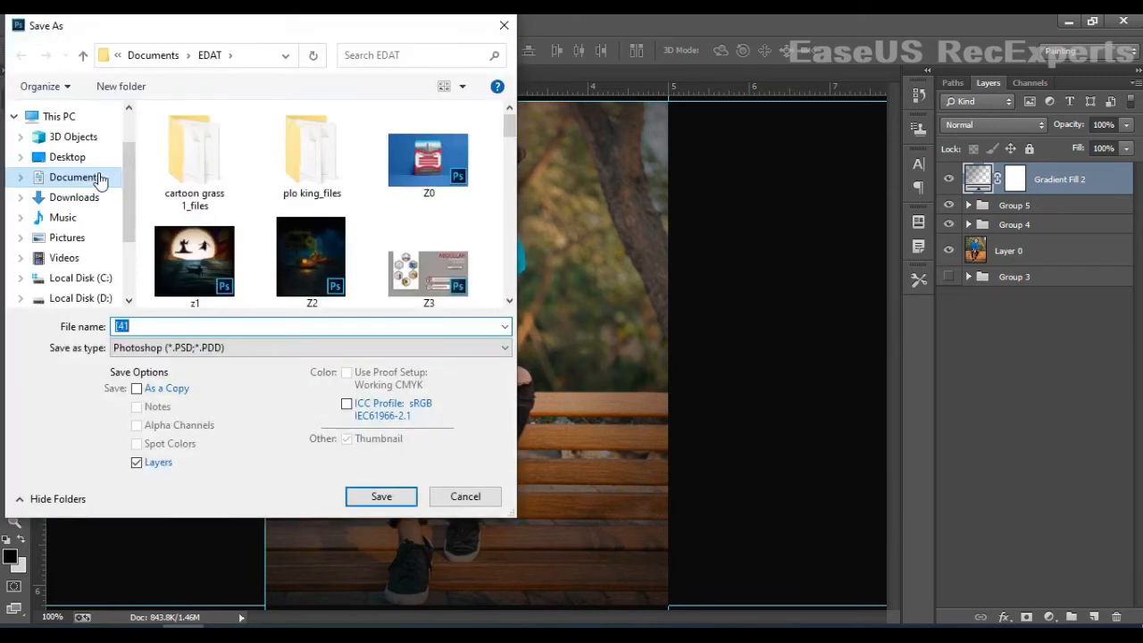
{"action": "left_click", "coordinate": [231, 350]}
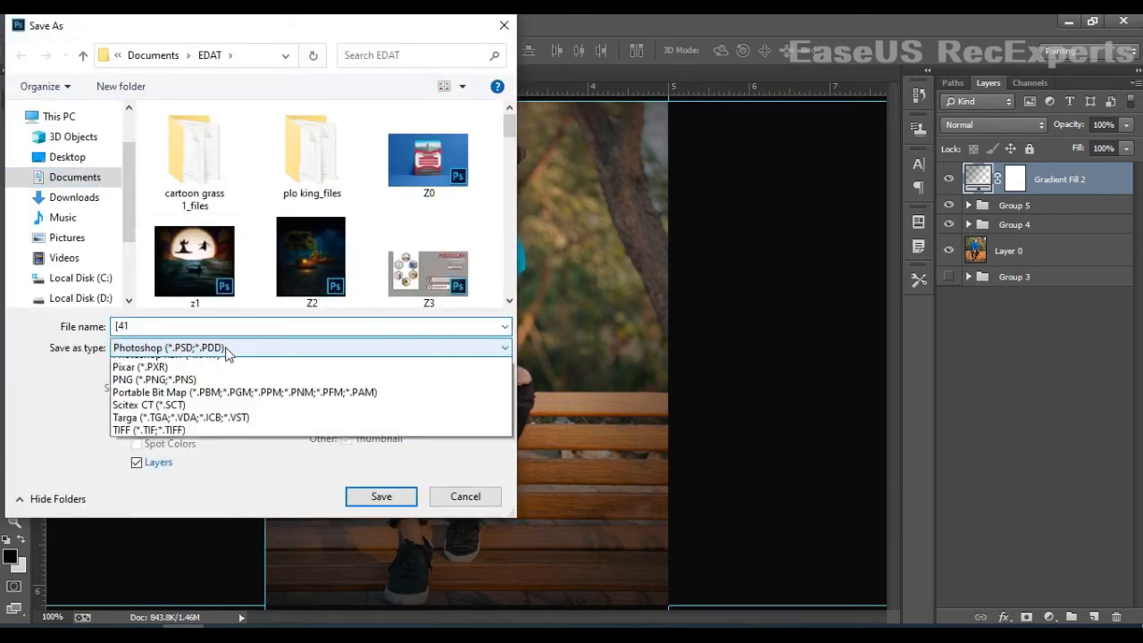
{"action": "left_click", "coordinate": [194, 581]}
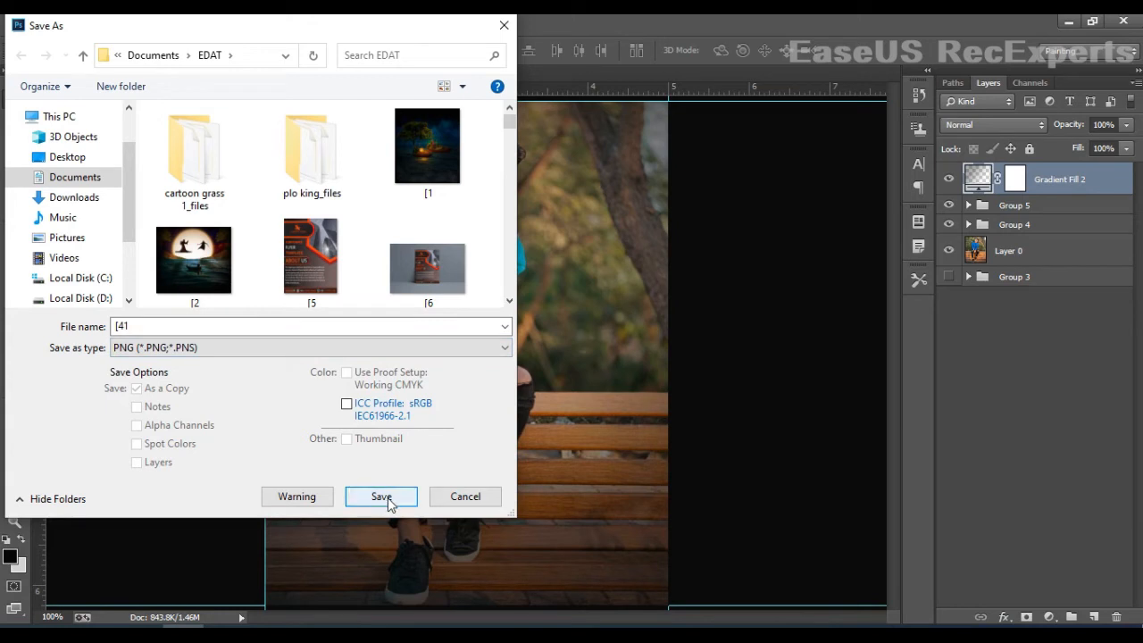
{"action": "key", "text": "Escape"}
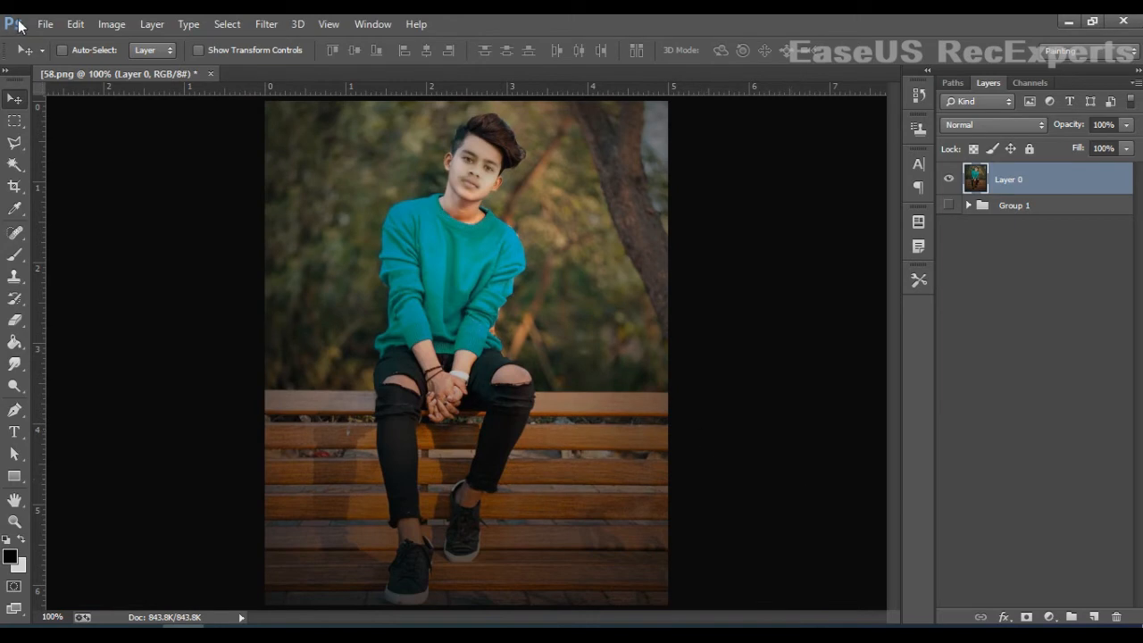
Look up [58.png in the EDAT folder, browse the image thumbnails around it, and close the file browser without opening anything.
{"action": "left_click", "coordinate": [44, 24]}
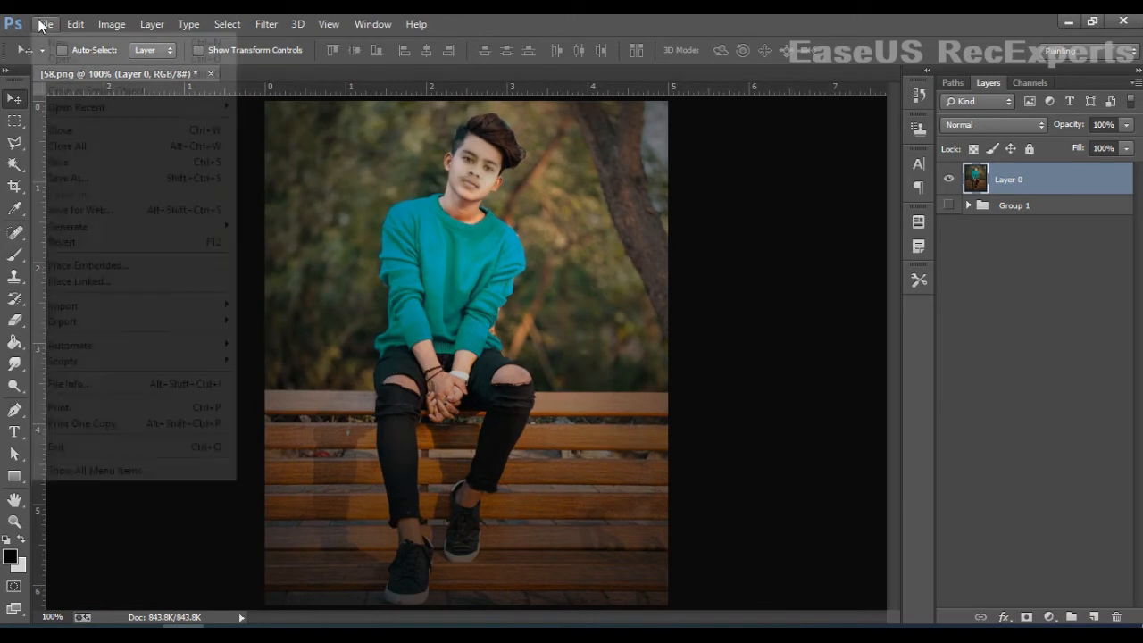
{"action": "left_click", "coordinate": [49, 55]}
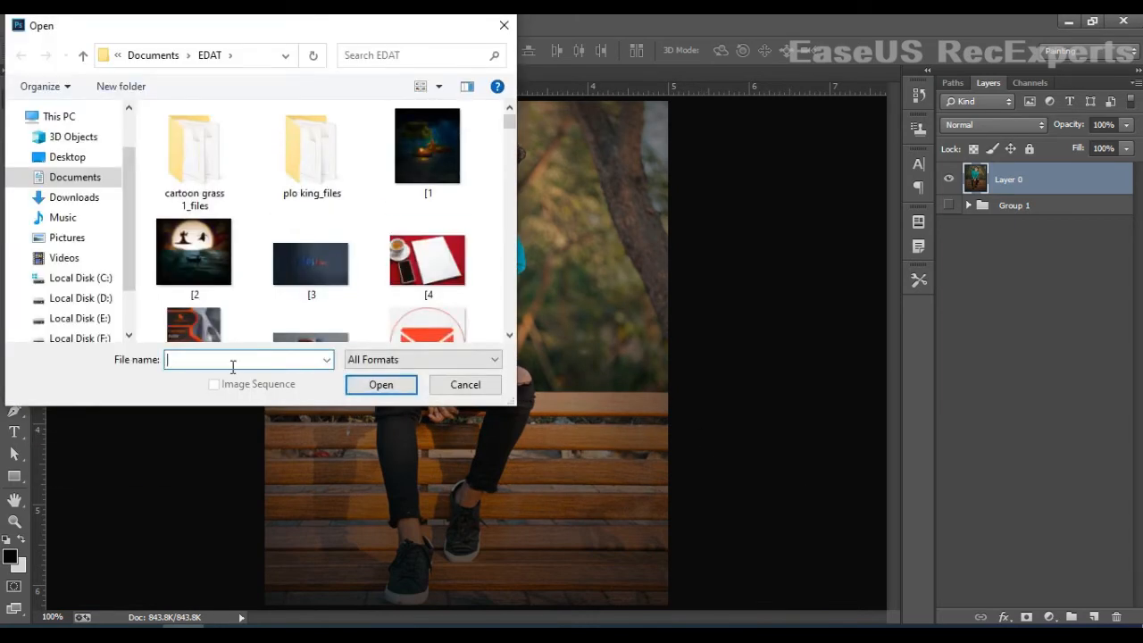
{"action": "type", "text": "["}
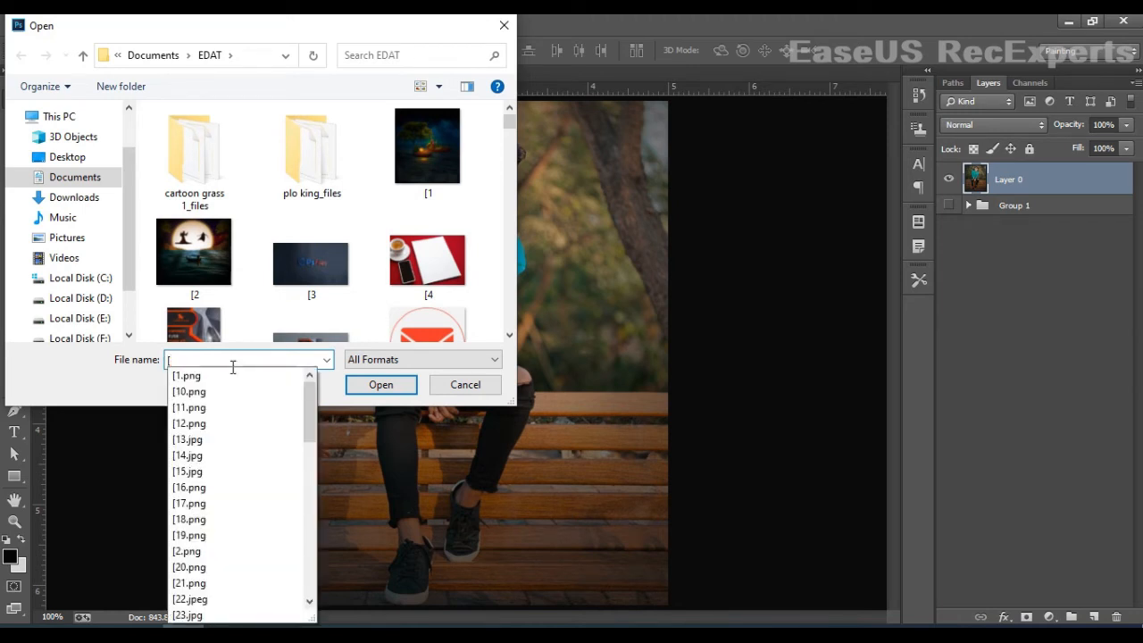
{"action": "type", "text": "5"}
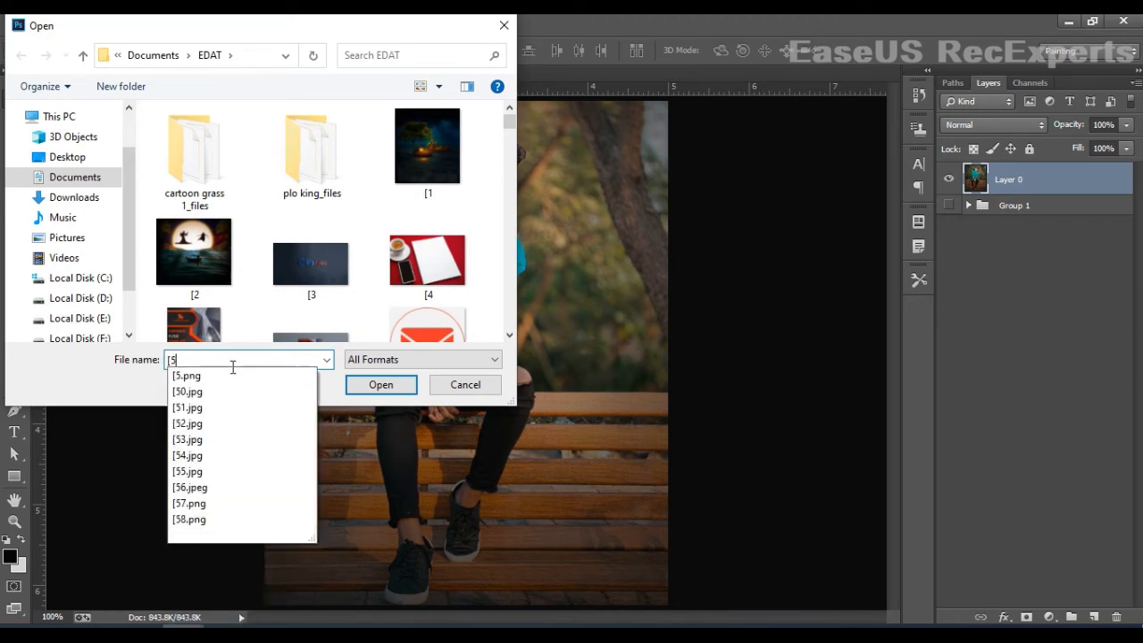
{"action": "left_click", "coordinate": [238, 519]}
{"action": "scroll", "coordinate": [302, 220], "scroll_direction": "down", "scroll_amount": 6}
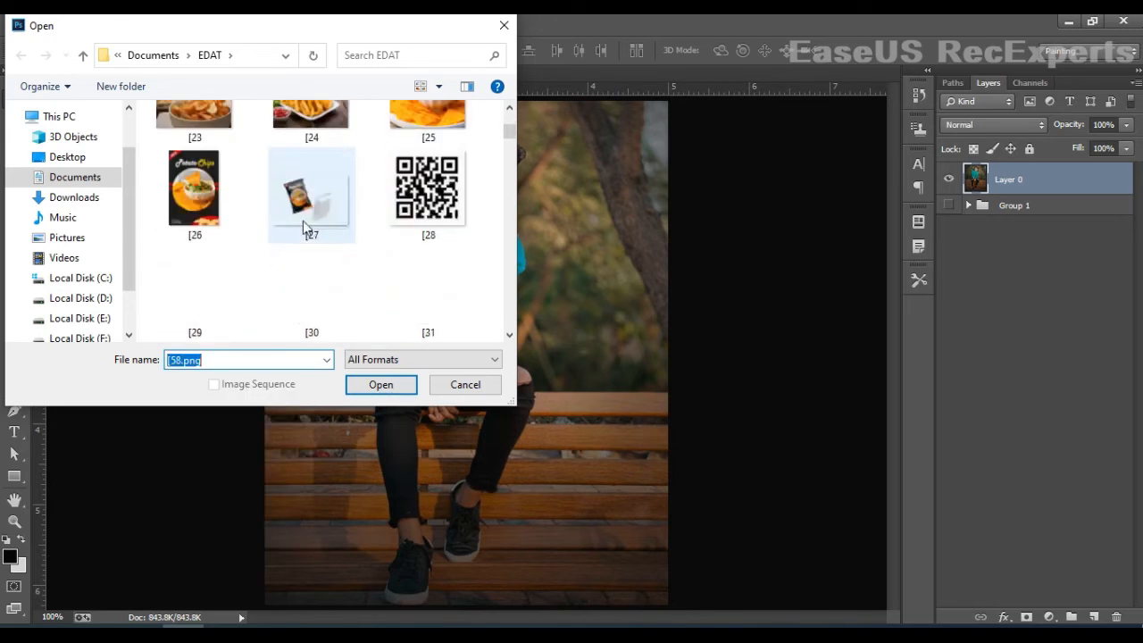
{"action": "scroll", "coordinate": [302, 221], "scroll_direction": "down", "scroll_amount": 8}
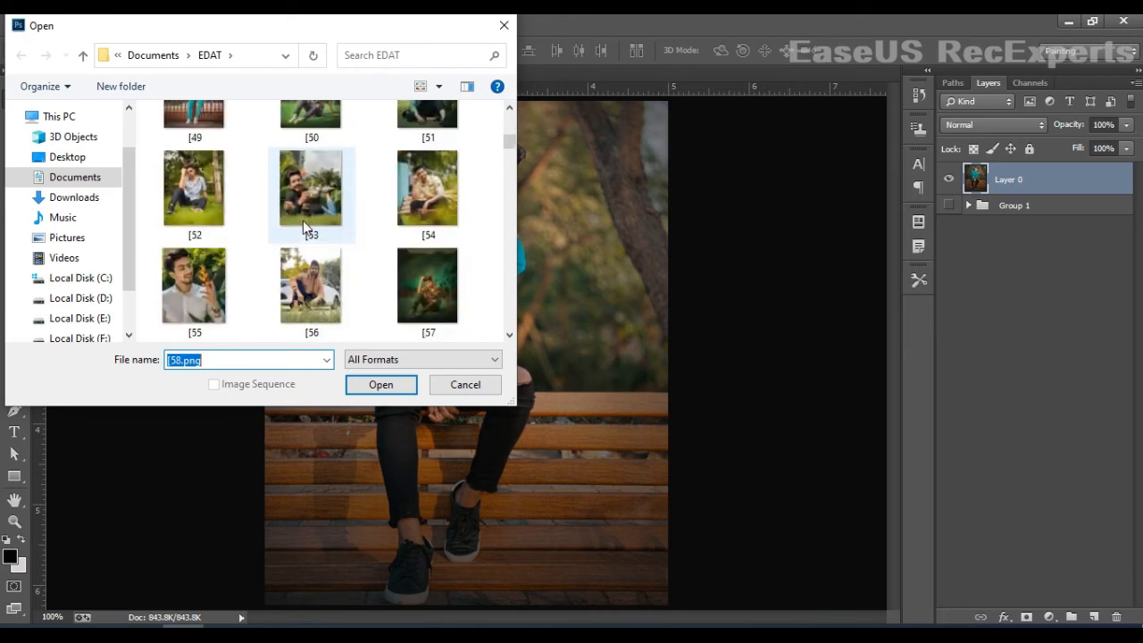
{"action": "scroll", "coordinate": [302, 220], "scroll_direction": "down", "scroll_amount": 8}
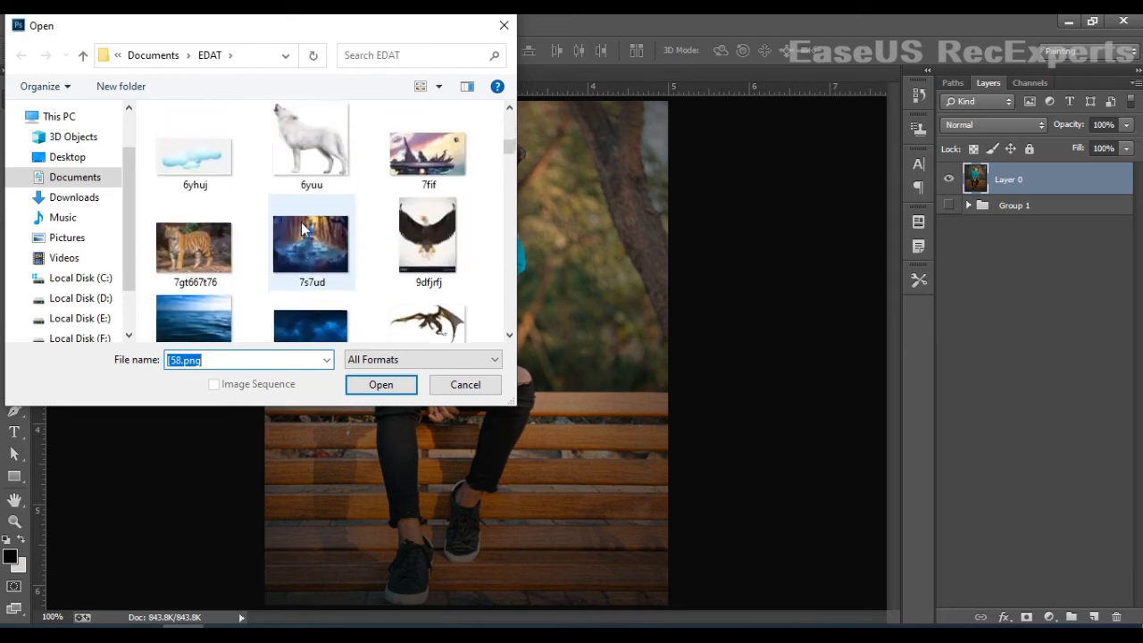
{"action": "scroll", "coordinate": [301, 223], "scroll_direction": "up", "scroll_amount": 4}
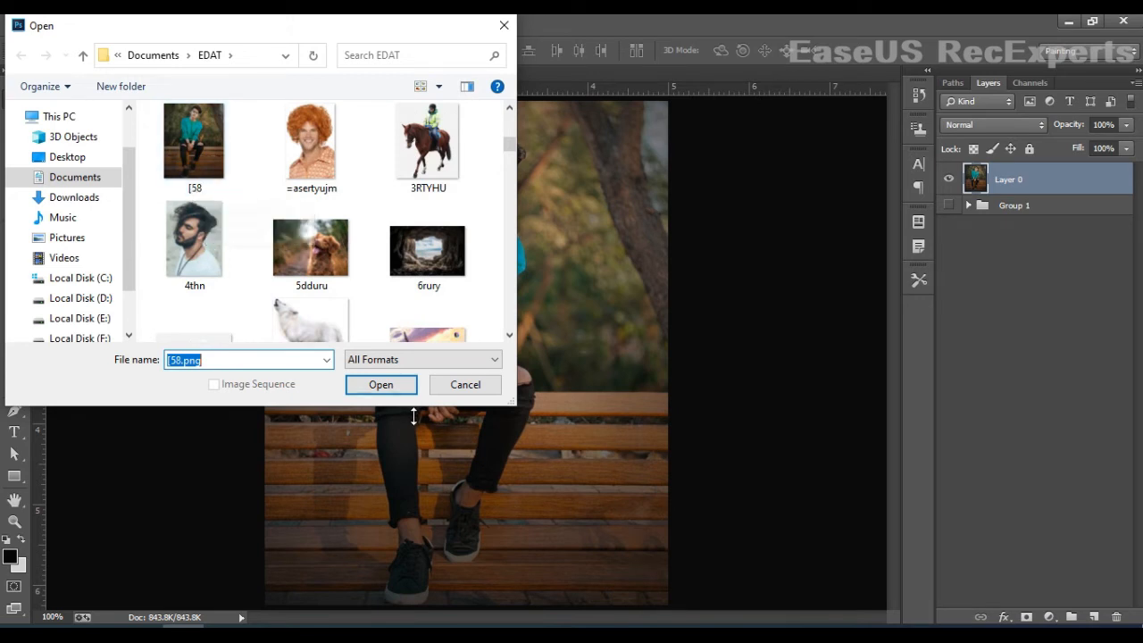
{"action": "left_click", "coordinate": [504, 25]}
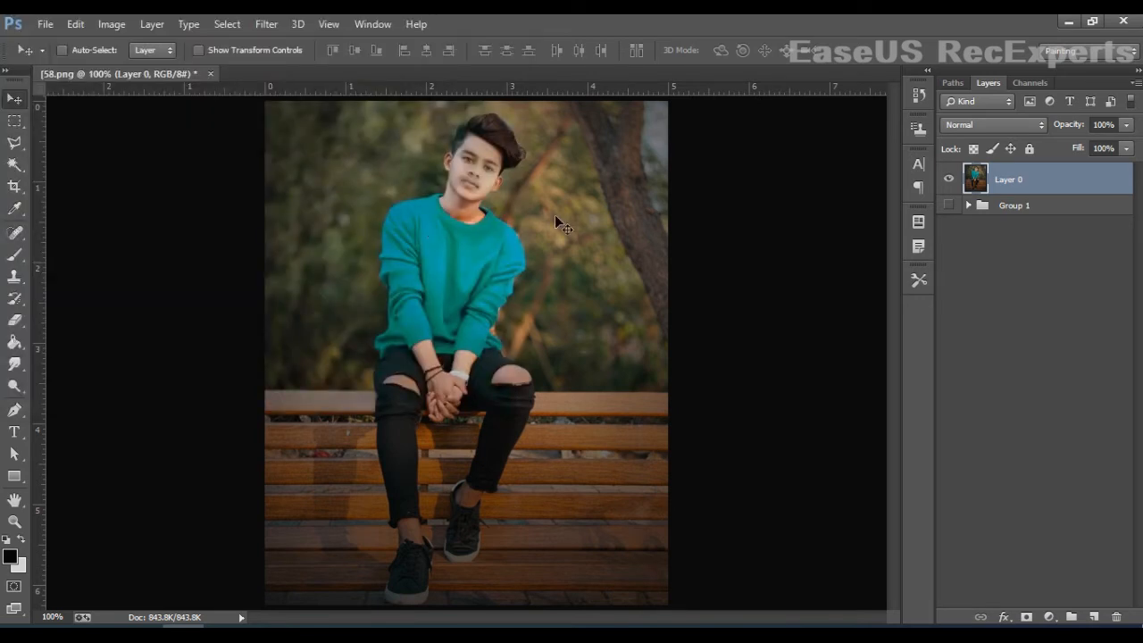
Add a reversed Gradient Fill layer above Layer 0 using the Neutral Density preset.
{"action": "left_click", "coordinate": [951, 180]}
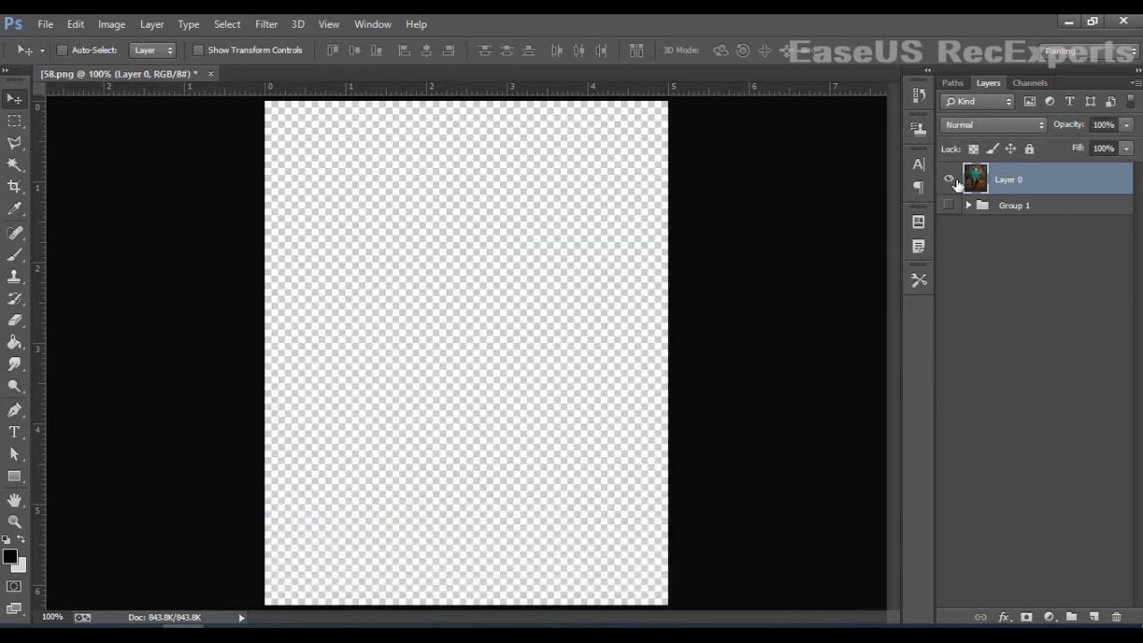
{"action": "left_click", "coordinate": [952, 181]}
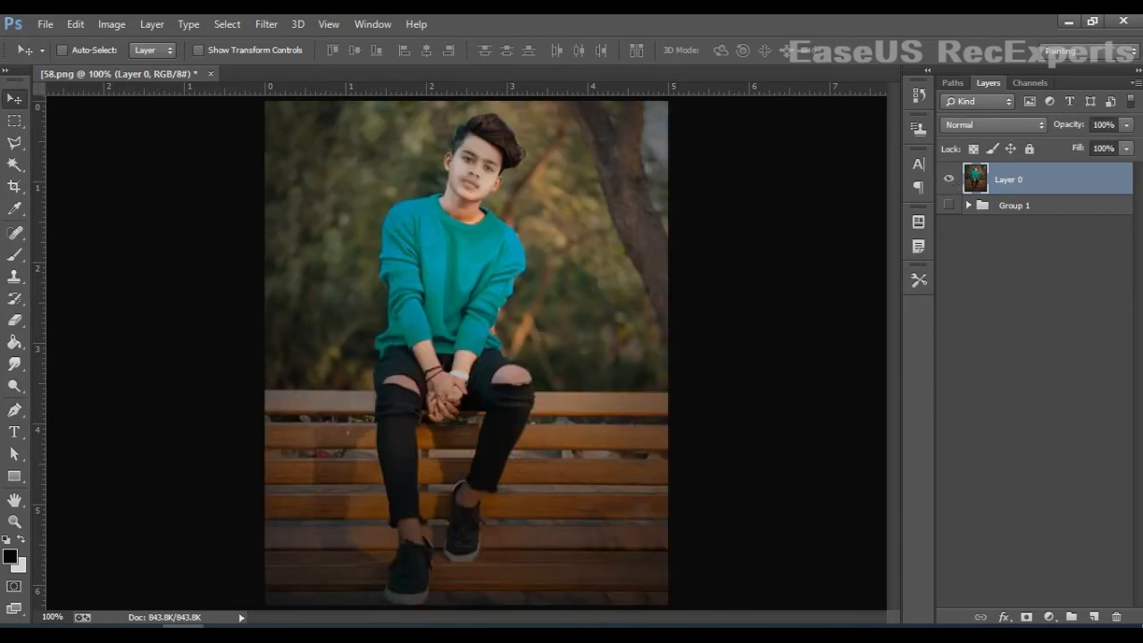
{"action": "left_click", "coordinate": [1049, 617]}
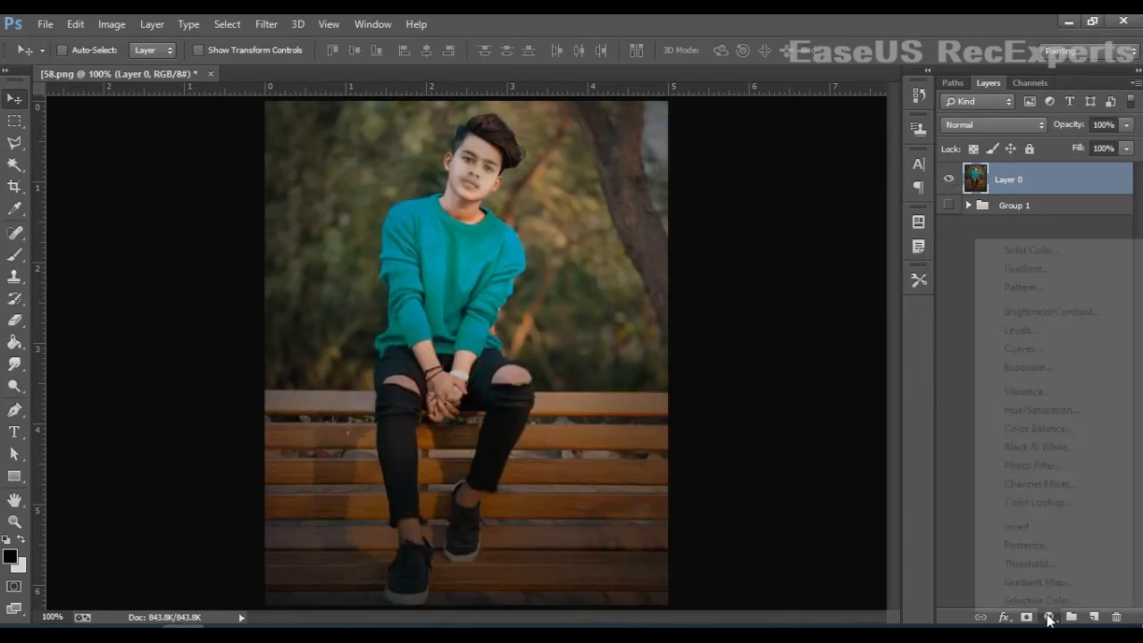
{"action": "left_click", "coordinate": [1013, 269]}
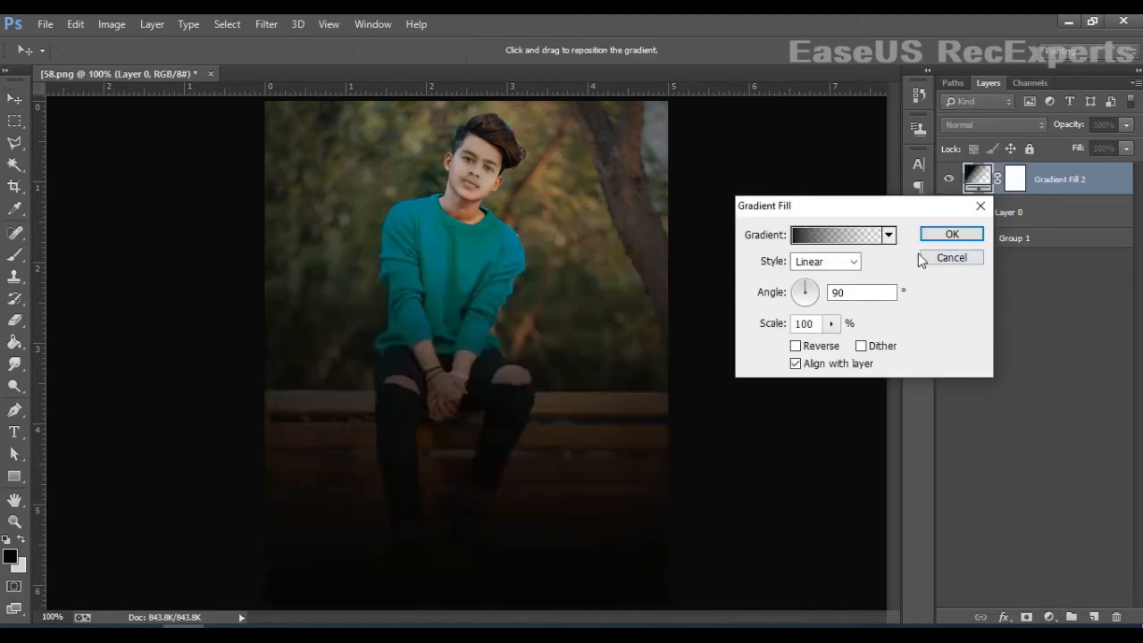
{"action": "left_click", "coordinate": [795, 345]}
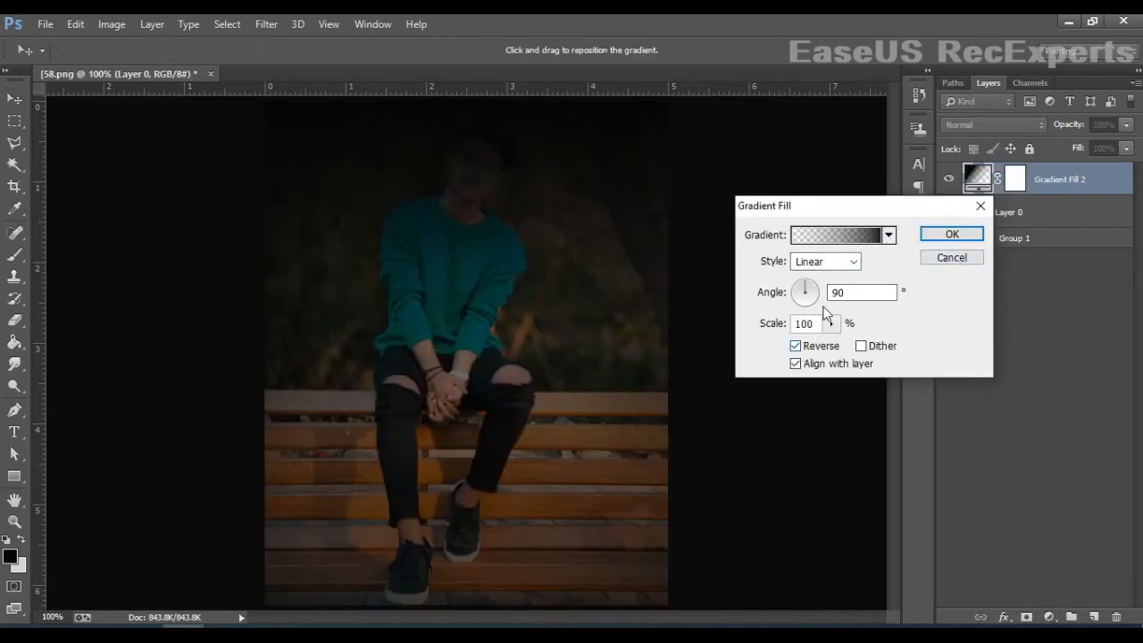
{"action": "left_click", "coordinate": [889, 235]}
{"action": "left_click", "coordinate": [844, 323]}
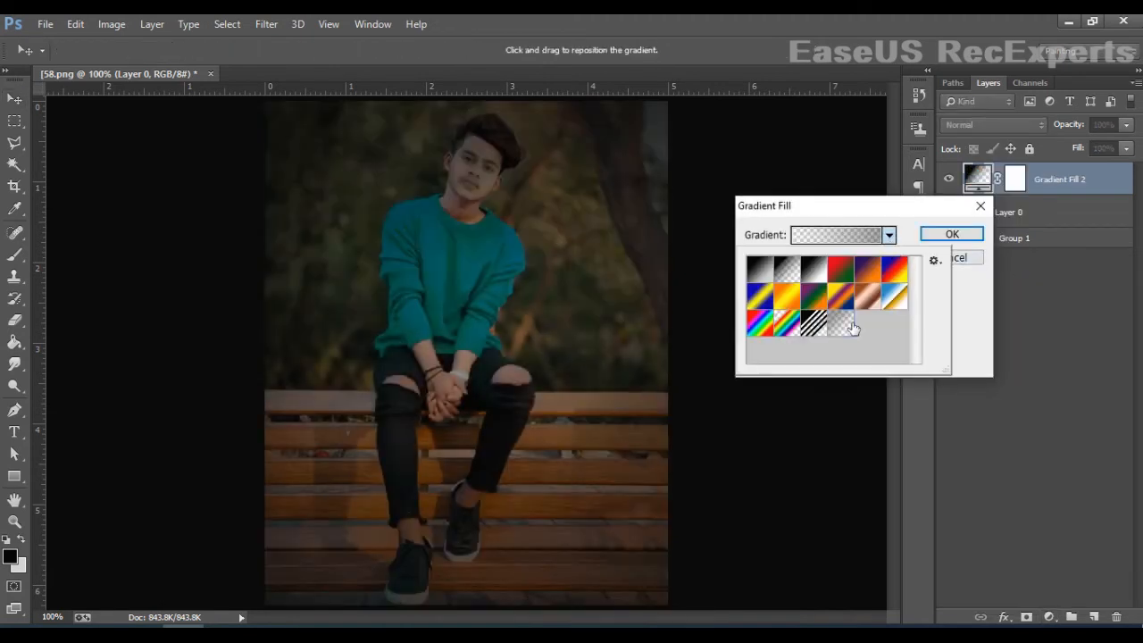
{"action": "left_click", "coordinate": [835, 235]}
{"action": "left_click", "coordinate": [835, 235]}
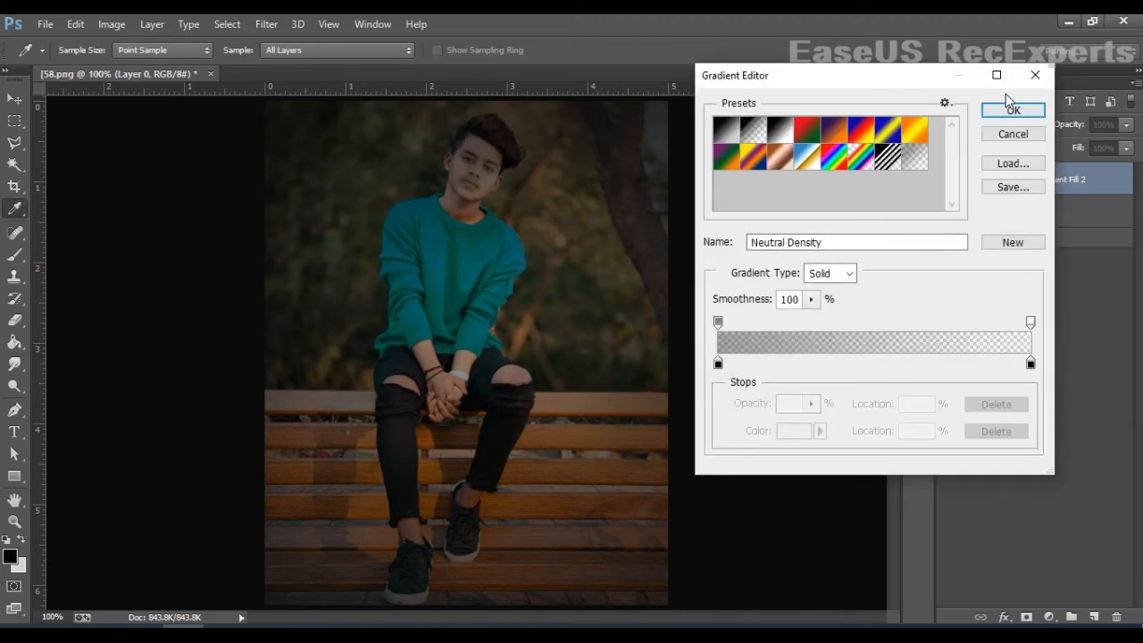
{"action": "left_click", "coordinate": [1033, 75]}
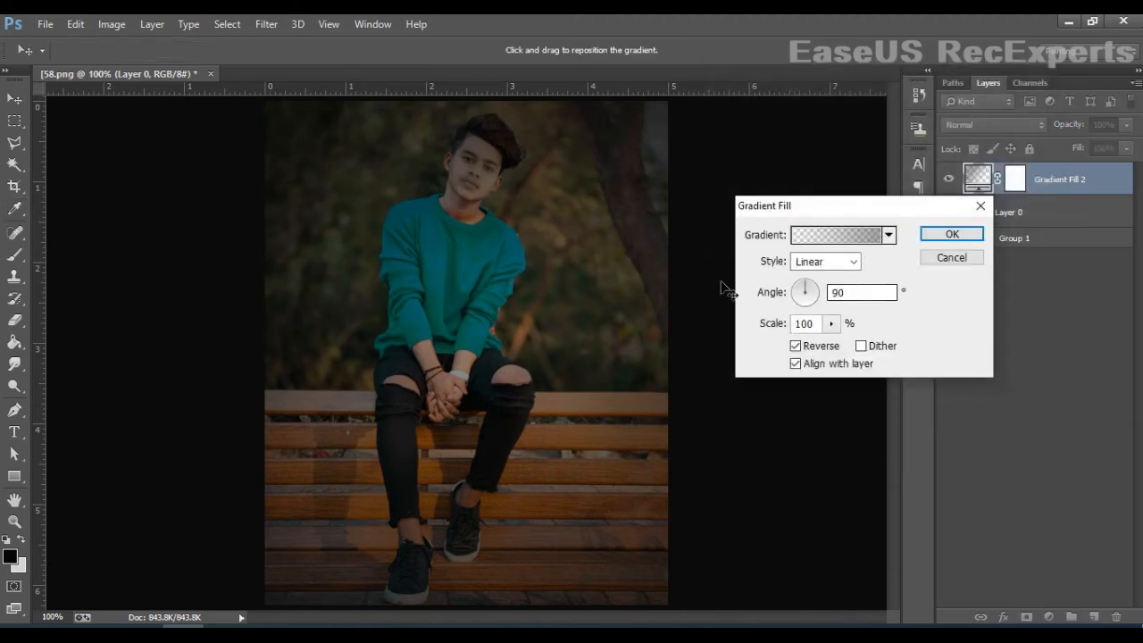
Make the gradient fill Radial, centre it on the man's face, apply it, and compare the picture with and without it.
{"action": "left_click", "coordinate": [850, 261]}
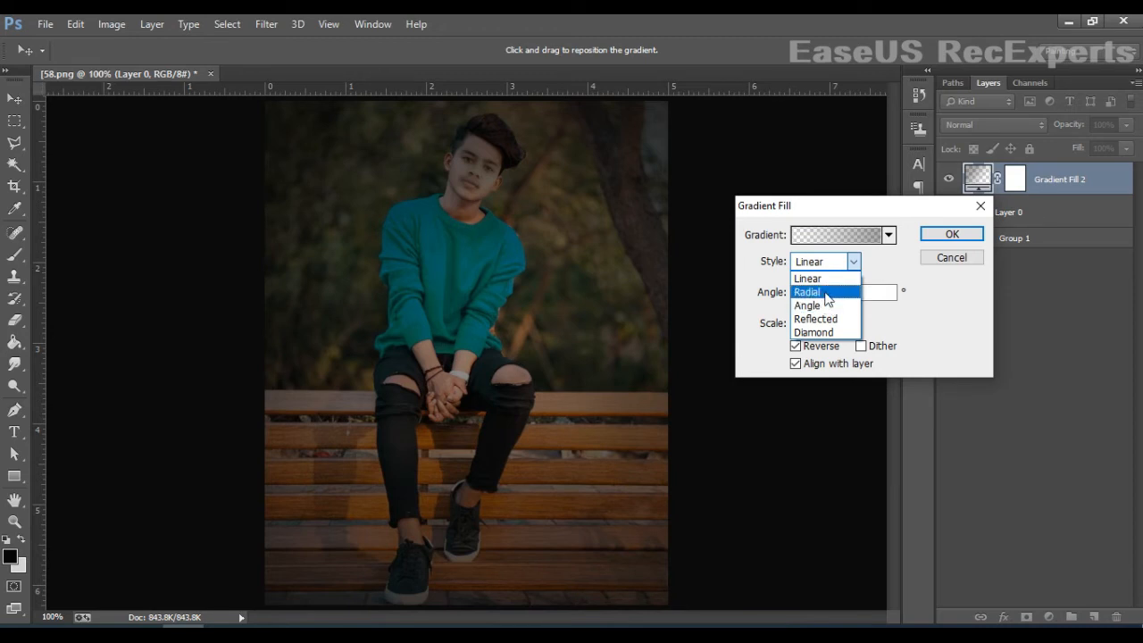
{"action": "left_click", "coordinate": [826, 293]}
{"action": "left_click_drag", "start_coordinate": [462, 187], "coordinate": [469, 175]}
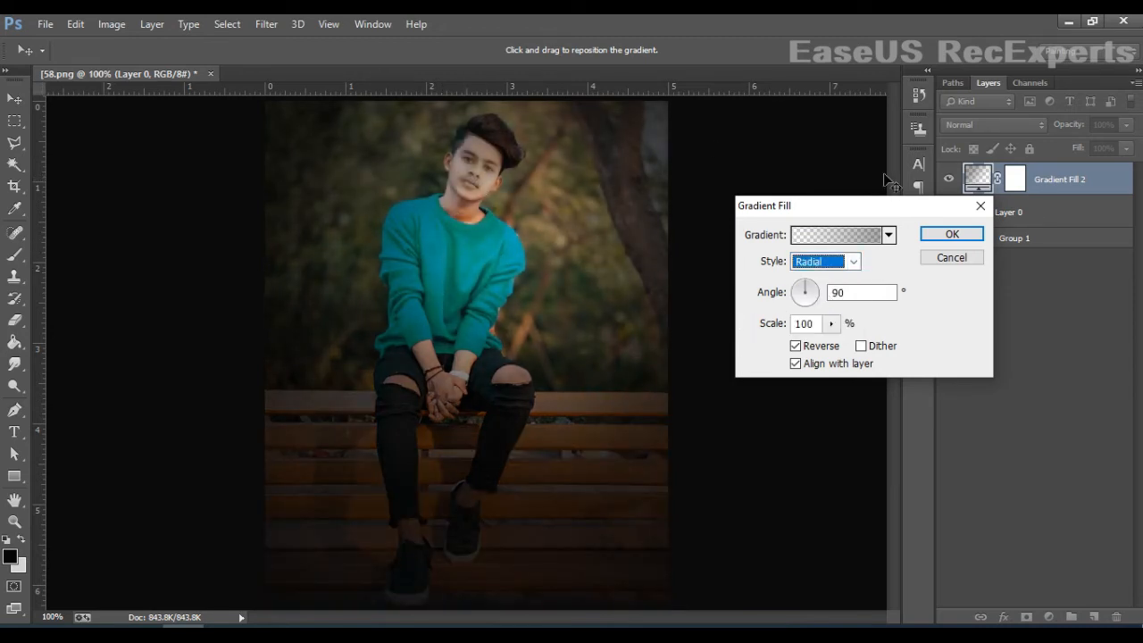
{"action": "left_click", "coordinate": [952, 234]}
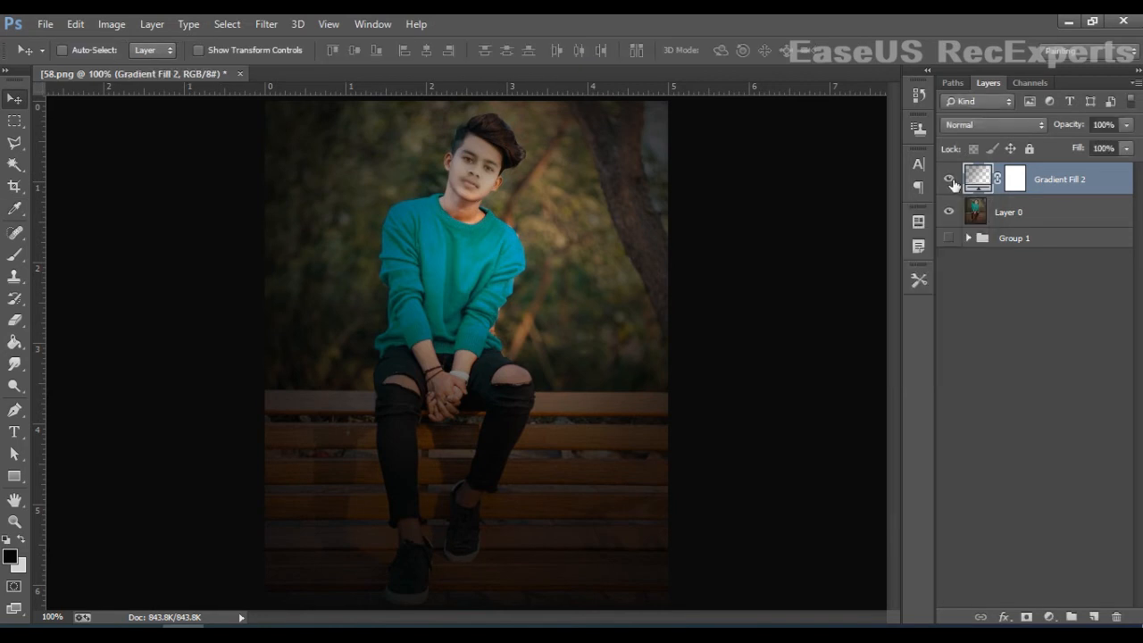
{"action": "left_click", "coordinate": [948, 179]}
{"action": "left_click", "coordinate": [949, 180]}
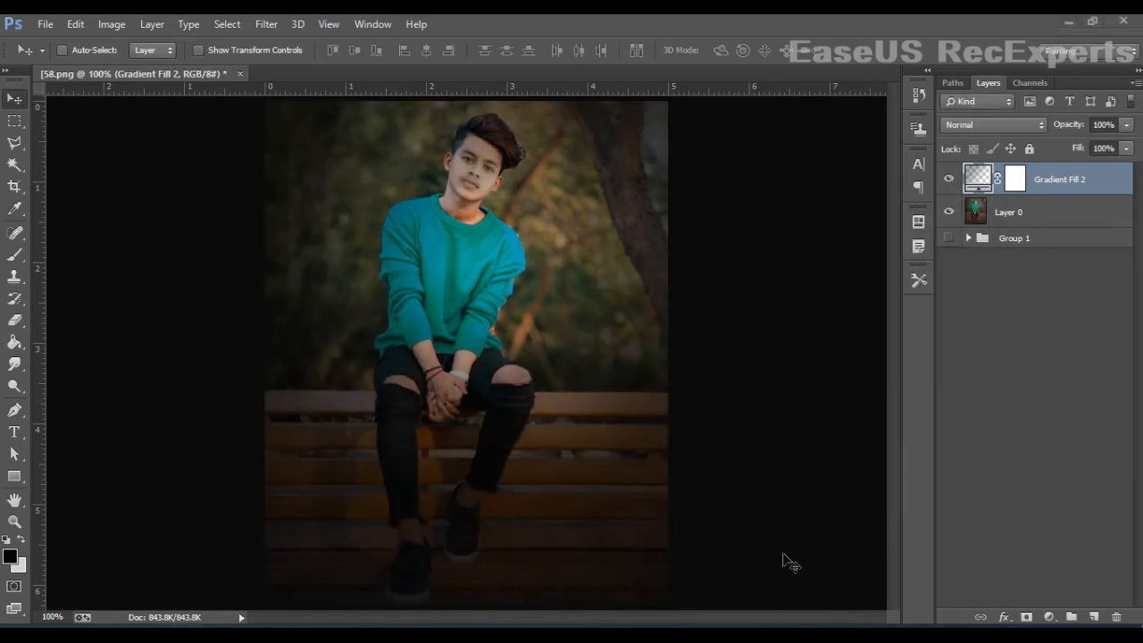
Lower the Gradient Fill 2 layer's opacity to 50% and compare the picture with and without the vignette.
{"action": "left_click", "coordinate": [1126, 125]}
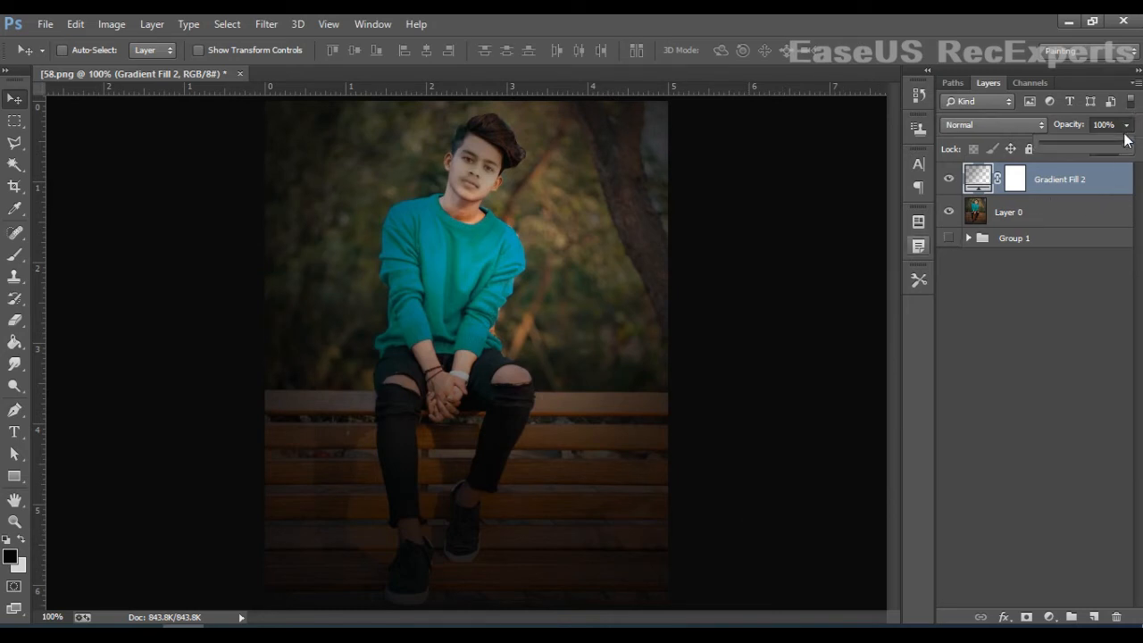
{"action": "left_click_drag", "start_coordinate": [1095, 148], "coordinate": [1089, 147]}
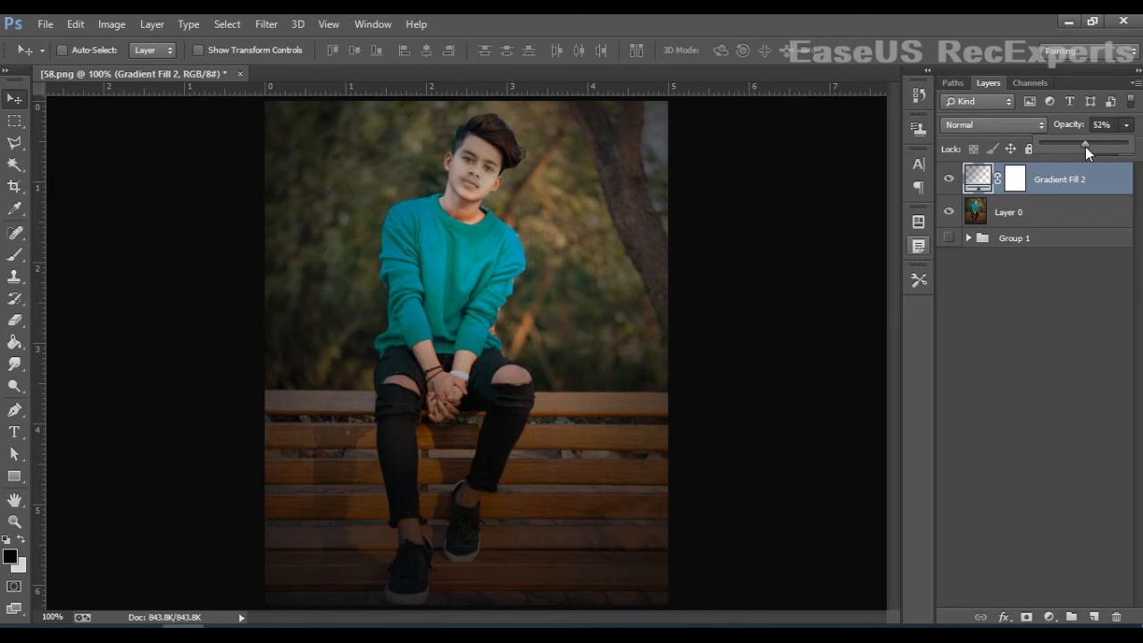
{"action": "left_click", "coordinate": [1117, 129]}
{"action": "key", "text": "Up"}
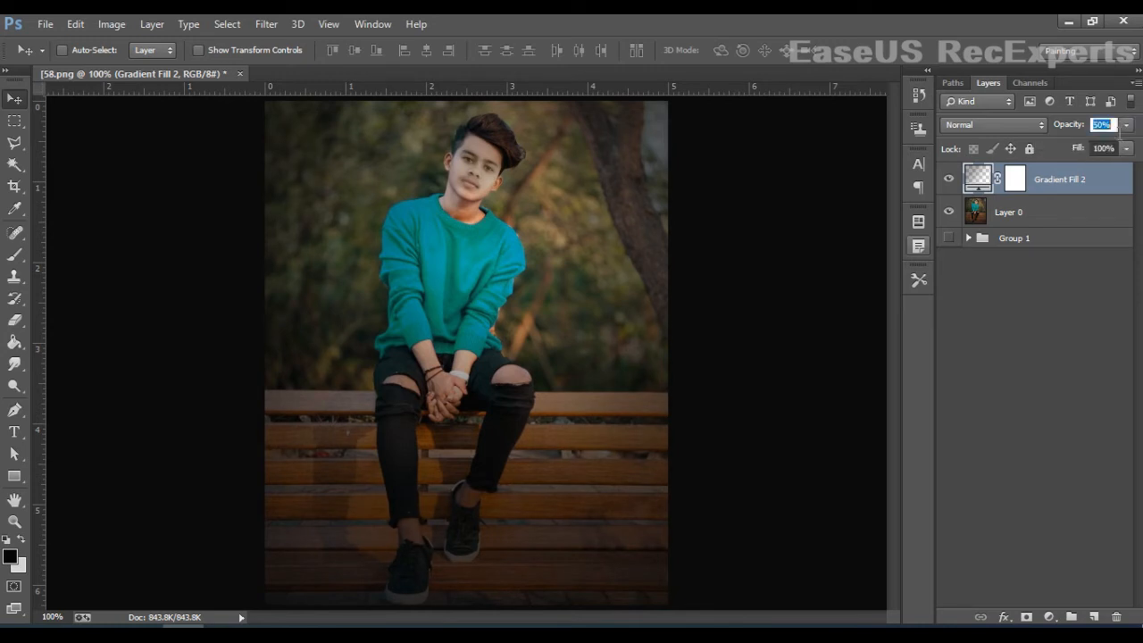
{"action": "left_click", "coordinate": [1082, 254]}
{"action": "left_click", "coordinate": [955, 181]}
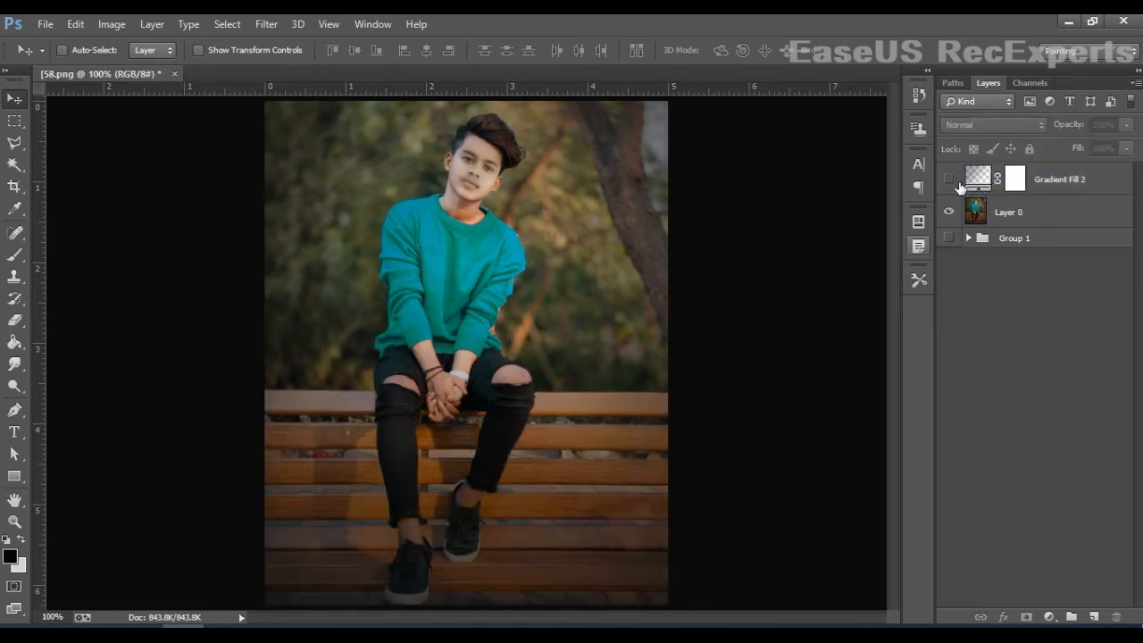
{"action": "left_click", "coordinate": [955, 181]}
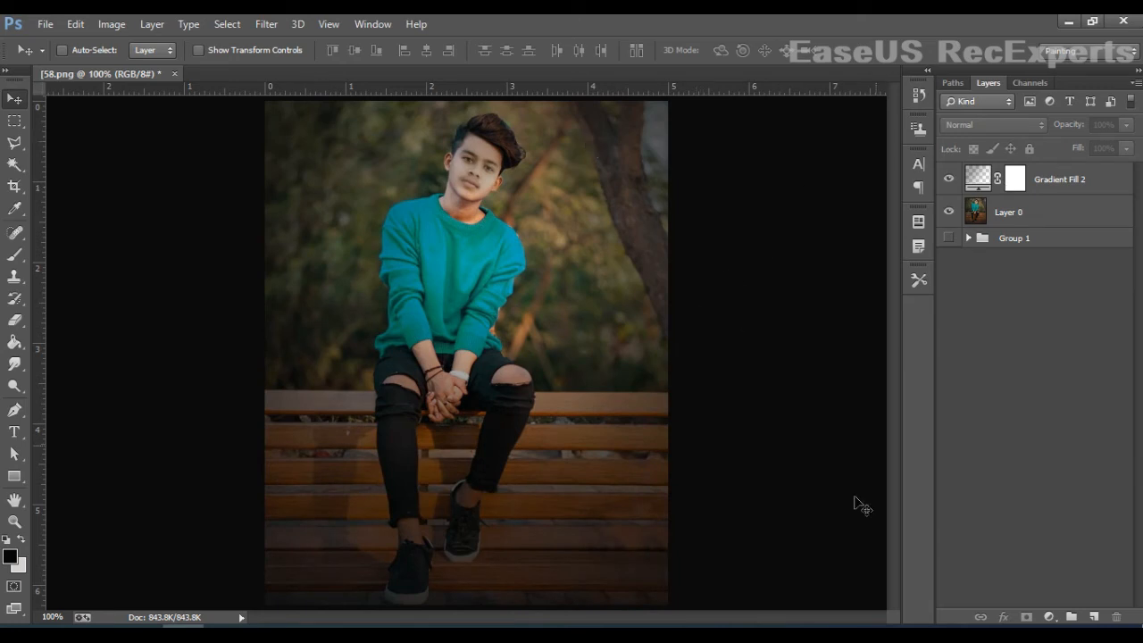
Add a Channel Mixer layer above Gradient Fill 2 with Blue output set to Red -34%, Green +101% and Blue about -7%.
{"action": "left_click", "coordinate": [1060, 179]}
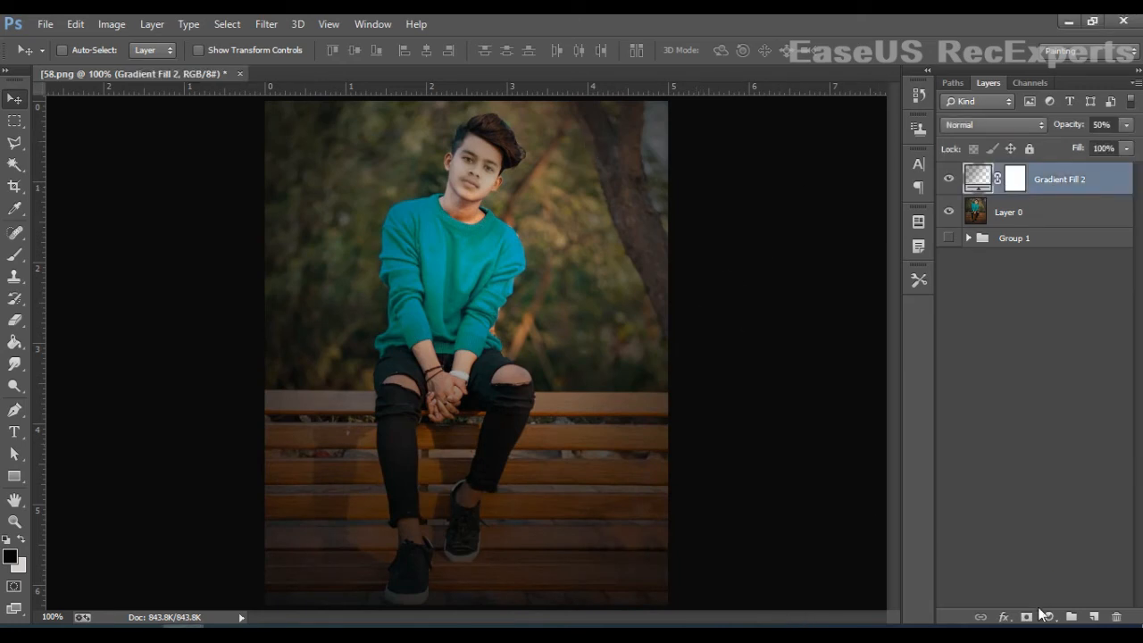
{"action": "left_click", "coordinate": [1041, 615]}
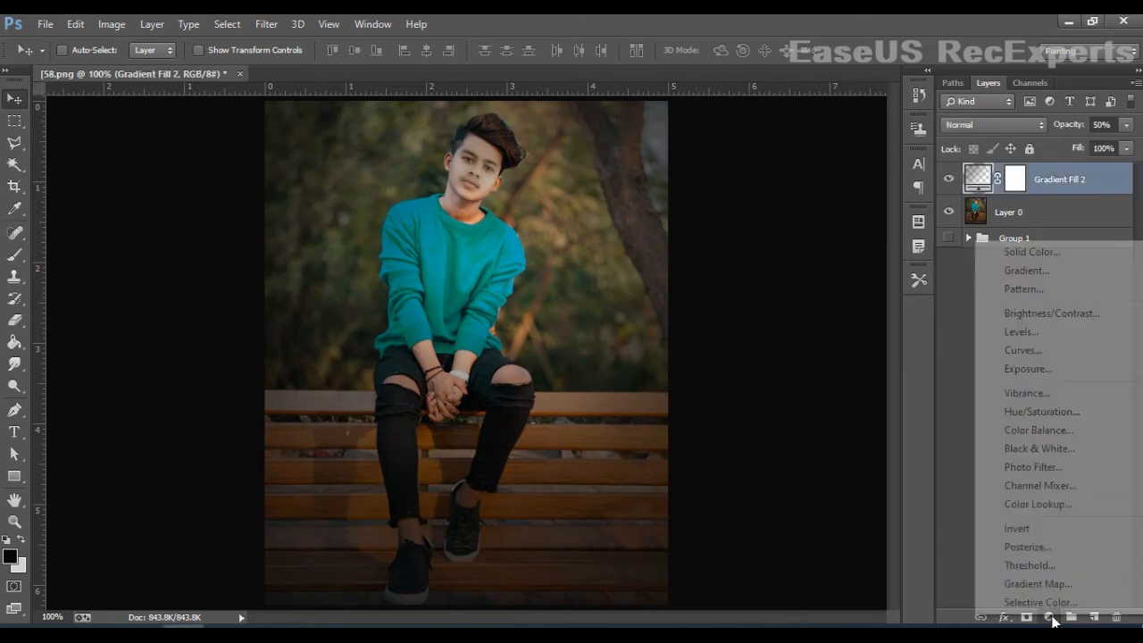
{"action": "left_click", "coordinate": [1084, 485]}
{"action": "left_click", "coordinate": [795, 394]}
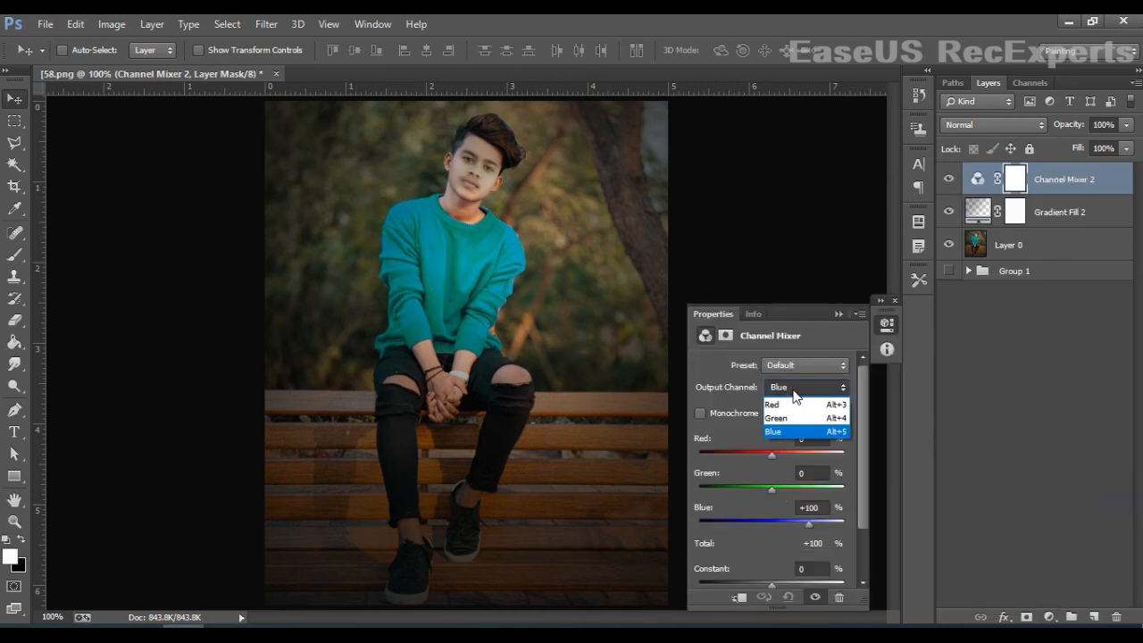
{"action": "left_click", "coordinate": [818, 433]}
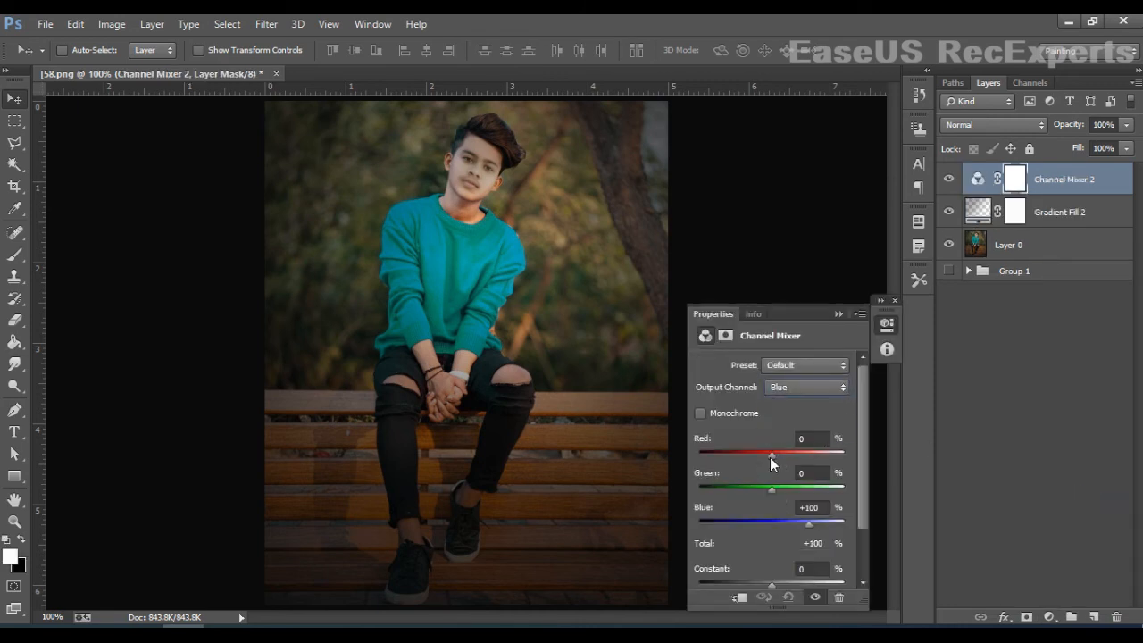
{"action": "left_click_drag", "start_coordinate": [770, 457], "coordinate": [771, 522]}
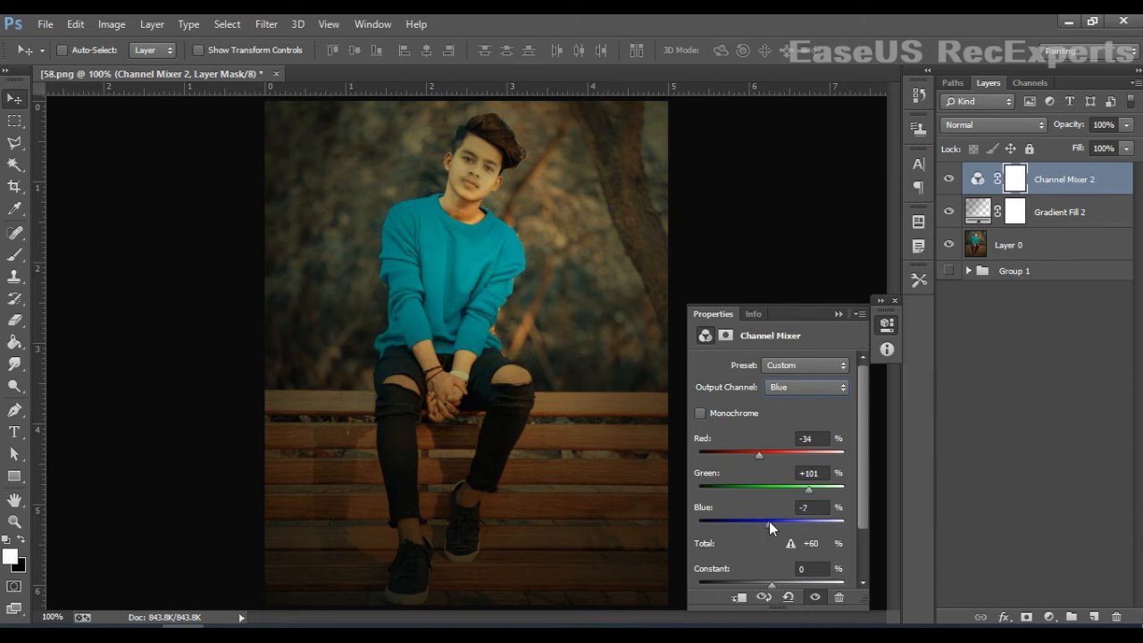
{"action": "left_click", "coordinate": [895, 302]}
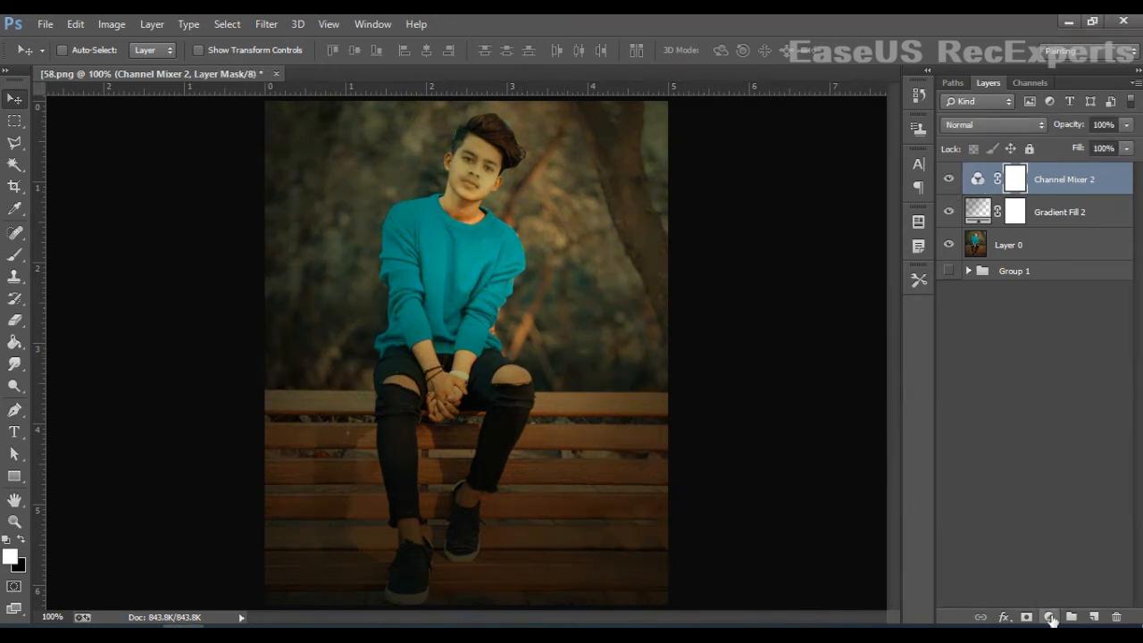
Add a Hue/Saturation layer above Channel Mixer 2 with the master hue at -11 and the lightness slightly reduced.
{"action": "left_click", "coordinate": [1047, 616]}
{"action": "left_click", "coordinate": [1027, 408]}
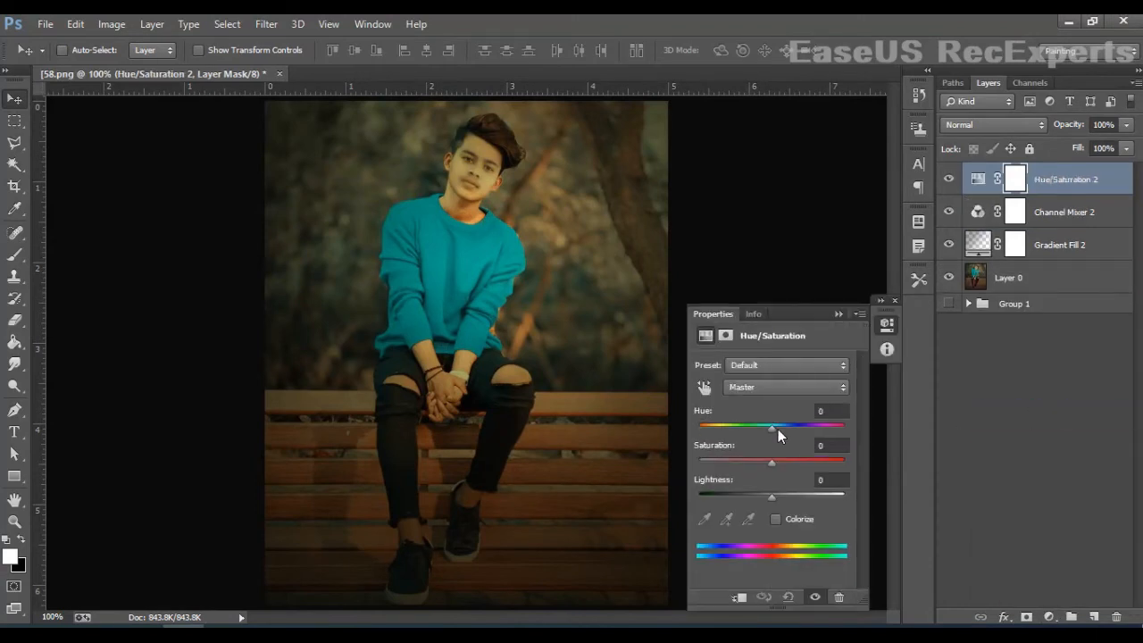
{"action": "left_click_drag", "start_coordinate": [771, 427], "coordinate": [763, 426]}
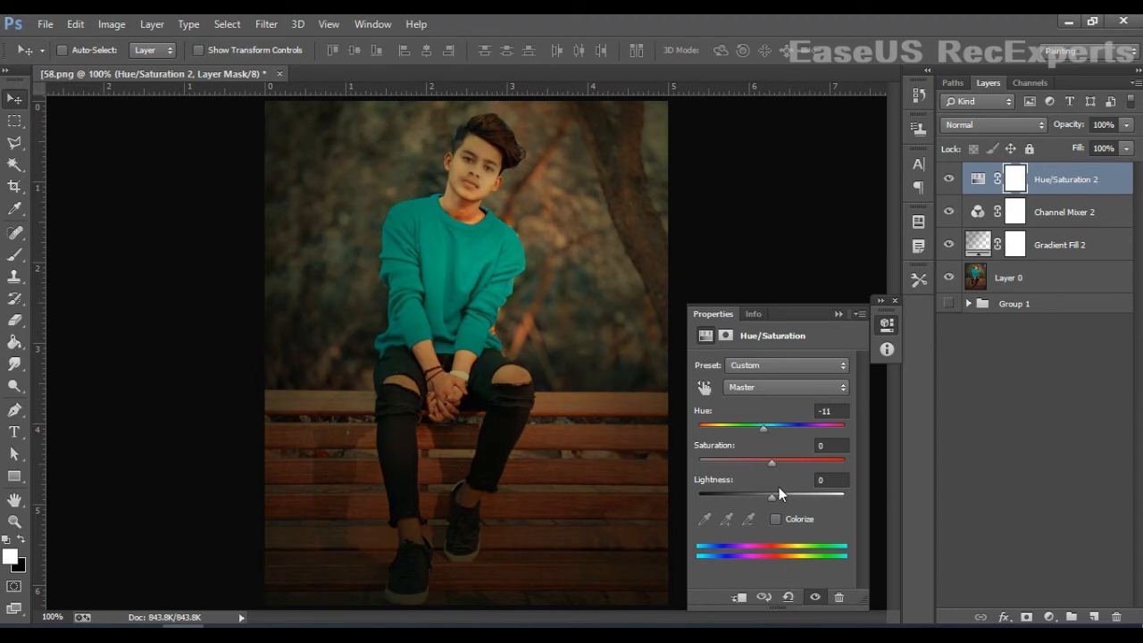
{"action": "left_click_drag", "start_coordinate": [774, 495], "coordinate": [769, 495]}
{"action": "left_click", "coordinate": [894, 301]}
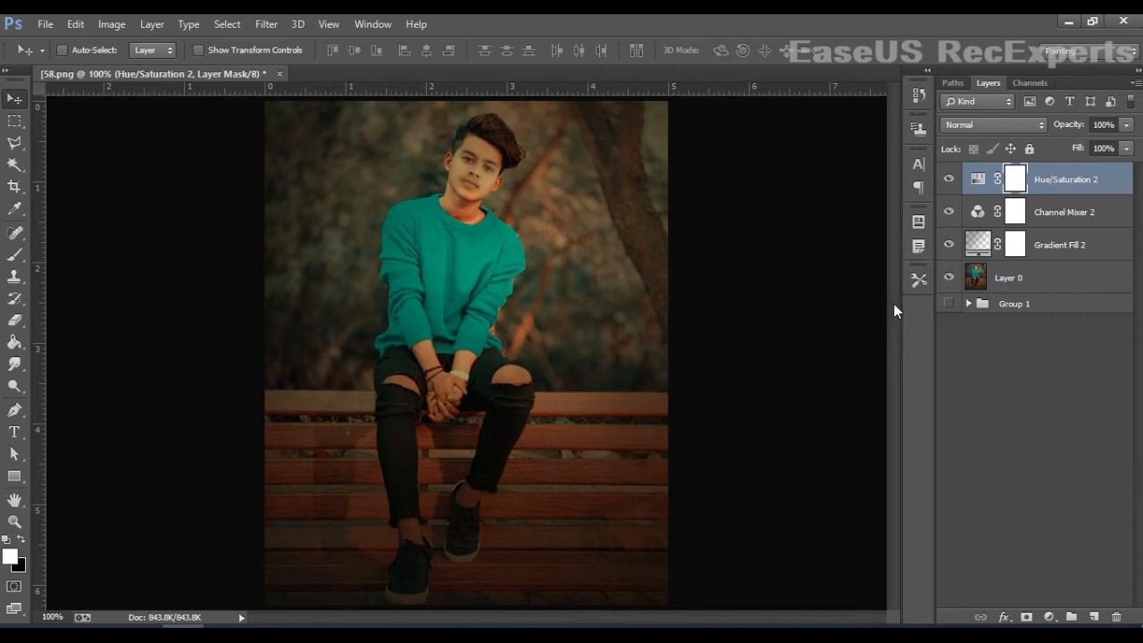
Compare the picture with and without the Hue/Saturation 2 layer.
{"action": "left_click", "coordinate": [951, 181]}
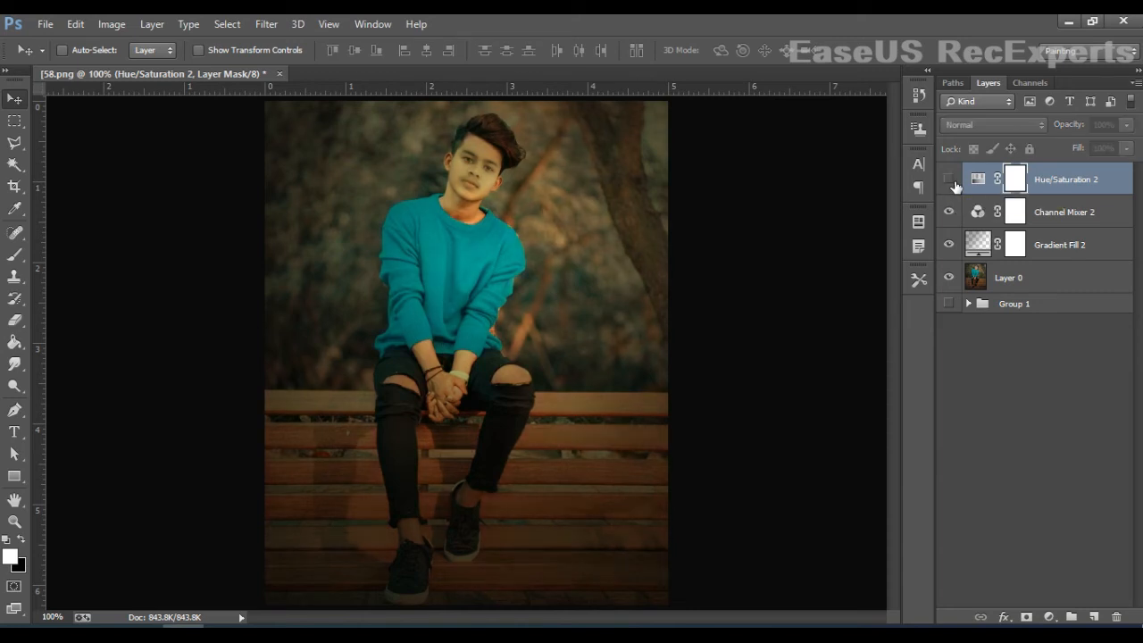
{"action": "left_click", "coordinate": [951, 182]}
{"action": "left_click", "coordinate": [950, 181]}
{"action": "left_click", "coordinate": [950, 180]}
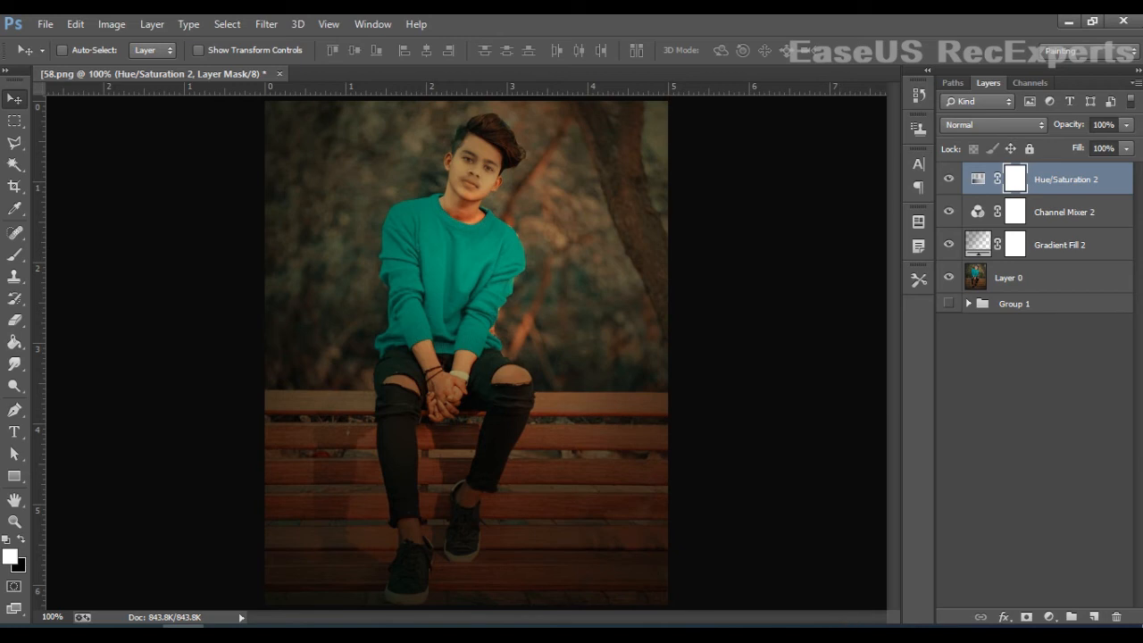
{"action": "key", "text": "ctrl+shift+s"}
Add a Selective Color layer on top and adjust the Reds: cyan to about -33%, black slightly lower, and the yellow amount tuned.
{"action": "left_click", "coordinate": [1060, 618]}
{"action": "left_click", "coordinate": [1033, 605]}
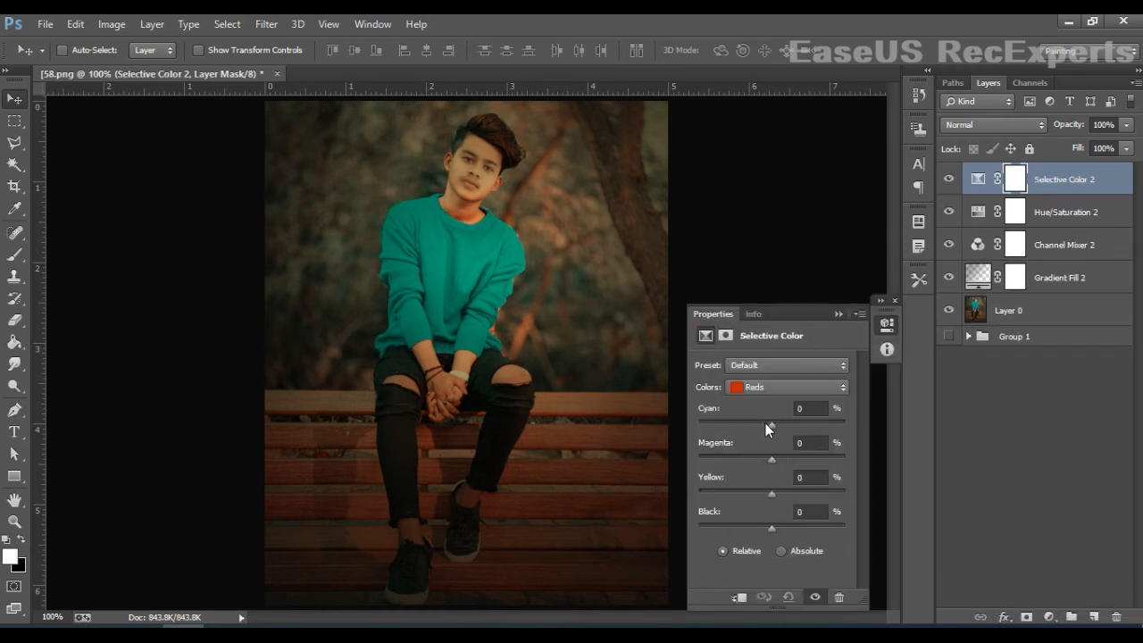
{"action": "left_click_drag", "start_coordinate": [766, 424], "coordinate": [747, 426]}
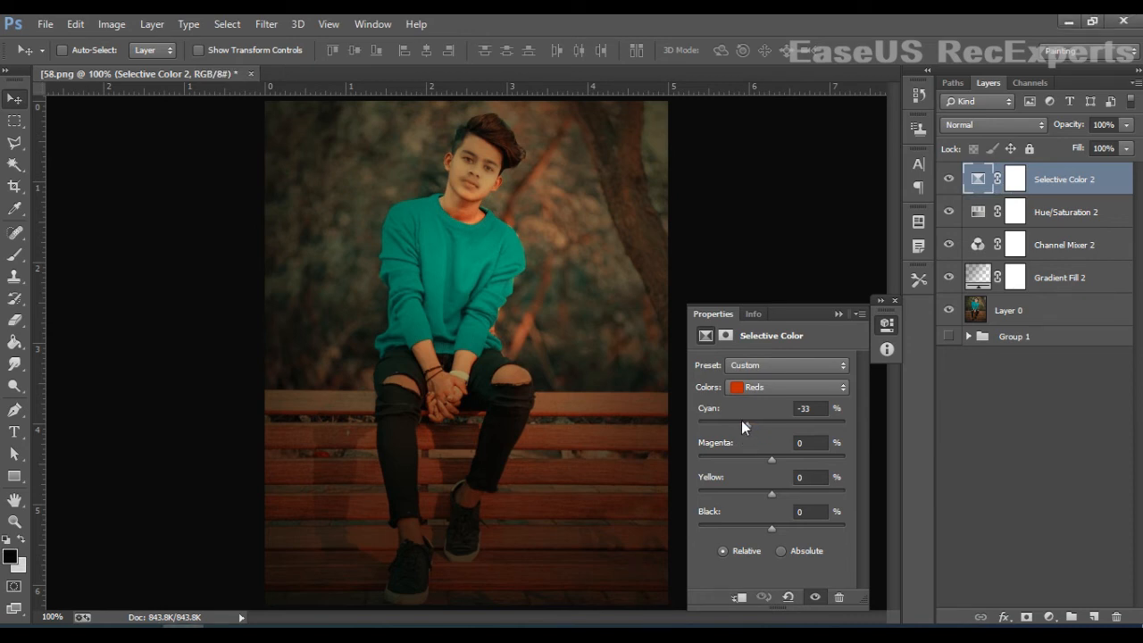
{"action": "left_click", "coordinate": [748, 423]}
{"action": "left_click_drag", "start_coordinate": [764, 494], "coordinate": [756, 495]}
{"action": "left_click_drag", "start_coordinate": [779, 526], "coordinate": [766, 526]}
{"action": "left_click_drag", "start_coordinate": [783, 494], "coordinate": [810, 504]}
Set the Selective Color Yellows to +47% cyan and fine-tune their yellow amount by trying low and high values.
{"action": "left_click", "coordinate": [783, 388]}
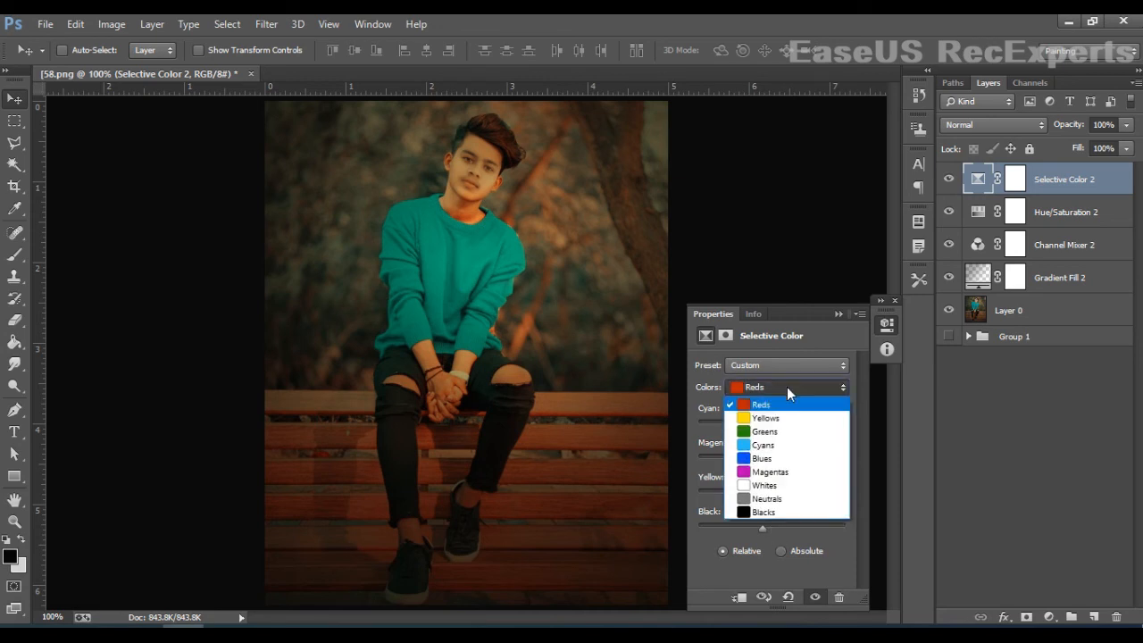
{"action": "left_click", "coordinate": [782, 419]}
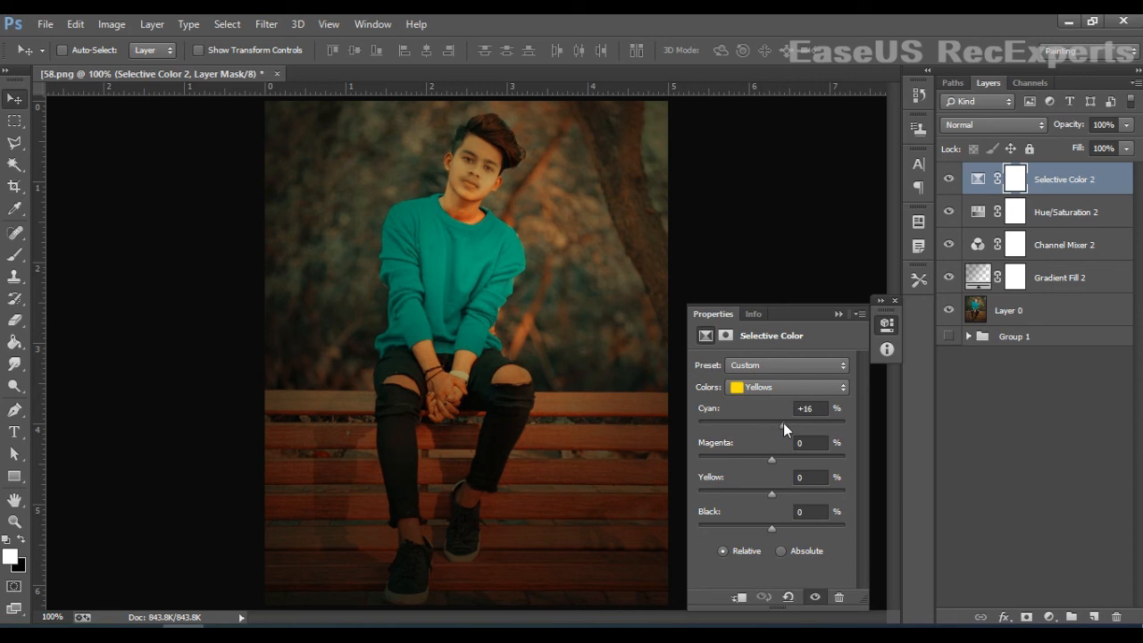
{"action": "left_click_drag", "start_coordinate": [792, 422], "coordinate": [807, 450]}
{"action": "left_click_drag", "start_coordinate": [778, 494], "coordinate": [600, 489]}
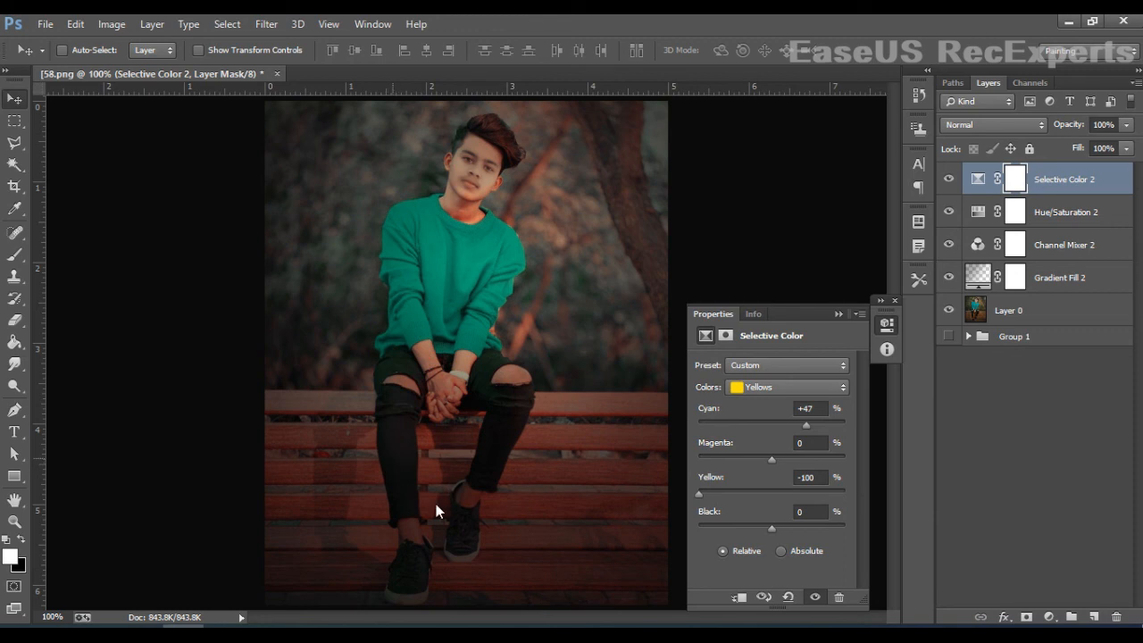
{"action": "left_click_drag", "start_coordinate": [699, 494], "coordinate": [822, 494]}
{"action": "left_click_drag", "start_coordinate": [822, 538], "coordinate": [791, 518]}
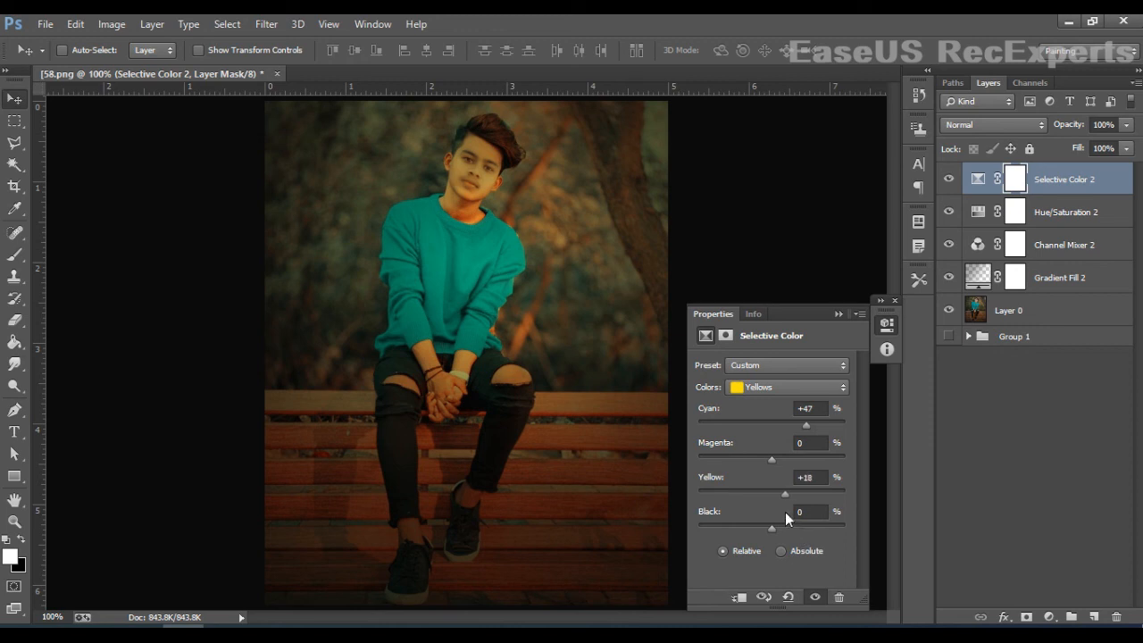
{"action": "left_click", "coordinate": [824, 479]}
{"action": "key", "text": "Up"}
{"action": "left_click", "coordinate": [882, 431]}
Set the Selective Color Blacks to cyan +5%, magenta +23%, yellow +14% and black +7%.
{"action": "left_click", "coordinate": [817, 388]}
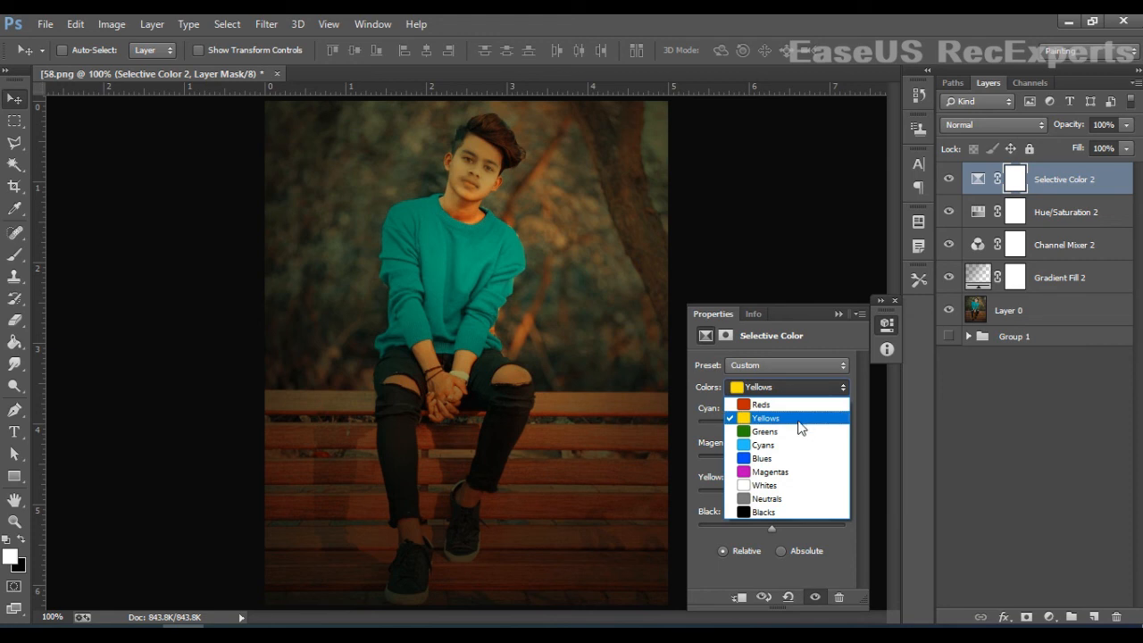
{"action": "left_click", "coordinate": [797, 432]}
{"action": "left_click", "coordinate": [813, 384]}
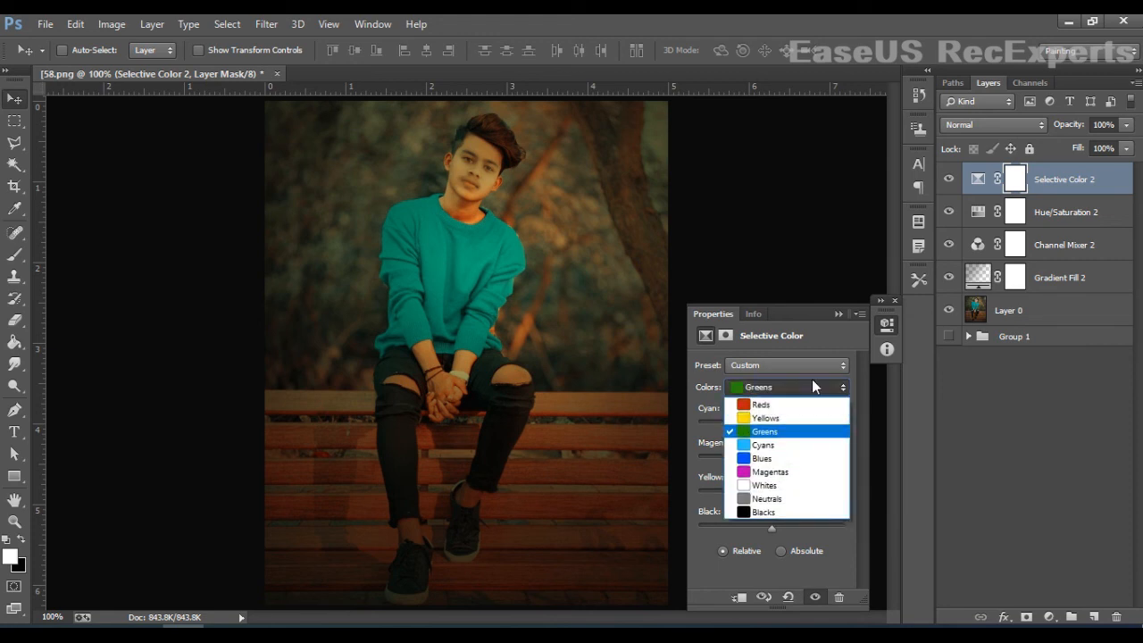
{"action": "left_click", "coordinate": [789, 512]}
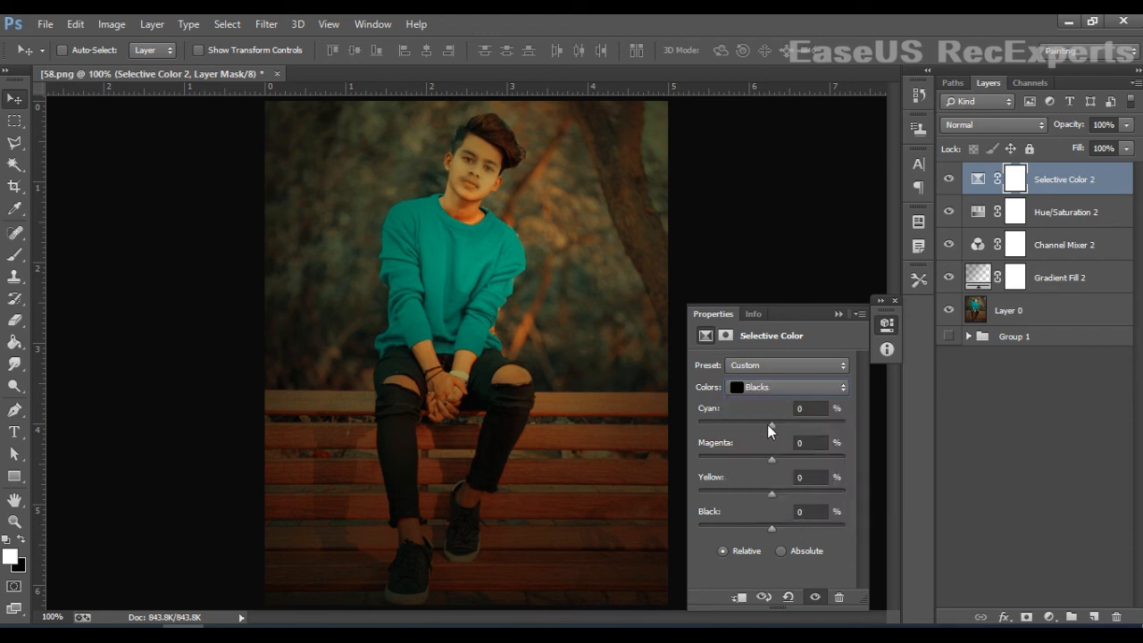
{"action": "mouse_move", "coordinate": [770, 426]}
{"action": "left_mouse_down"}
{"action": "mouse_move", "coordinate": [732, 433]}
{"action": "mouse_move", "coordinate": [856, 422]}
{"action": "mouse_move", "coordinate": [769, 433]}
{"action": "mouse_move", "coordinate": [738, 464]}
{"action": "mouse_move", "coordinate": [807, 462]}
{"action": "mouse_move", "coordinate": [782, 464]}
{"action": "mouse_move", "coordinate": [749, 429]}
{"action": "mouse_move", "coordinate": [781, 424]}
{"action": "left_mouse_up"}
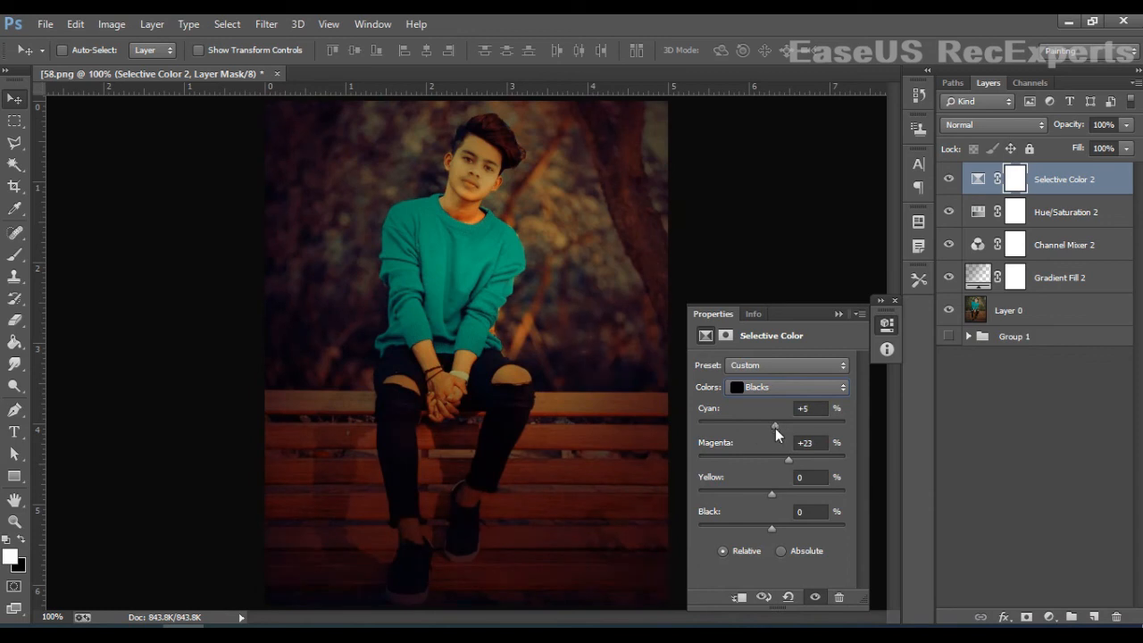
{"action": "left_click_drag", "start_coordinate": [776, 489], "coordinate": [793, 525]}
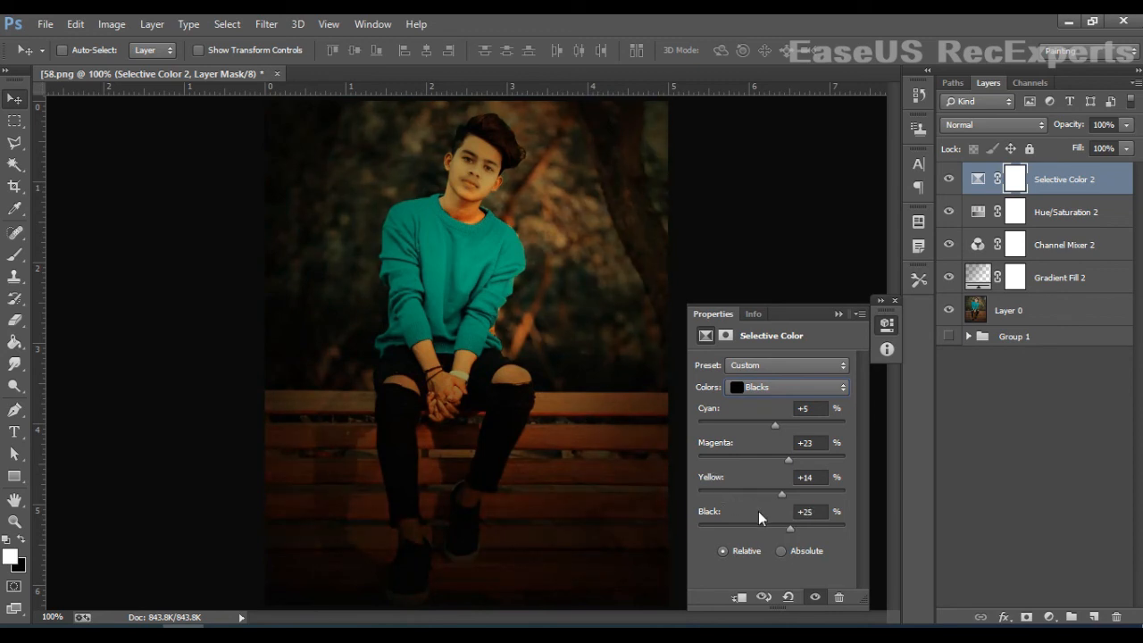
{"action": "mouse_move", "coordinate": [787, 524]}
{"action": "left_mouse_down"}
{"action": "mouse_move", "coordinate": [763, 523]}
{"action": "mouse_move", "coordinate": [777, 525]}
{"action": "left_mouse_up"}
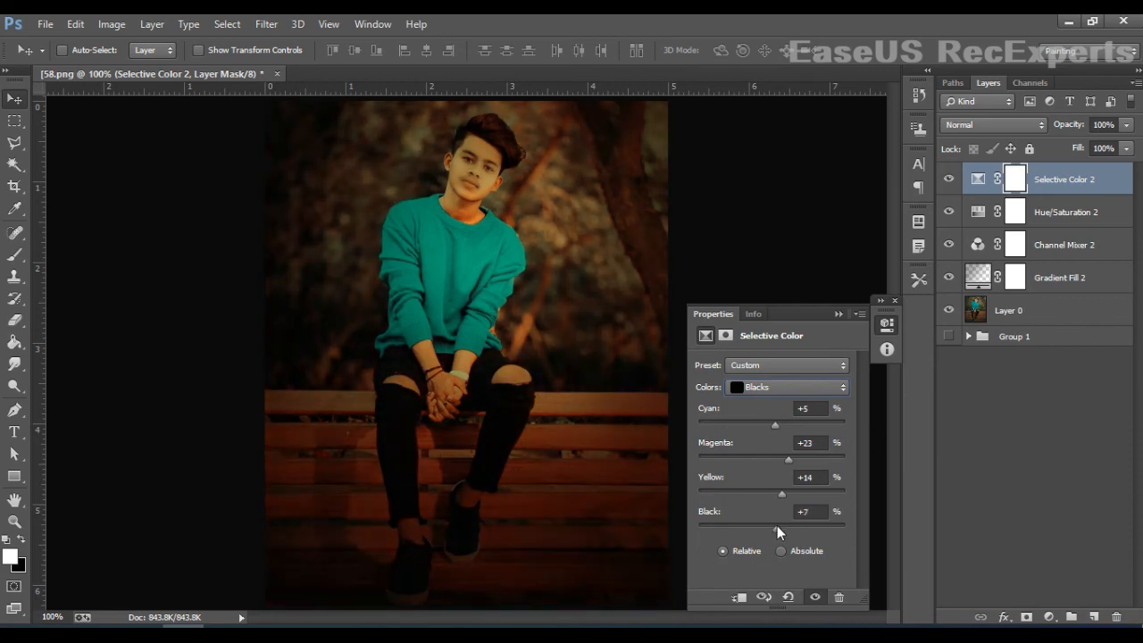
Compare the picture with and without the Selective Color 2 layer.
{"action": "left_click", "coordinate": [895, 301]}
{"action": "left_click", "coordinate": [949, 180]}
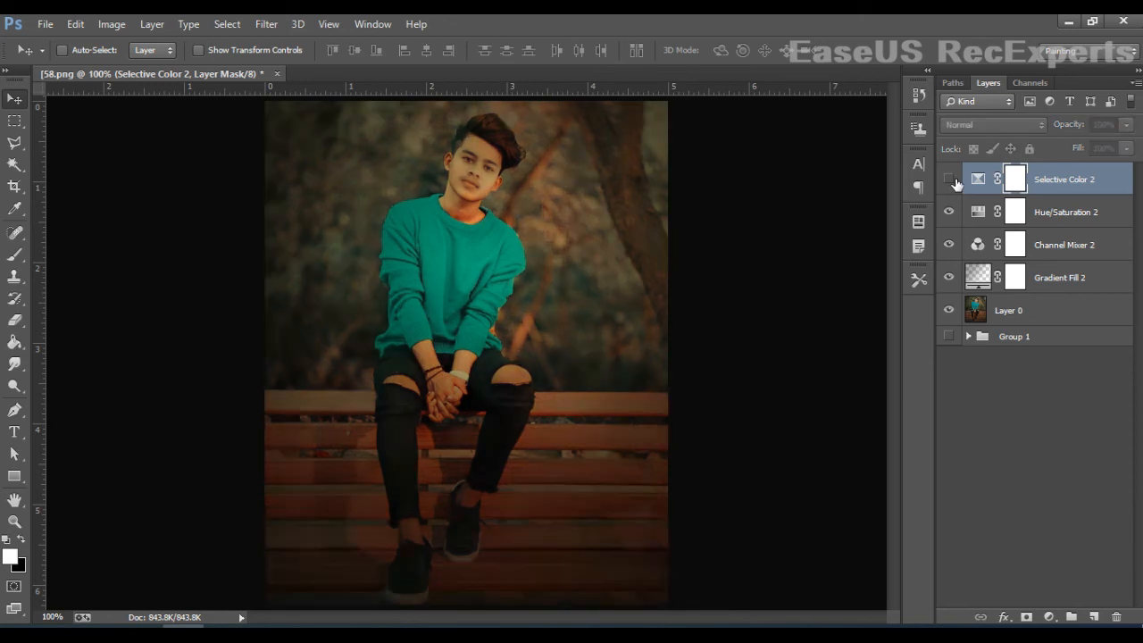